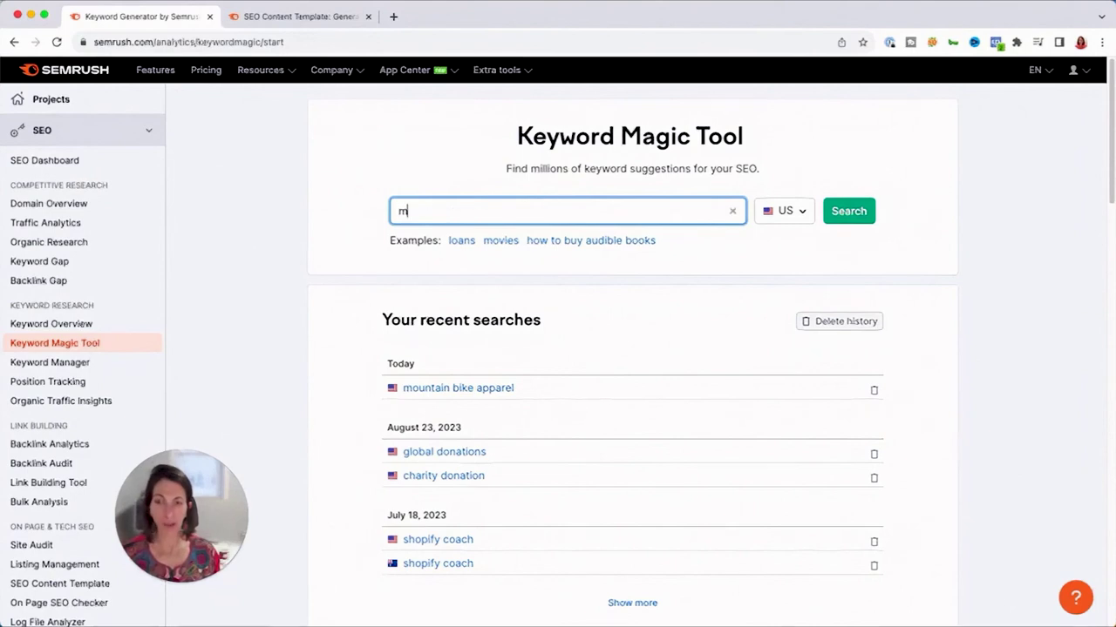
- Run a Keyword Magic Tool search for "mountain bike apparel"
{"action": "key", "text": "BackSpace"}
{"action": "key", "text": "BackSpace"}
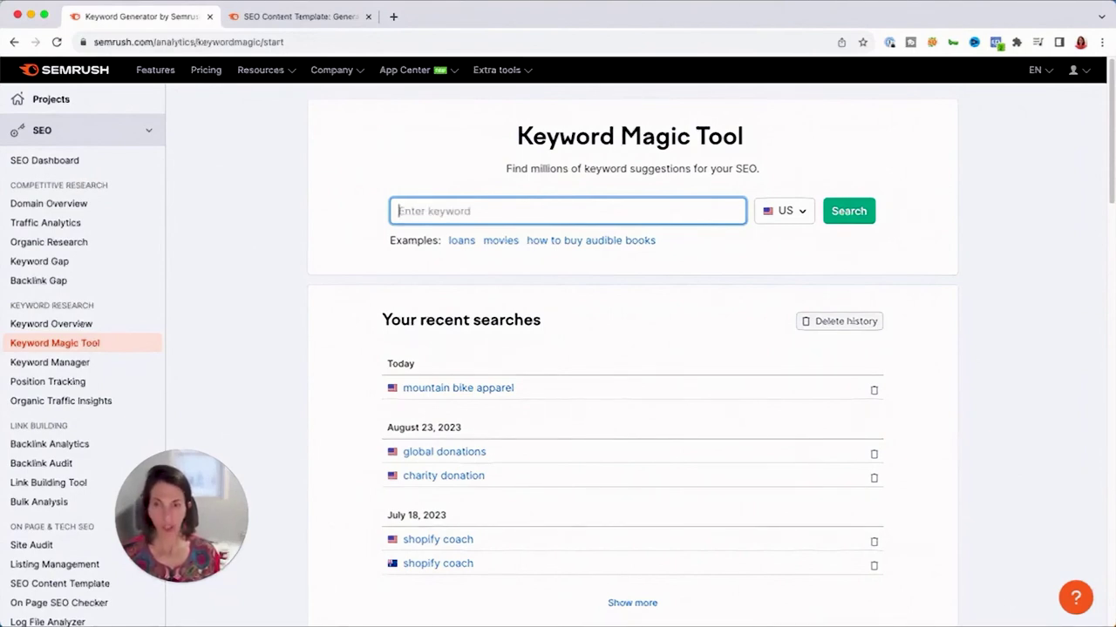
{"action": "type", "text": "mountain bike apparel"}
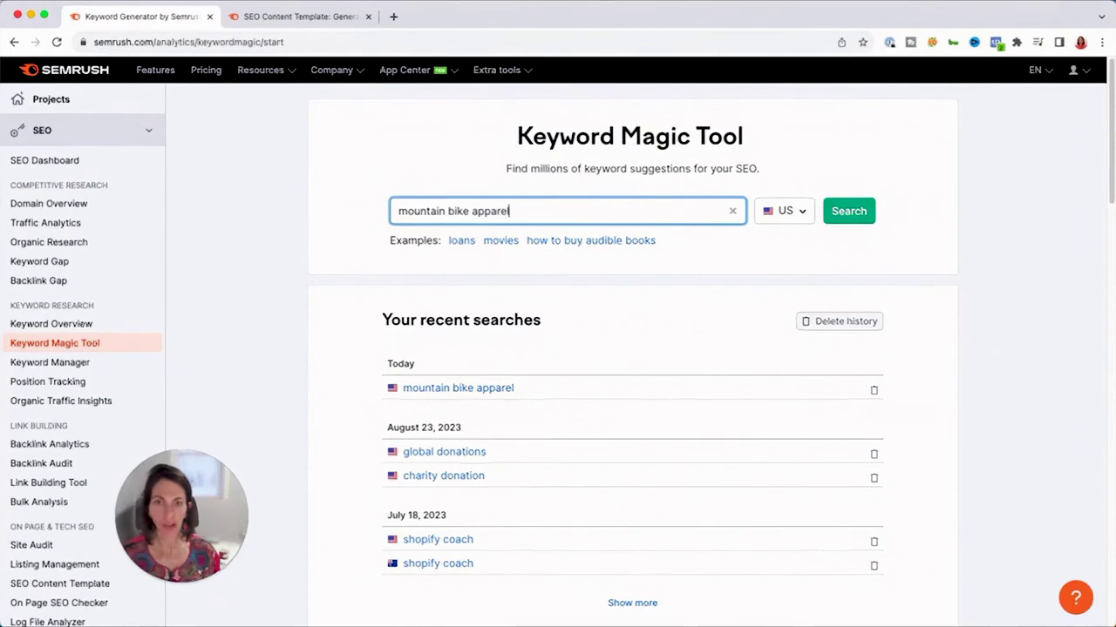
{"action": "left_click", "coordinate": [848, 213]}
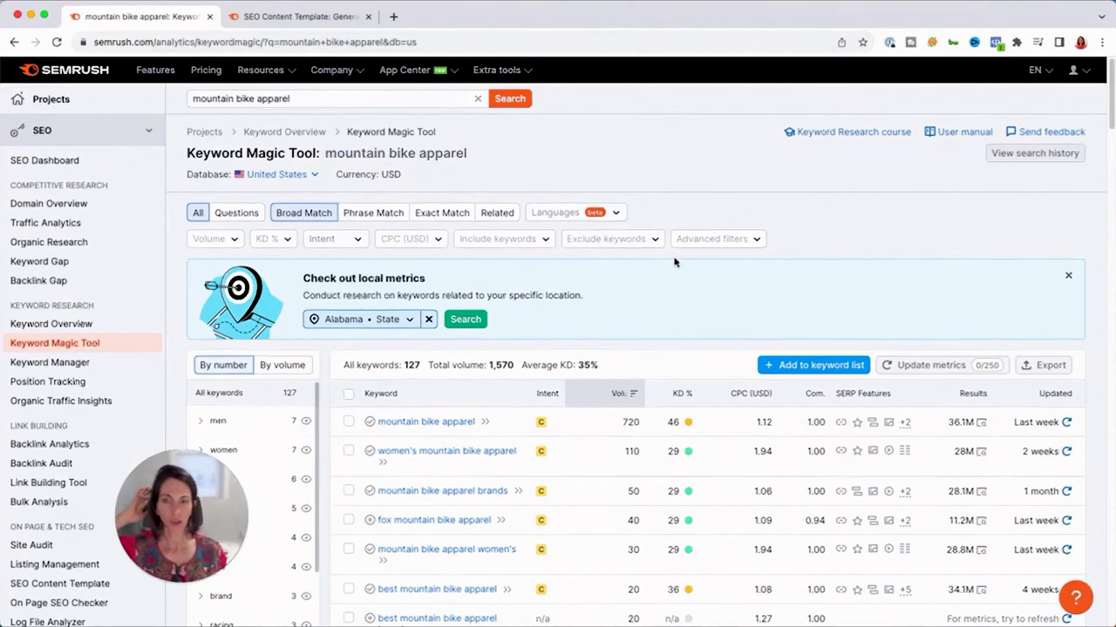
- Examine the mountain bike apparel keyword suggestions, comparing their search volume and keyword difficulty
{"action": "scroll", "coordinate": [674, 262], "scroll_direction": "down", "scroll_amount": 3}
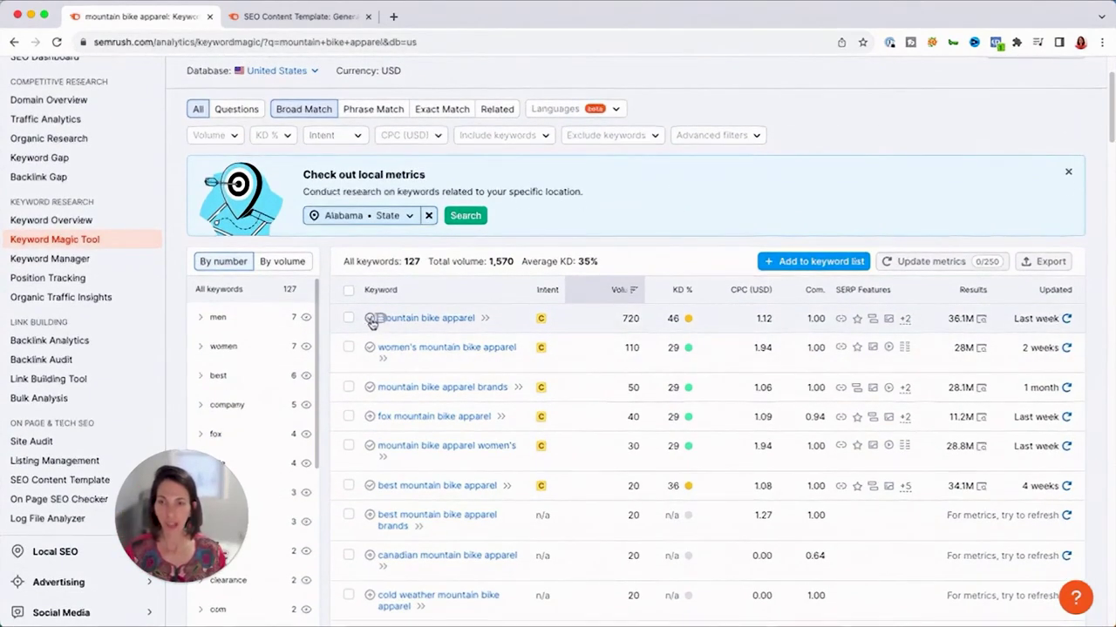
{"action": "scroll", "coordinate": [747, 198], "scroll_direction": "up", "scroll_amount": 1}
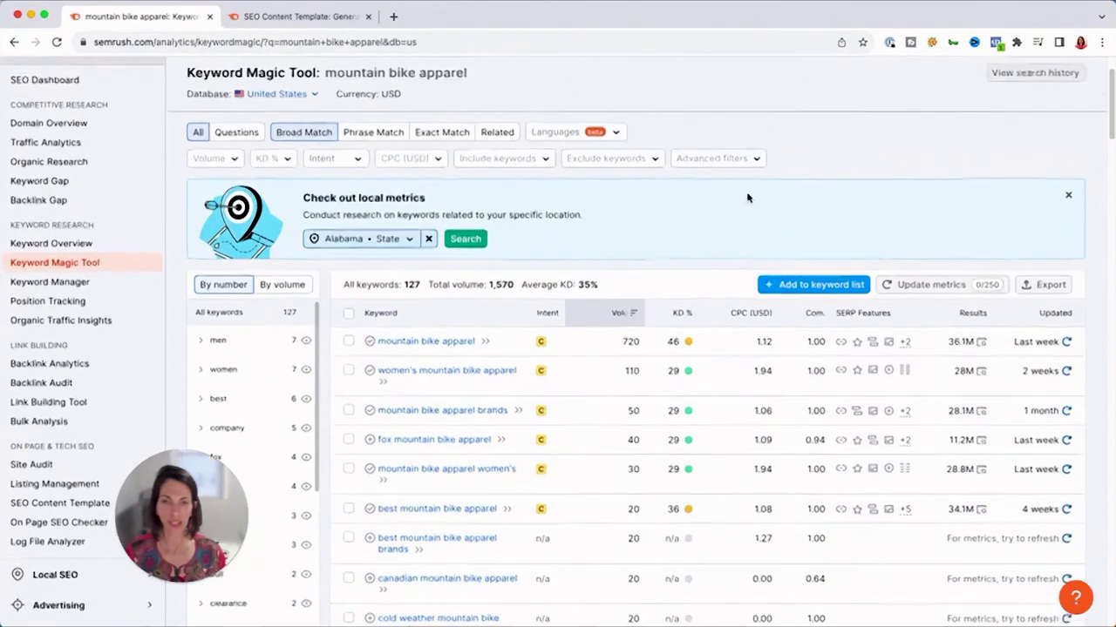
{"action": "scroll", "coordinate": [747, 197], "scroll_direction": "up", "scroll_amount": 2}
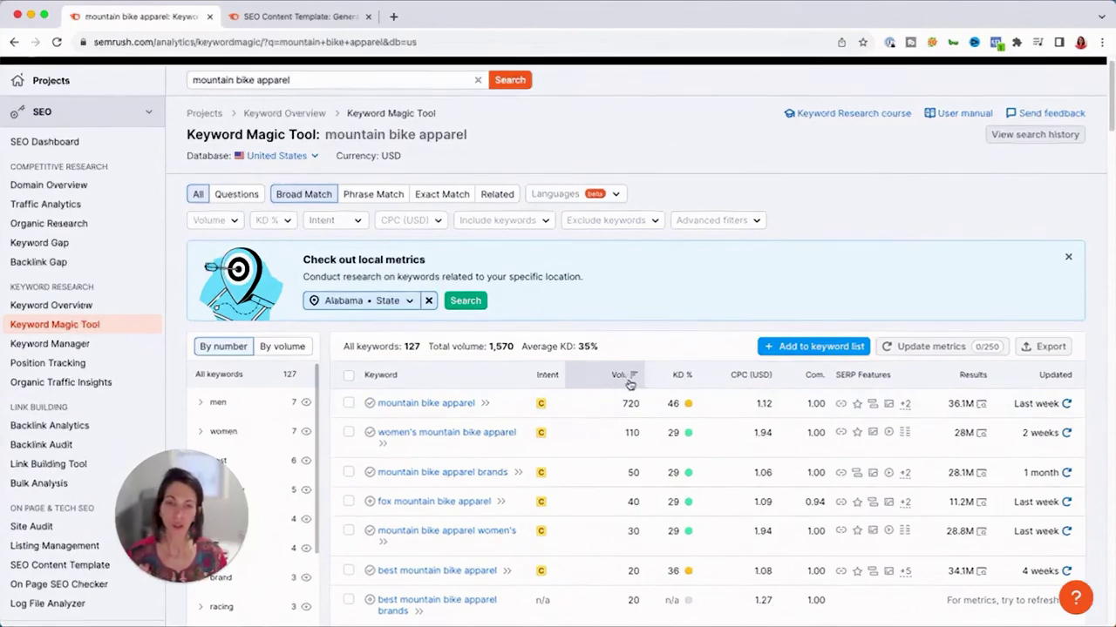
{"action": "scroll", "coordinate": [747, 349], "scroll_direction": "down", "scroll_amount": 3}
{"action": "scroll", "coordinate": [775, 414], "scroll_direction": "down", "scroll_amount": 15}
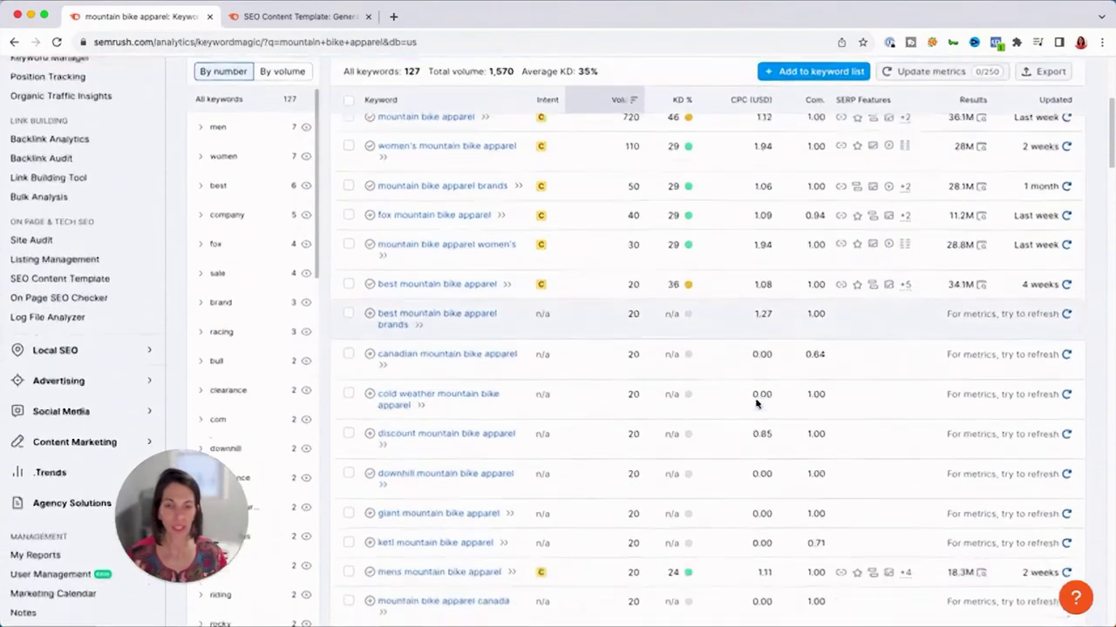
{"action": "scroll", "coordinate": [790, 428], "scroll_direction": "down", "scroll_amount": 3}
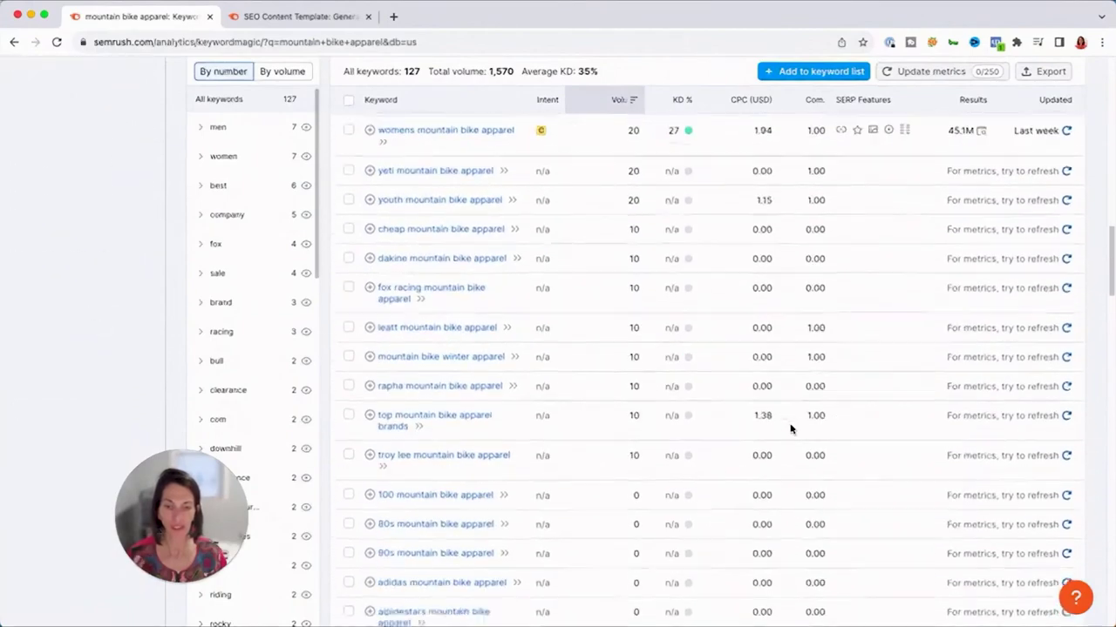
{"action": "scroll", "coordinate": [790, 429], "scroll_direction": "up", "scroll_amount": 15}
{"action": "scroll", "coordinate": [790, 429], "scroll_direction": "down", "scroll_amount": 7}
{"action": "scroll", "coordinate": [791, 429], "scroll_direction": "up", "scroll_amount": 4}
{"action": "scroll", "coordinate": [790, 429], "scroll_direction": "up", "scroll_amount": 15}
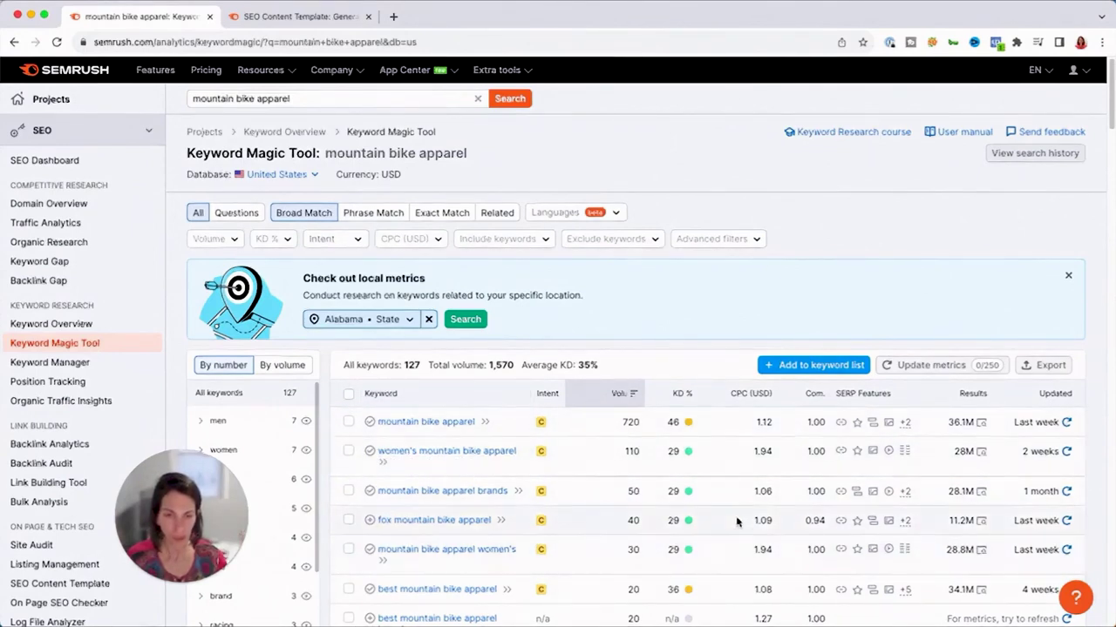
{"action": "scroll", "coordinate": [737, 521], "scroll_direction": "down", "scroll_amount": 5}
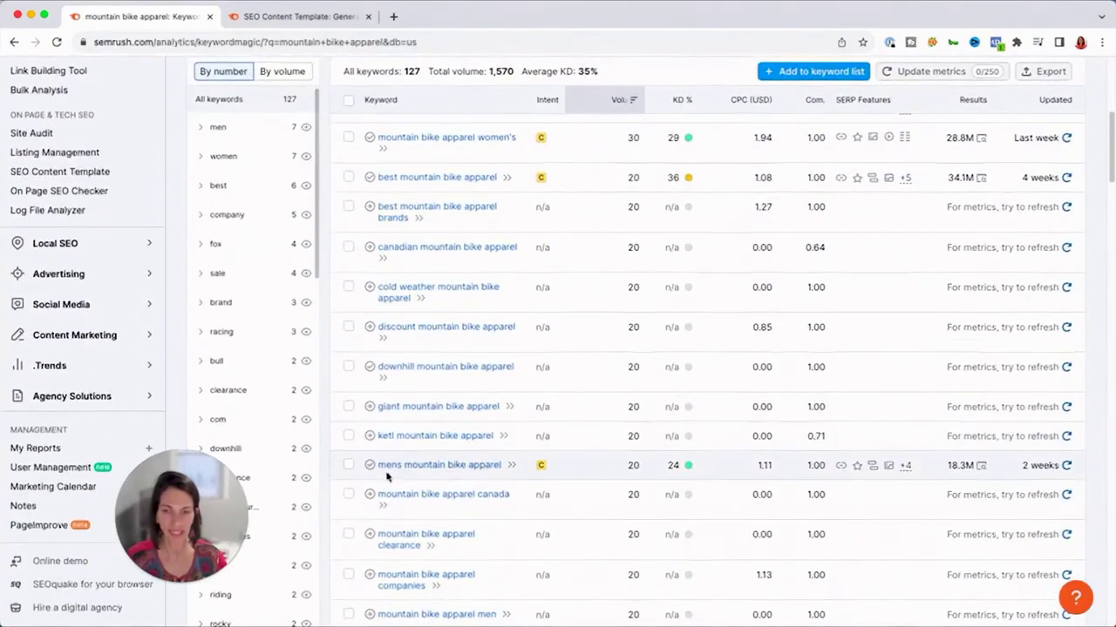
{"action": "scroll", "coordinate": [729, 475], "scroll_direction": "down", "scroll_amount": 5}
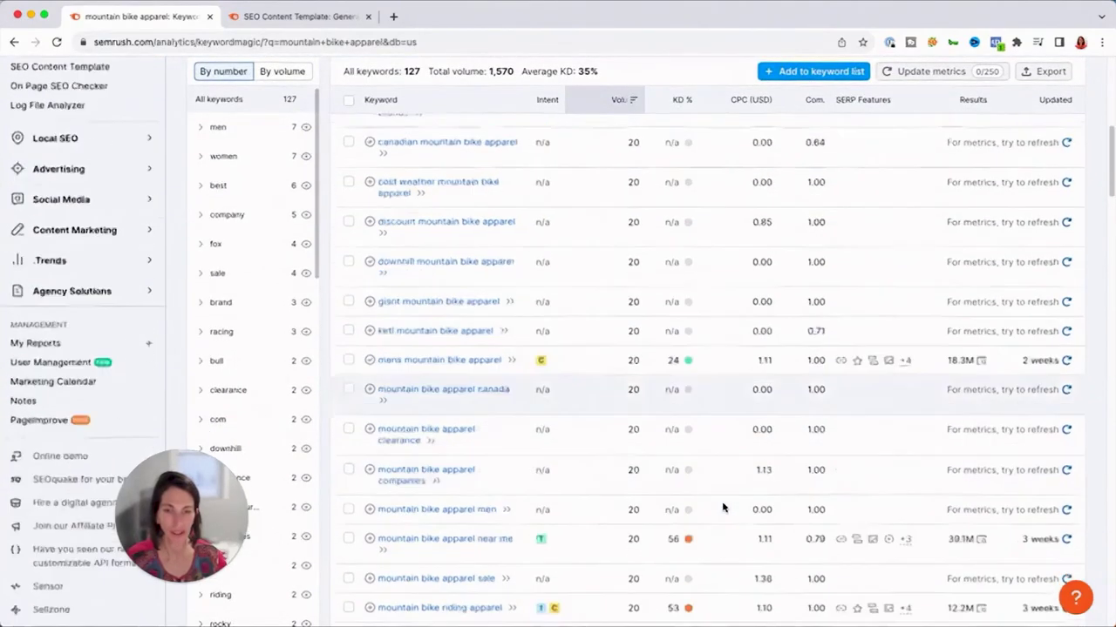
{"action": "scroll", "coordinate": [722, 507], "scroll_direction": "up", "scroll_amount": 10}
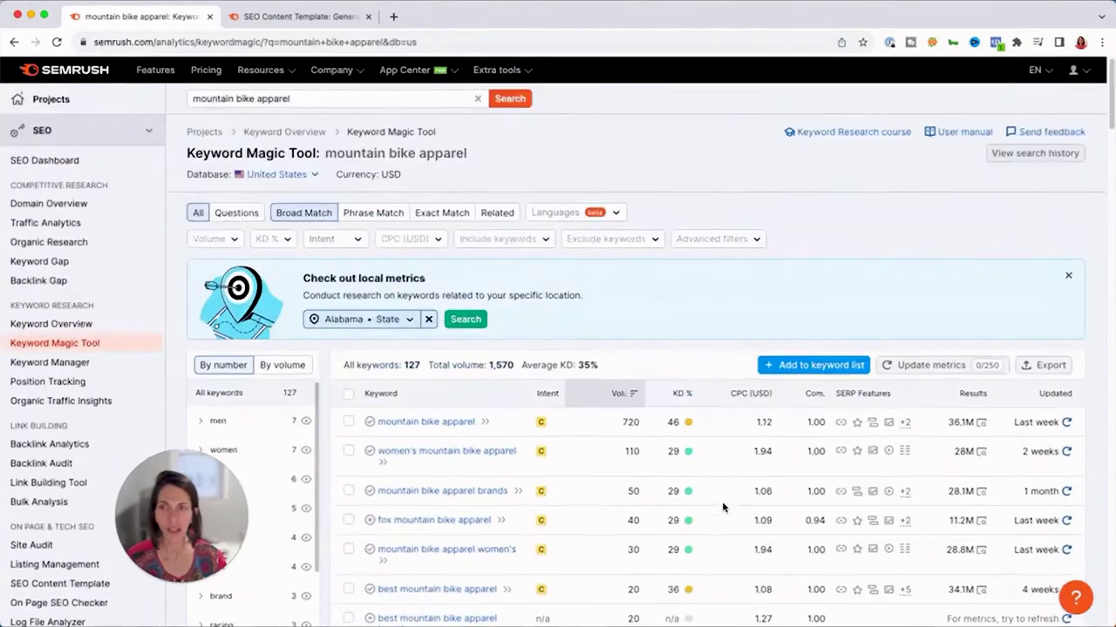
- Filter the keyword suggestions to a custom keyword difficulty range of 0 to 29%
{"action": "left_click", "coordinate": [281, 239]}
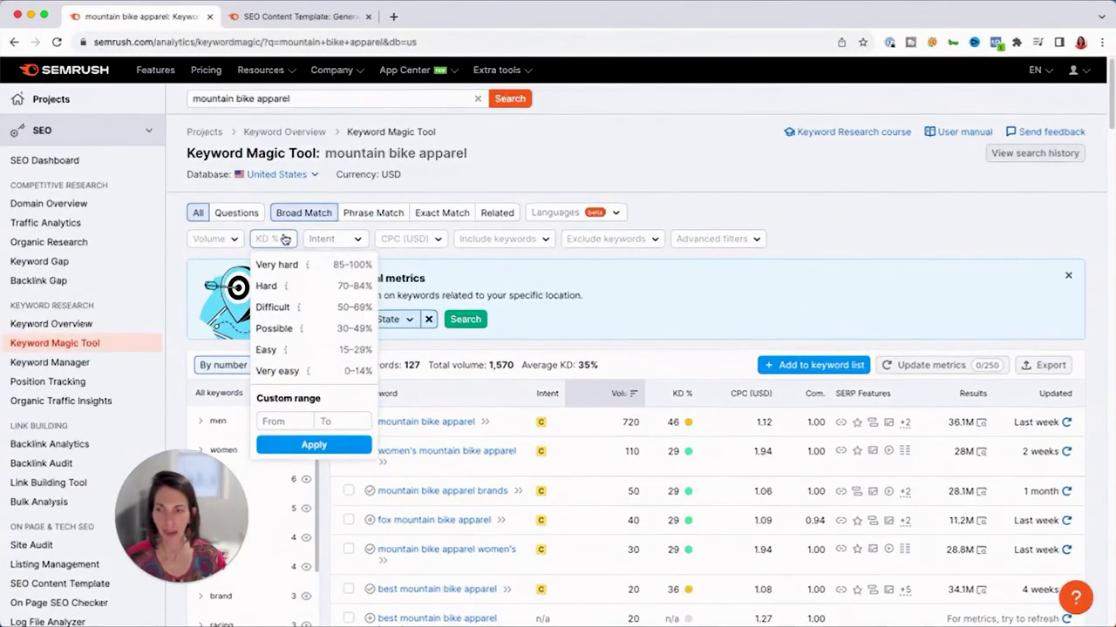
{"action": "left_click", "coordinate": [294, 420]}
{"action": "type", "text": "0"}
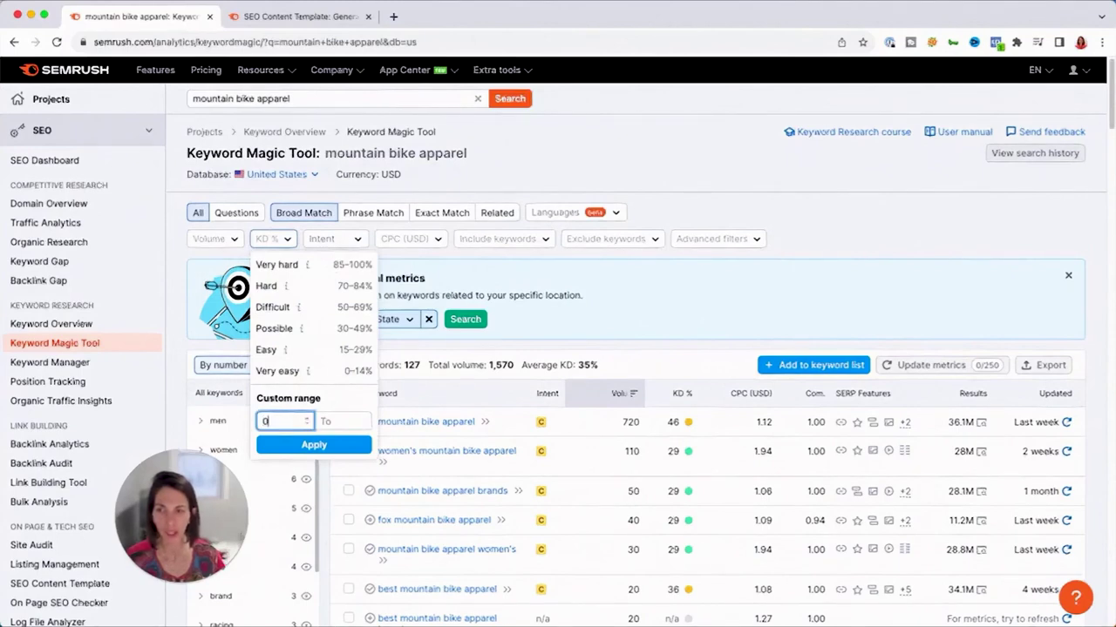
{"action": "left_click", "coordinate": [338, 421]}
{"action": "type", "text": "1"}
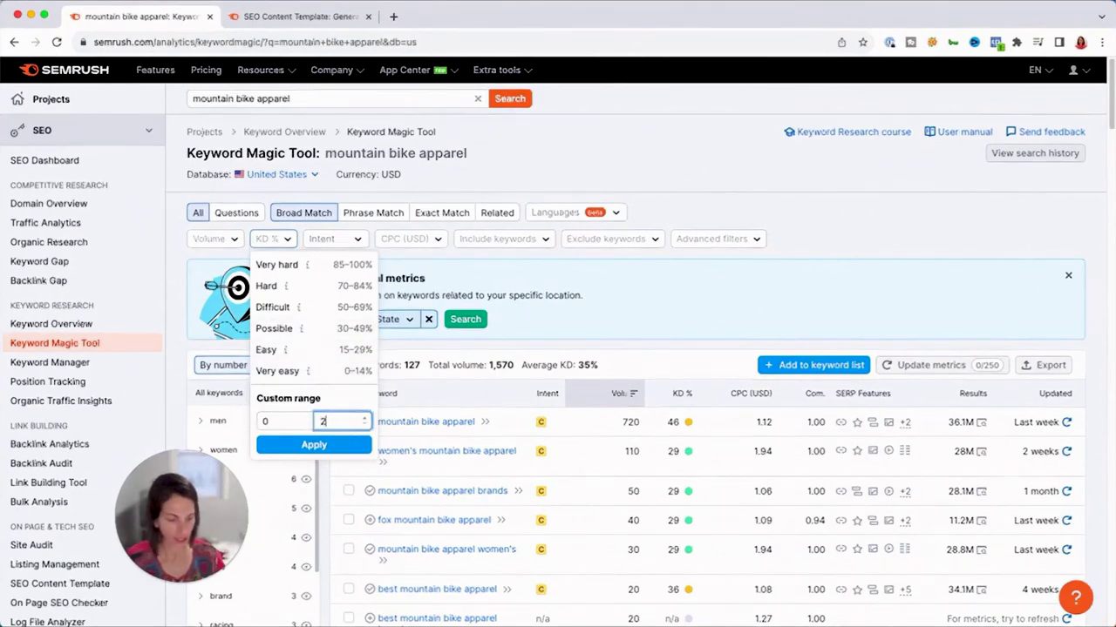
{"action": "left_click", "coordinate": [314, 446]}
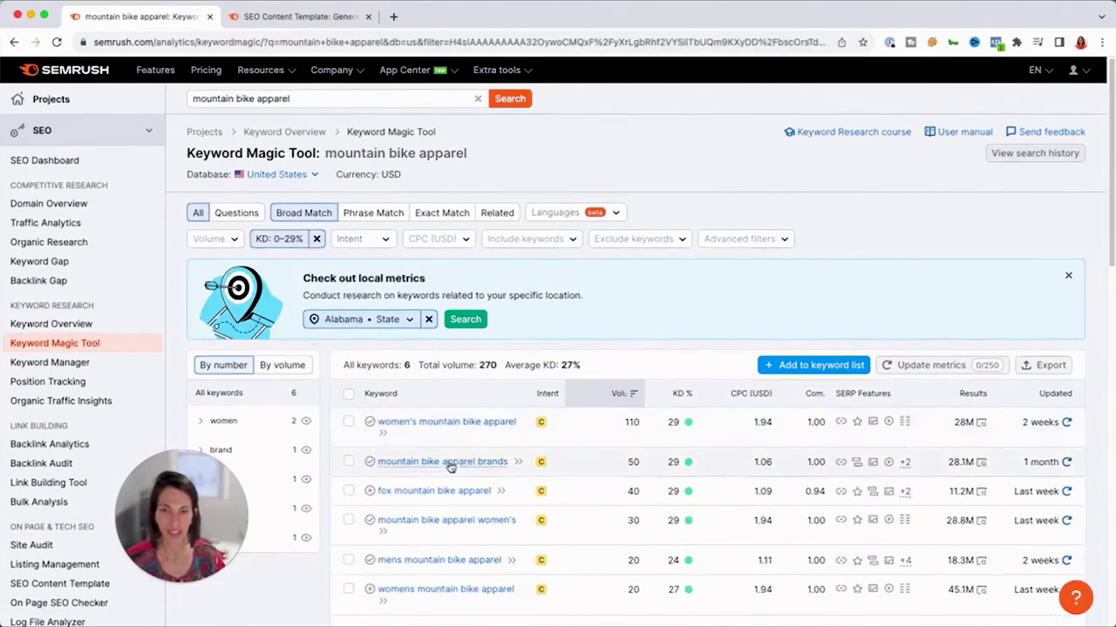
- Review the filtered keywords and change the searched phrase to "mtb apparel"
{"action": "scroll", "coordinate": [771, 316], "scroll_direction": "down", "scroll_amount": 2}
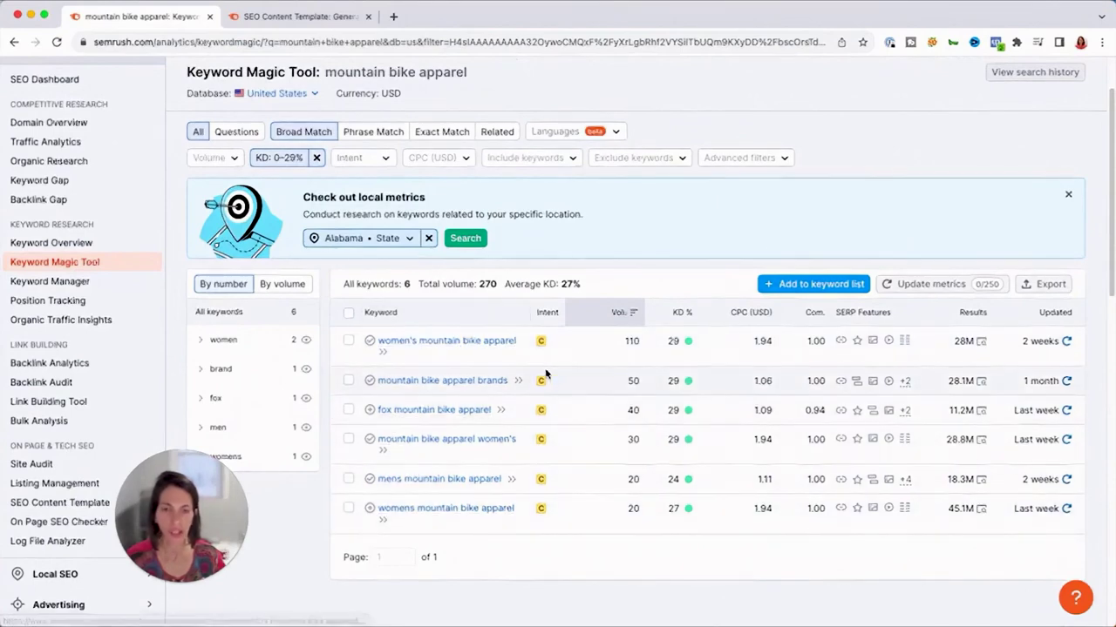
{"action": "scroll", "coordinate": [543, 373], "scroll_direction": "up", "scroll_amount": 1}
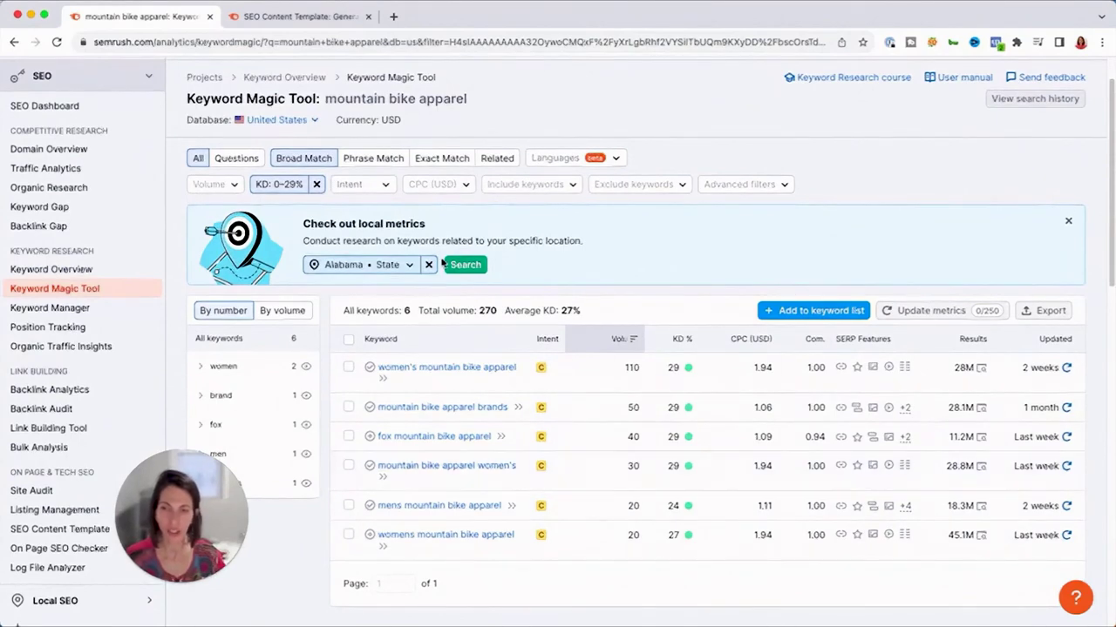
{"action": "scroll", "coordinate": [443, 264], "scroll_direction": "up", "scroll_amount": 2}
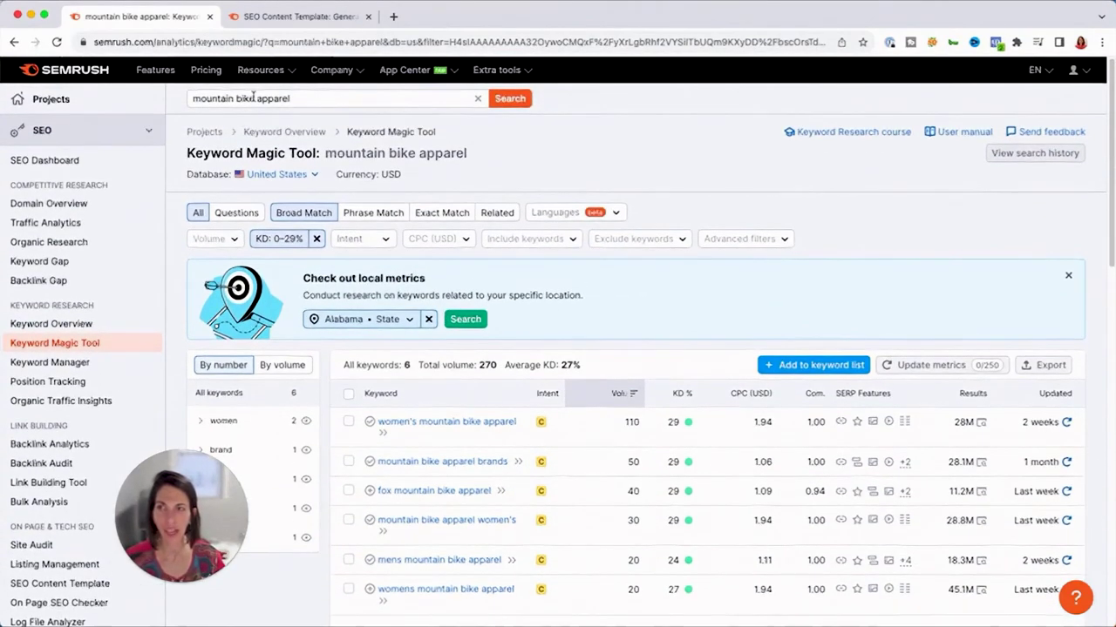
{"action": "left_click_drag", "start_coordinate": [253, 97], "coordinate": [157, 95]}
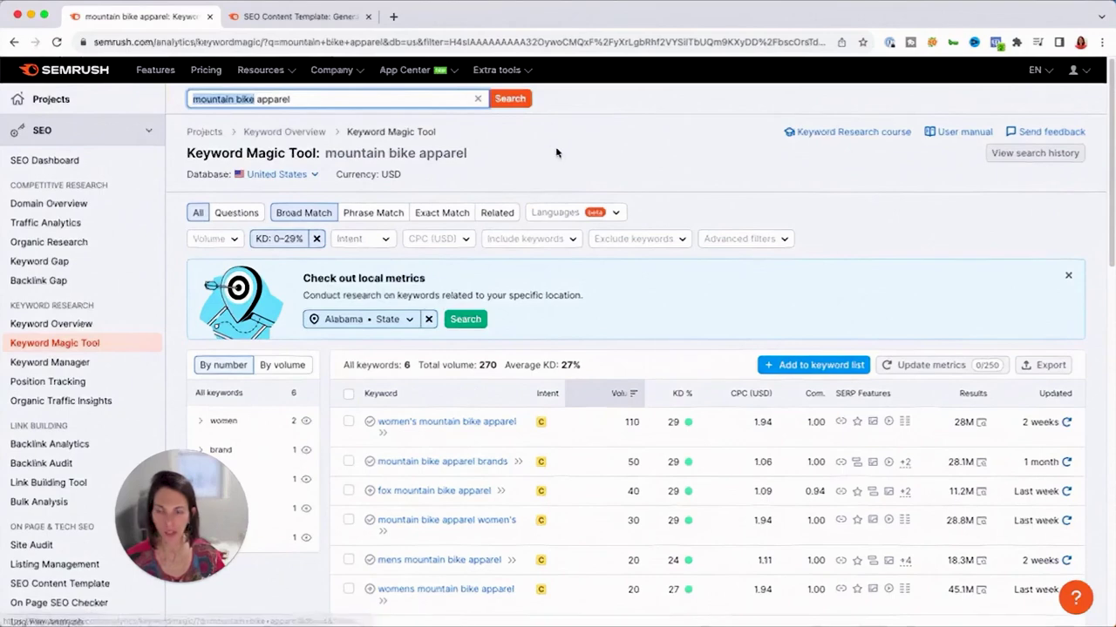
{"action": "type", "text": "mtb"}
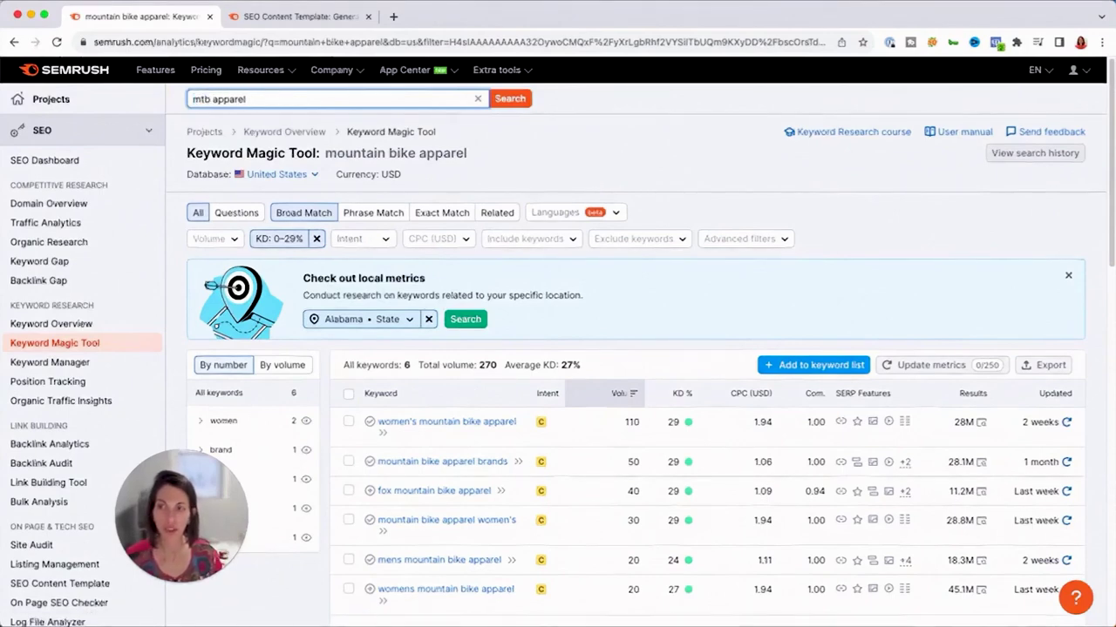
{"action": "key", "text": "Return"}
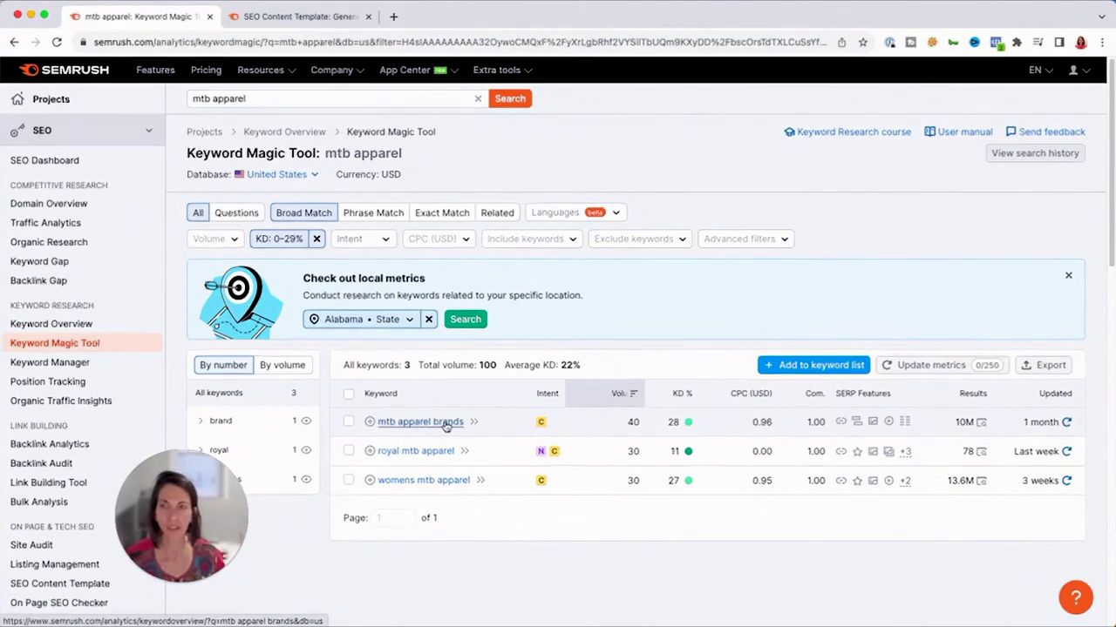
- Broaden the keyword search by removing "apparel" so that it covers only "mtb"
{"action": "left_click", "coordinate": [252, 99]}
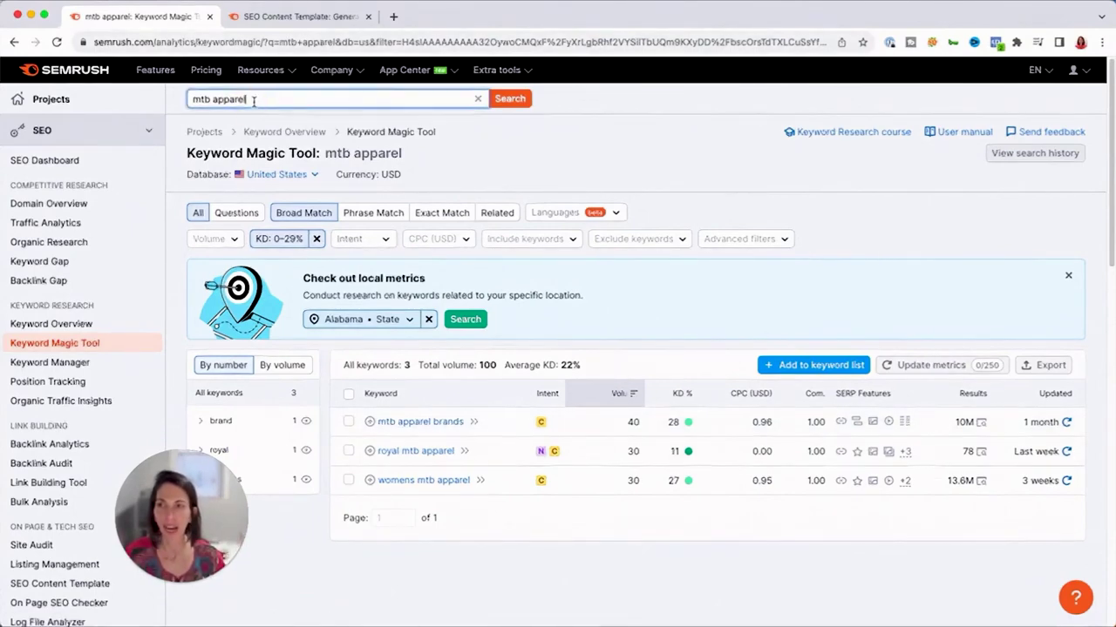
{"action": "left_click_drag", "start_coordinate": [213, 99], "coordinate": [248, 99]}
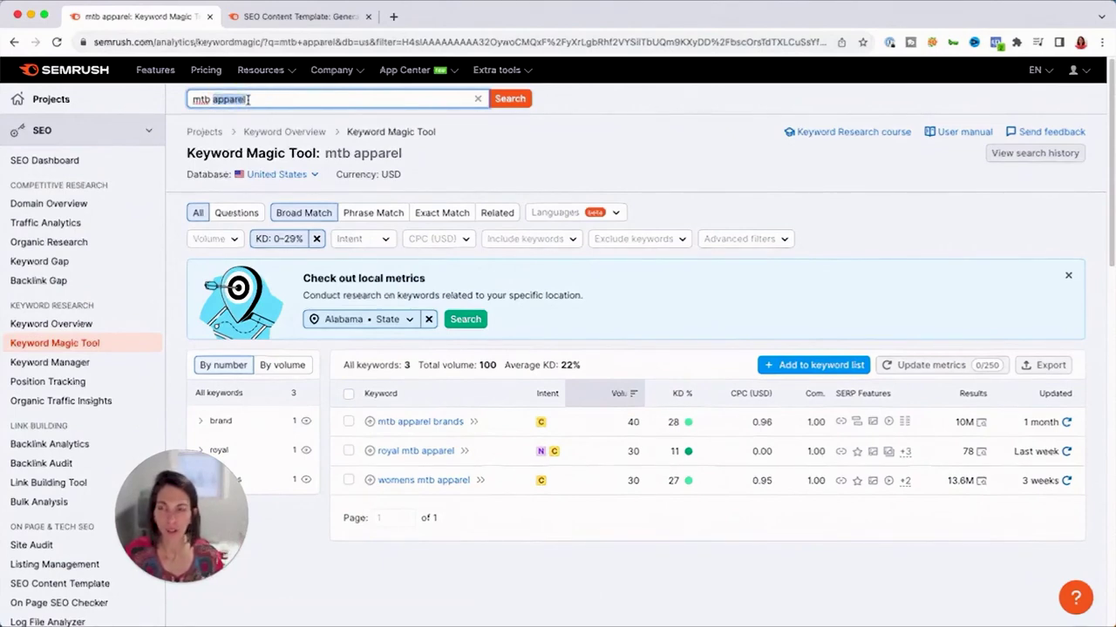
{"action": "key", "text": "BackSpace"}
{"action": "key", "text": "Return"}
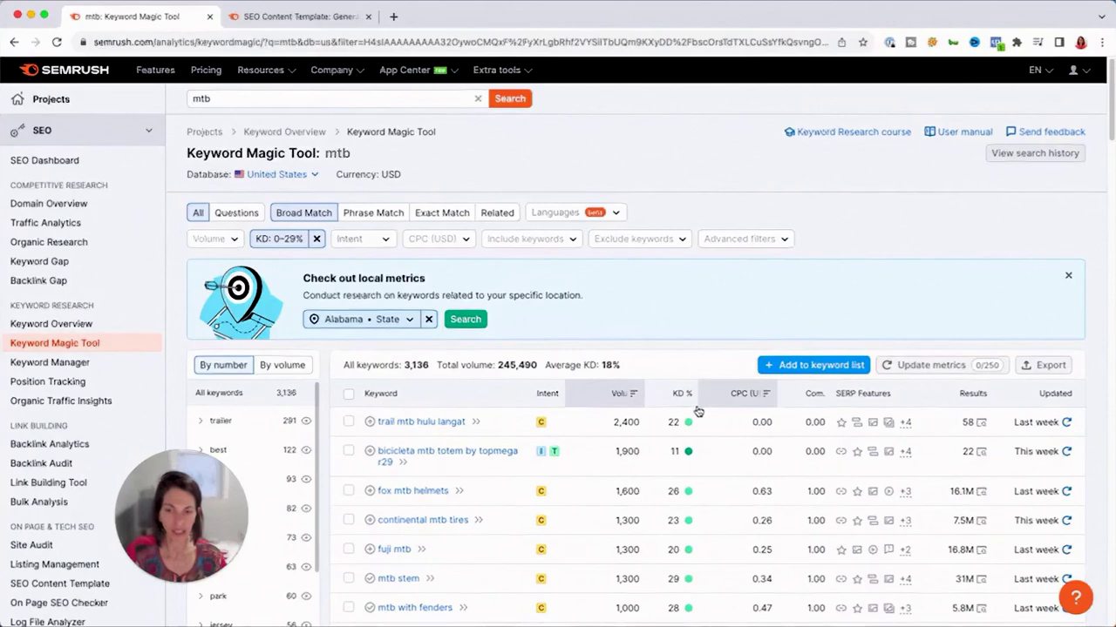
- Examine the low-difficulty mtb keywords on the first results page for relevant topics, comparing their volume and difficulty
{"action": "scroll", "coordinate": [700, 409], "scroll_direction": "down", "scroll_amount": 1}
{"action": "scroll", "coordinate": [680, 358], "scroll_direction": "down", "scroll_amount": 2}
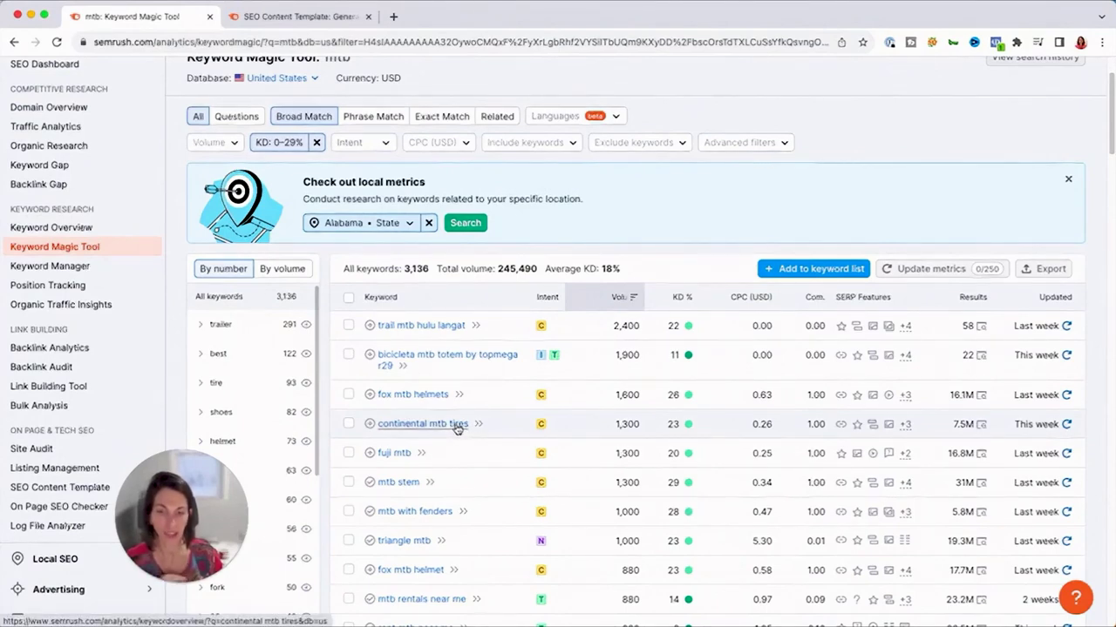
{"action": "scroll", "coordinate": [457, 425], "scroll_direction": "down", "scroll_amount": 1}
{"action": "scroll", "coordinate": [486, 351], "scroll_direction": "down", "scroll_amount": 1}
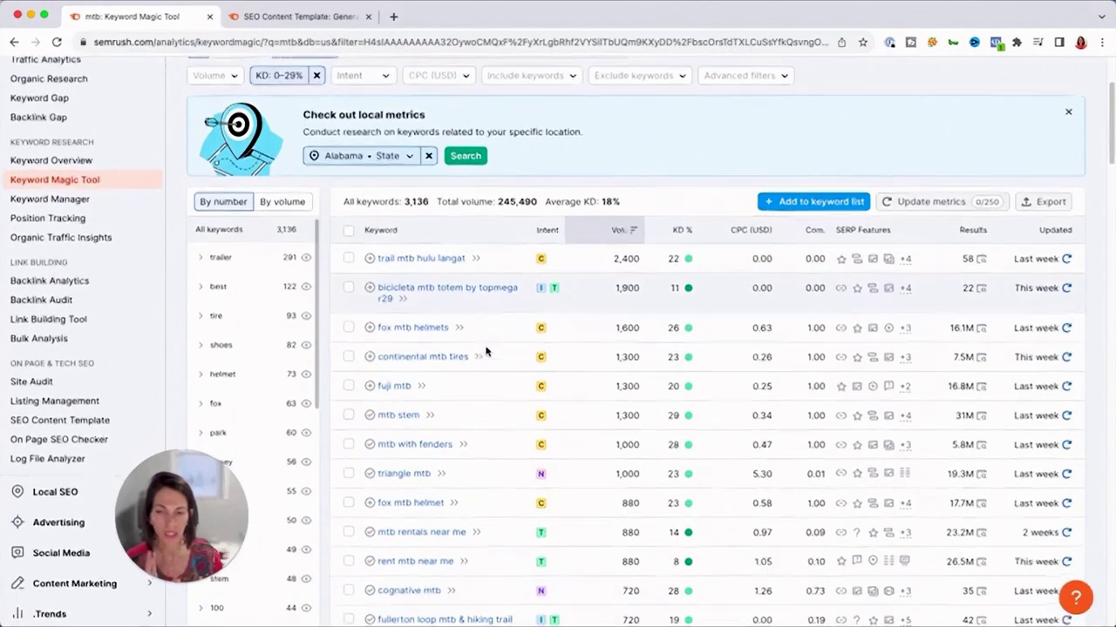
{"action": "scroll", "coordinate": [535, 369], "scroll_direction": "down", "scroll_amount": 2}
{"action": "scroll", "coordinate": [545, 374], "scroll_direction": "down", "scroll_amount": 2}
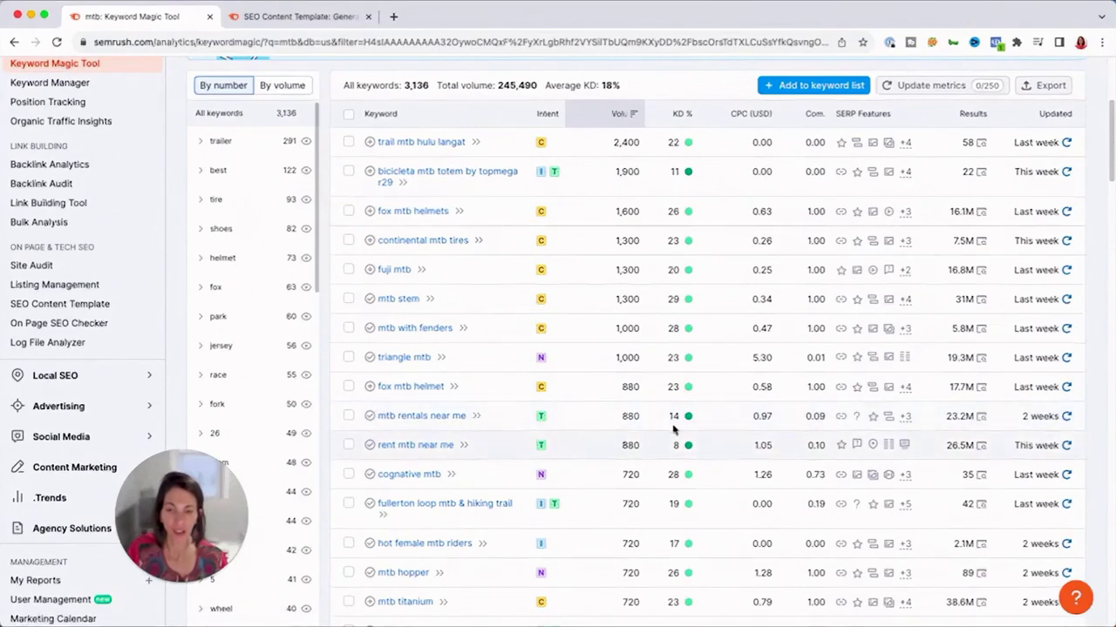
{"action": "scroll", "coordinate": [731, 432], "scroll_direction": "down", "scroll_amount": 1}
{"action": "scroll", "coordinate": [732, 444], "scroll_direction": "down", "scroll_amount": 5}
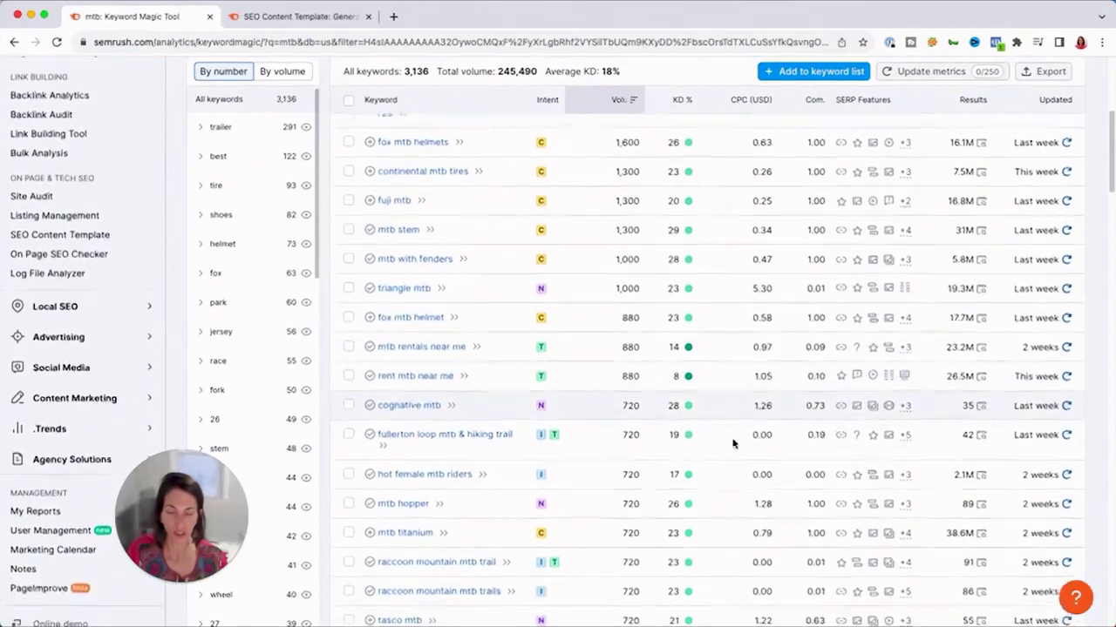
{"action": "scroll", "coordinate": [664, 474], "scroll_direction": "down", "scroll_amount": 6}
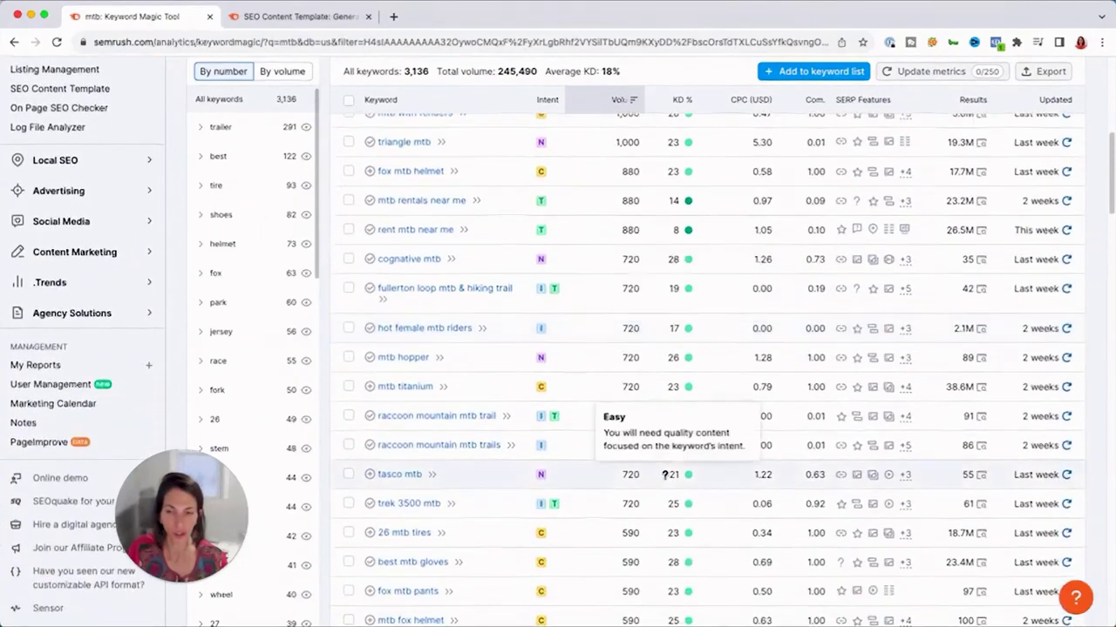
{"action": "scroll", "coordinate": [664, 475], "scroll_direction": "down", "scroll_amount": 10}
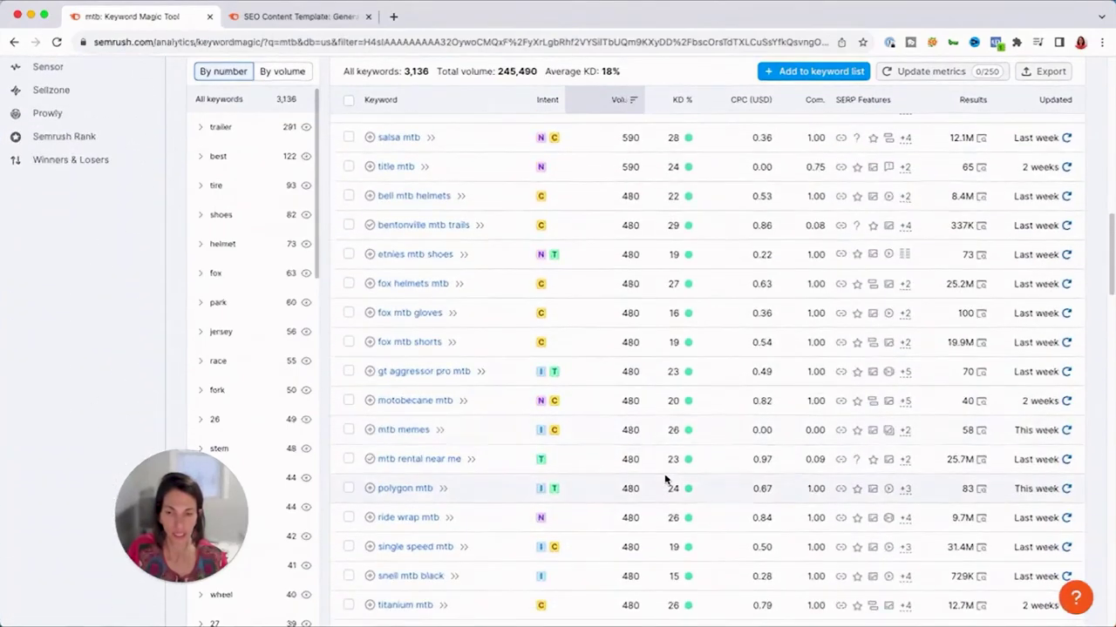
{"action": "scroll", "coordinate": [664, 479], "scroll_direction": "down", "scroll_amount": 20}
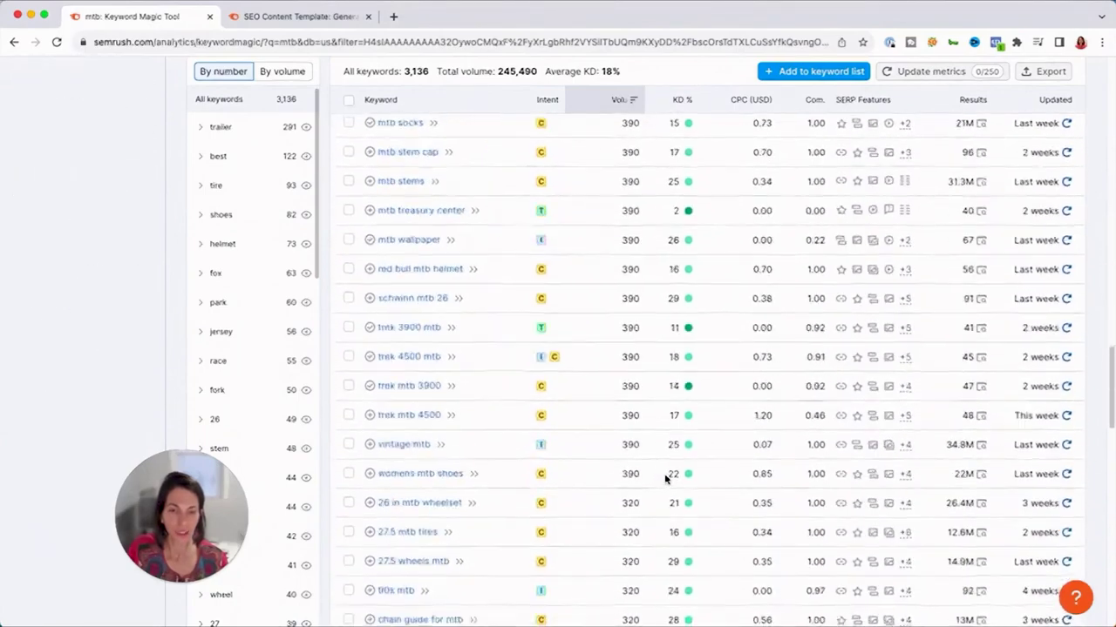
{"action": "scroll", "coordinate": [667, 479], "scroll_direction": "down", "scroll_amount": 5}
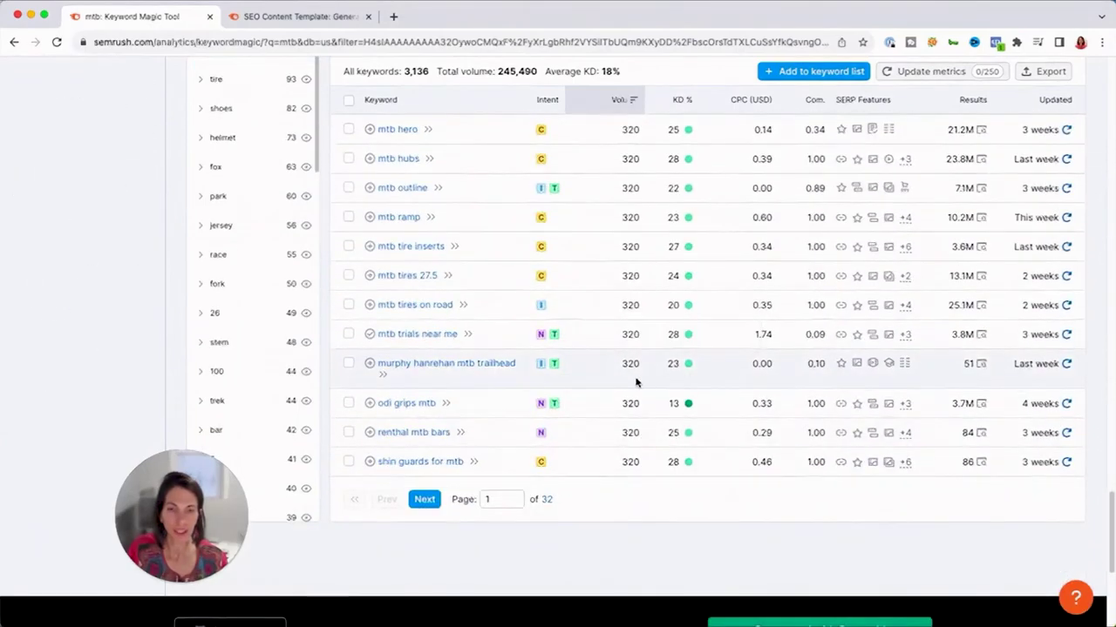
{"action": "scroll", "coordinate": [640, 451], "scroll_direction": "up", "scroll_amount": 5}
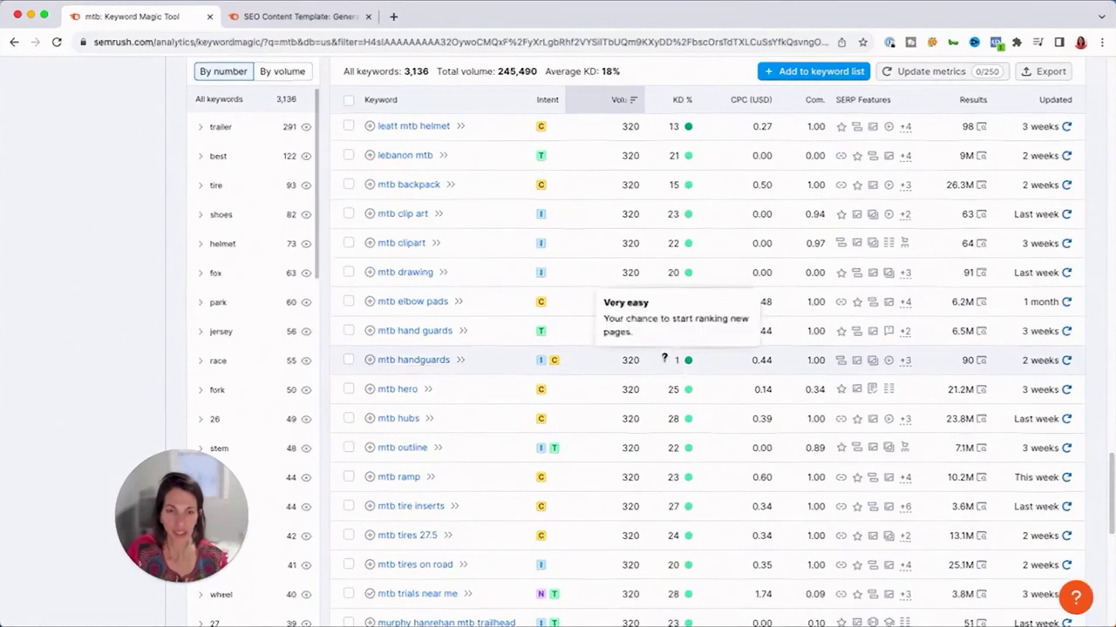
{"action": "scroll", "coordinate": [723, 352], "scroll_direction": "up", "scroll_amount": 20}
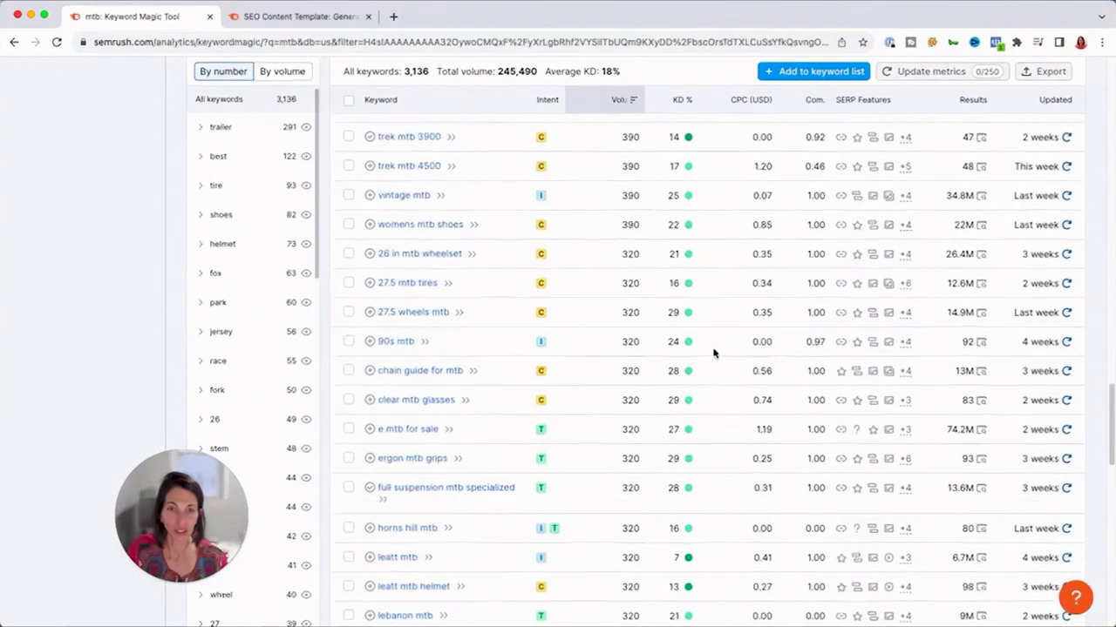
- Sort the mtb keywords by keyword difficulty from lowest to highest and review the easiest ones
{"action": "scroll", "coordinate": [713, 351], "scroll_direction": "up", "scroll_amount": 10}
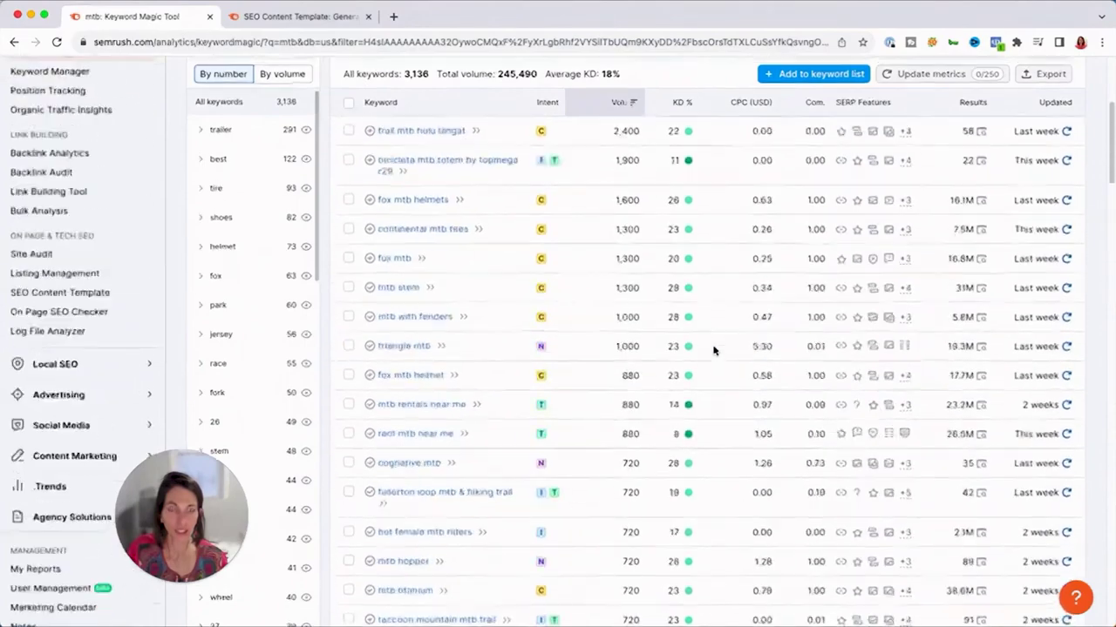
{"action": "left_click", "coordinate": [673, 289]}
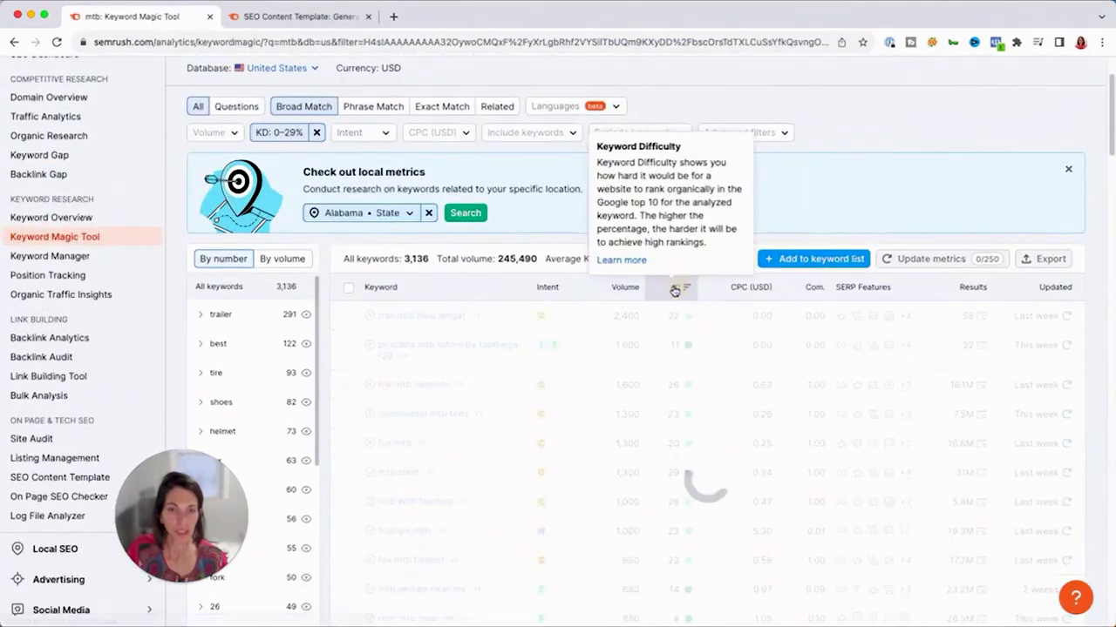
{"action": "scroll", "coordinate": [735, 353], "scroll_direction": "up", "scroll_amount": 2}
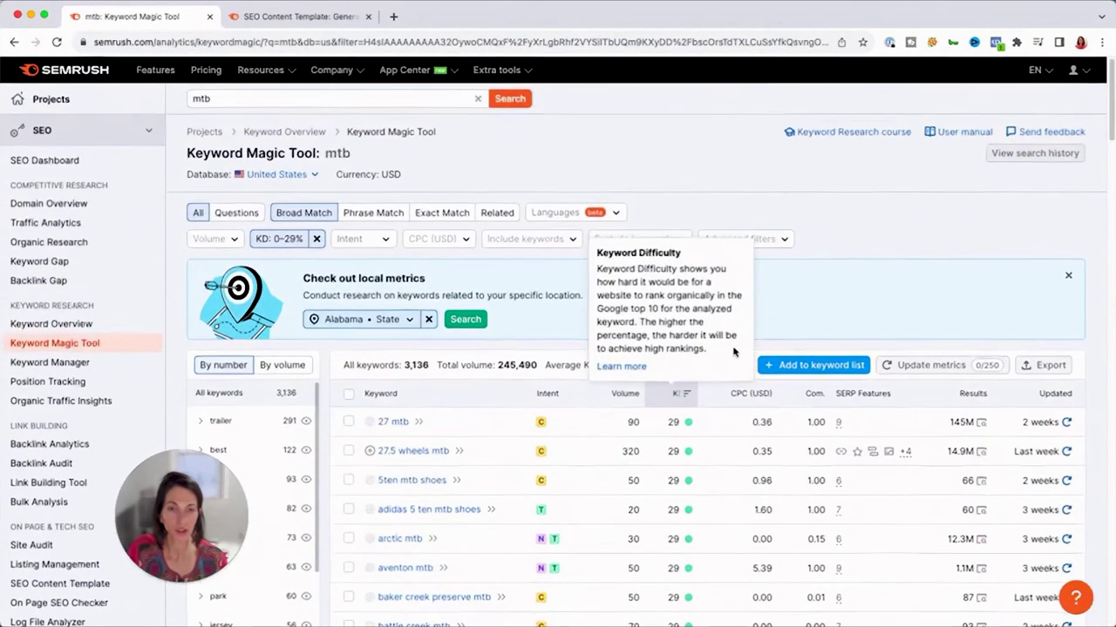
{"action": "left_click", "coordinate": [676, 397]}
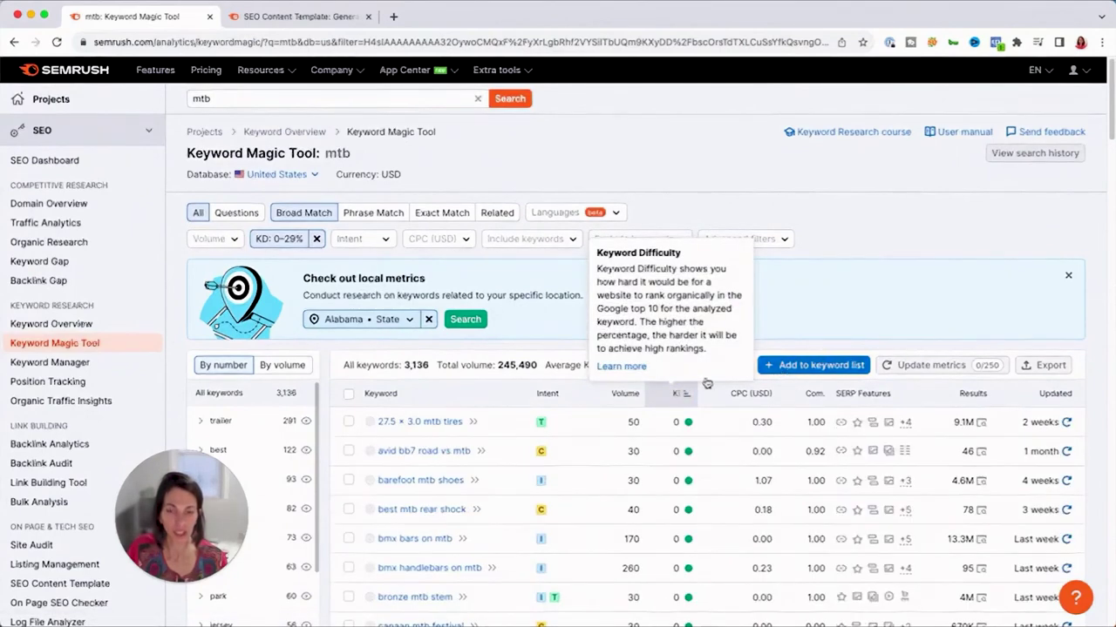
{"action": "scroll", "coordinate": [545, 326], "scroll_direction": "down", "scroll_amount": 2}
{"action": "scroll", "coordinate": [602, 273], "scroll_direction": "down", "scroll_amount": 1}
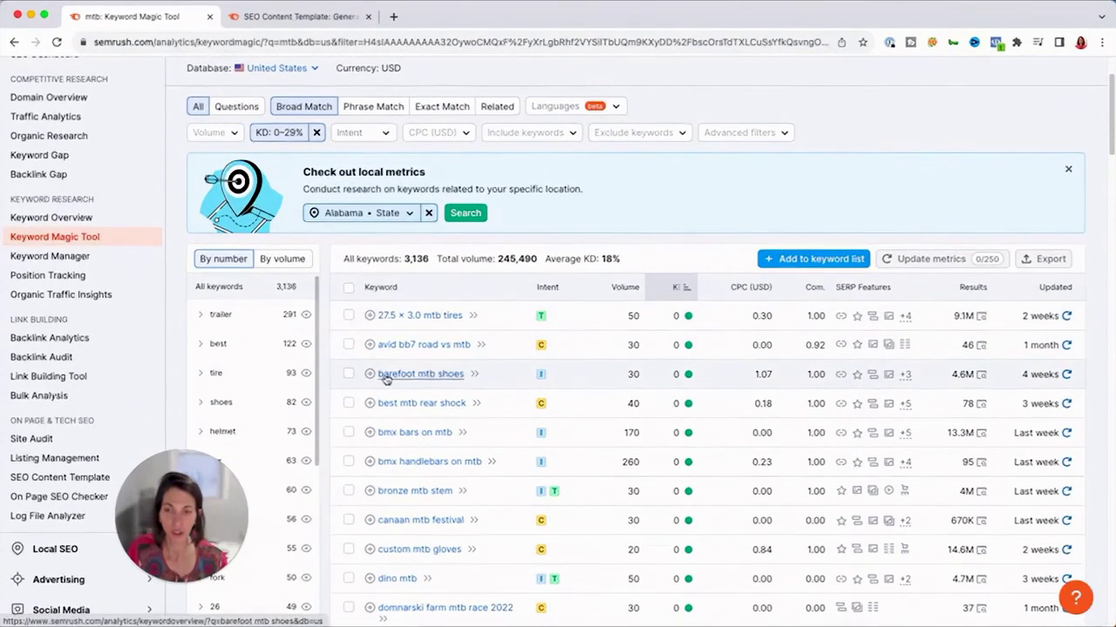
{"action": "scroll", "coordinate": [677, 370], "scroll_direction": "down", "scroll_amount": 1}
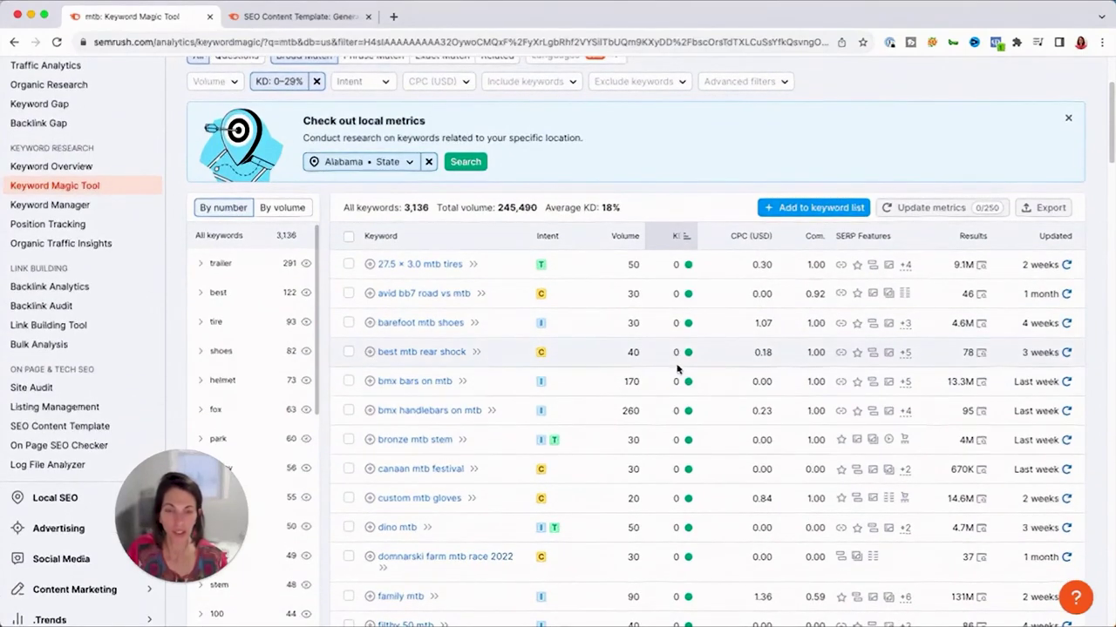
{"action": "scroll", "coordinate": [671, 410], "scroll_direction": "down", "scroll_amount": 5}
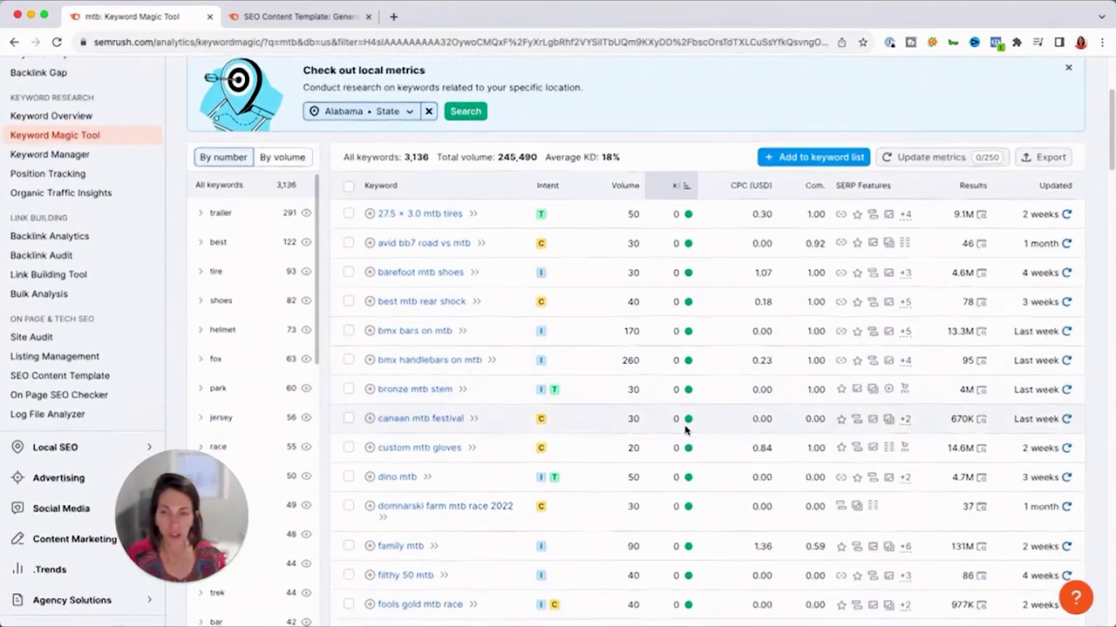
{"action": "scroll", "coordinate": [638, 412], "scroll_direction": "up", "scroll_amount": 5}
{"action": "scroll", "coordinate": [586, 394], "scroll_direction": "down", "scroll_amount": 3}
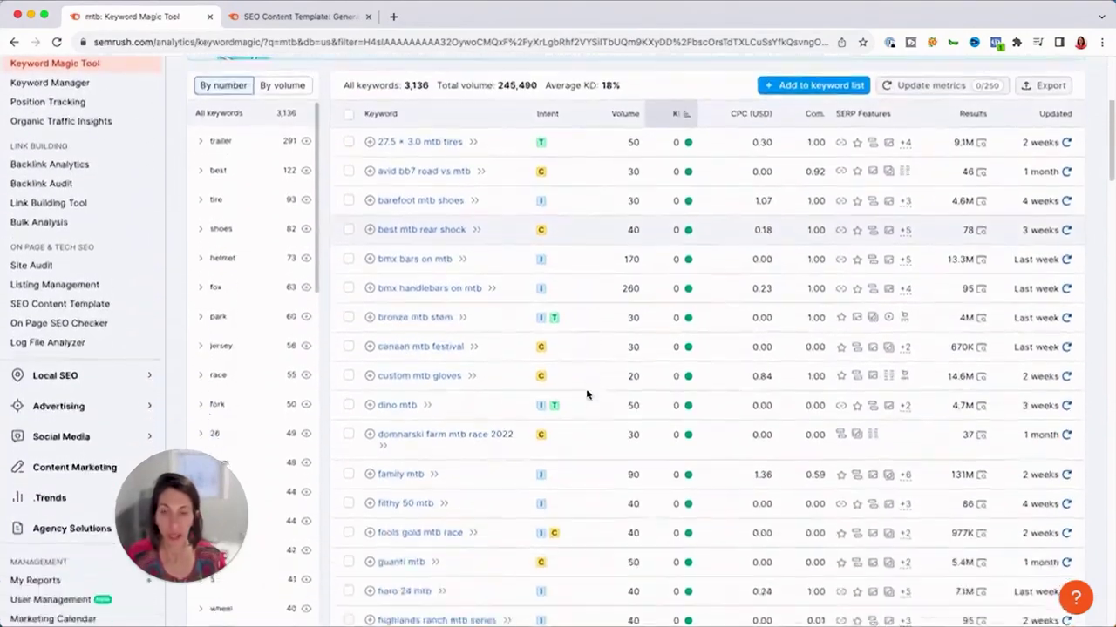
- Narrow the keyword search from "mtb" to "mtb jersey", keeping the difficulty filter
{"action": "scroll", "coordinate": [586, 394], "scroll_direction": "up", "scroll_amount": 5}
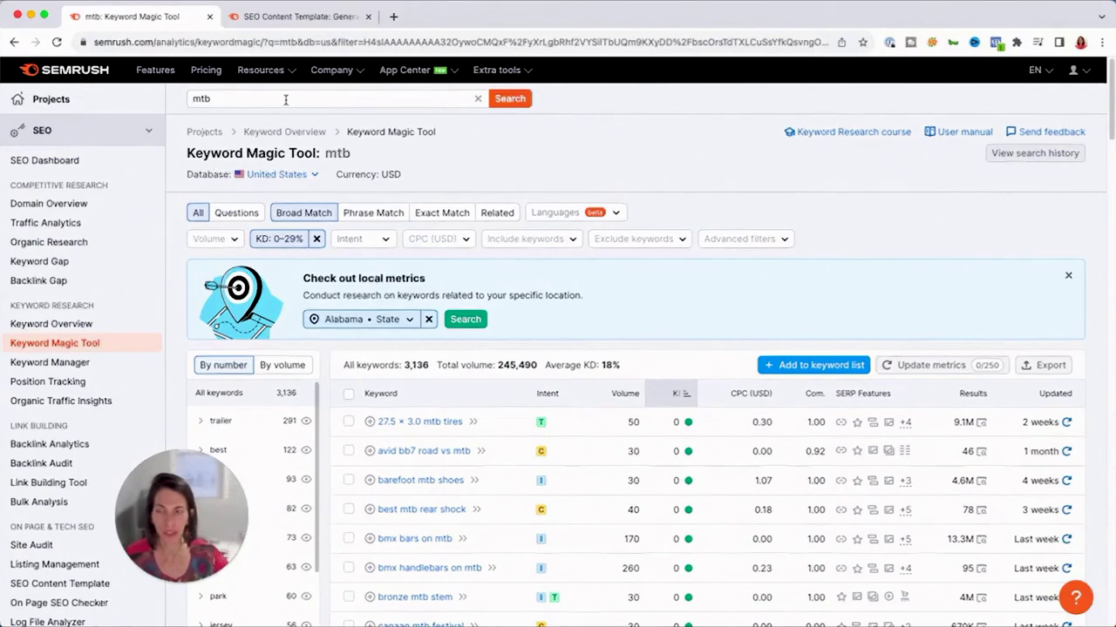
{"action": "left_click", "coordinate": [224, 101]}
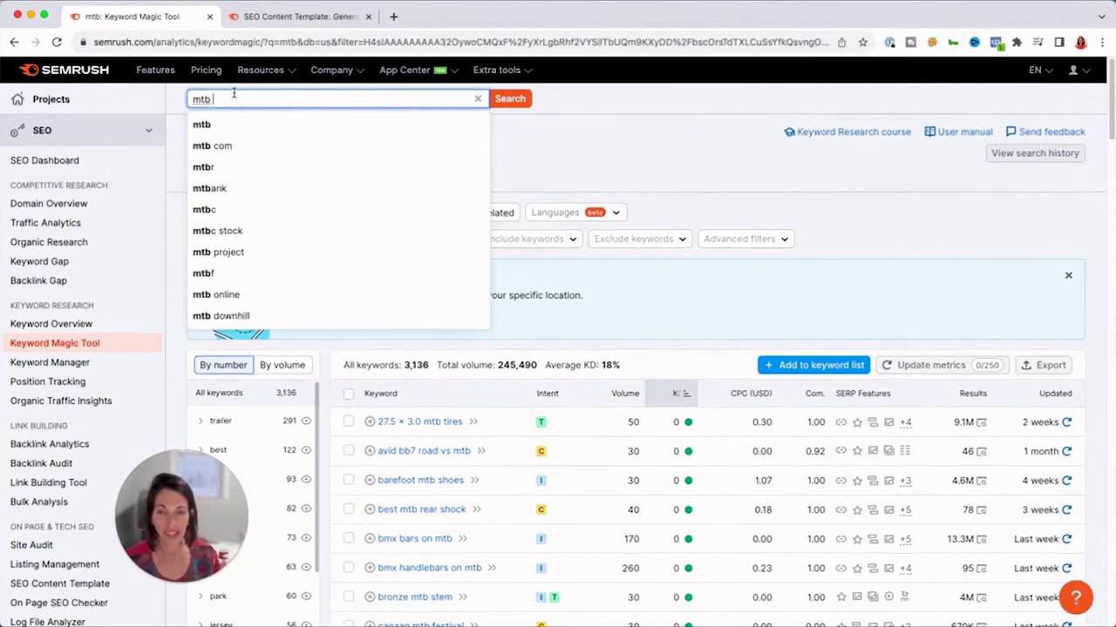
{"action": "type", "text": "jers"}
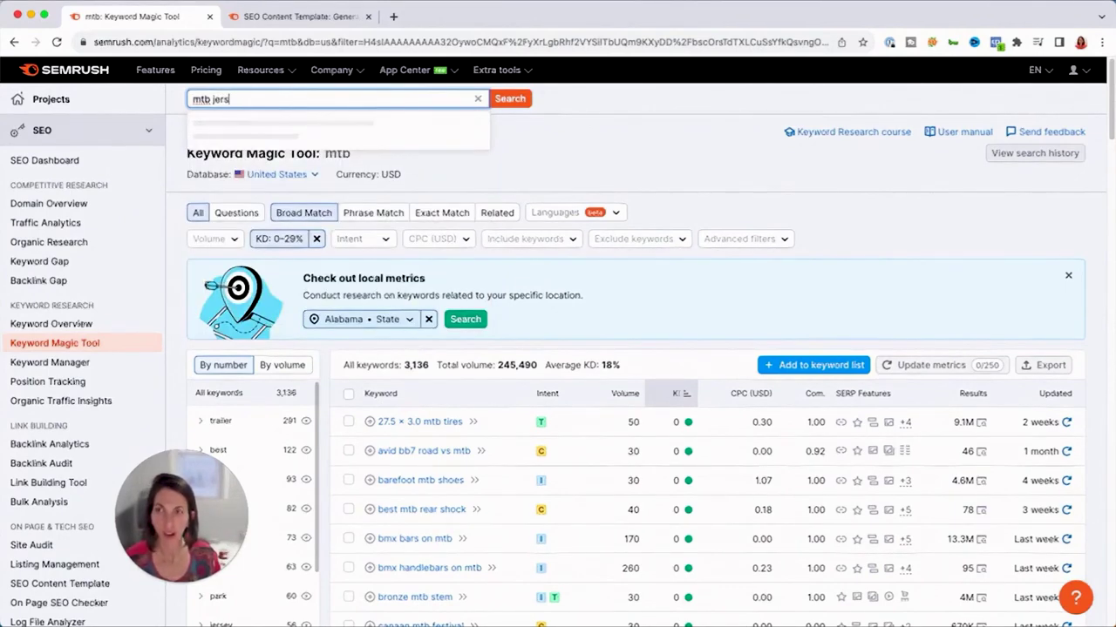
{"action": "type", "text": "ey"}
{"action": "key", "text": "Return"}
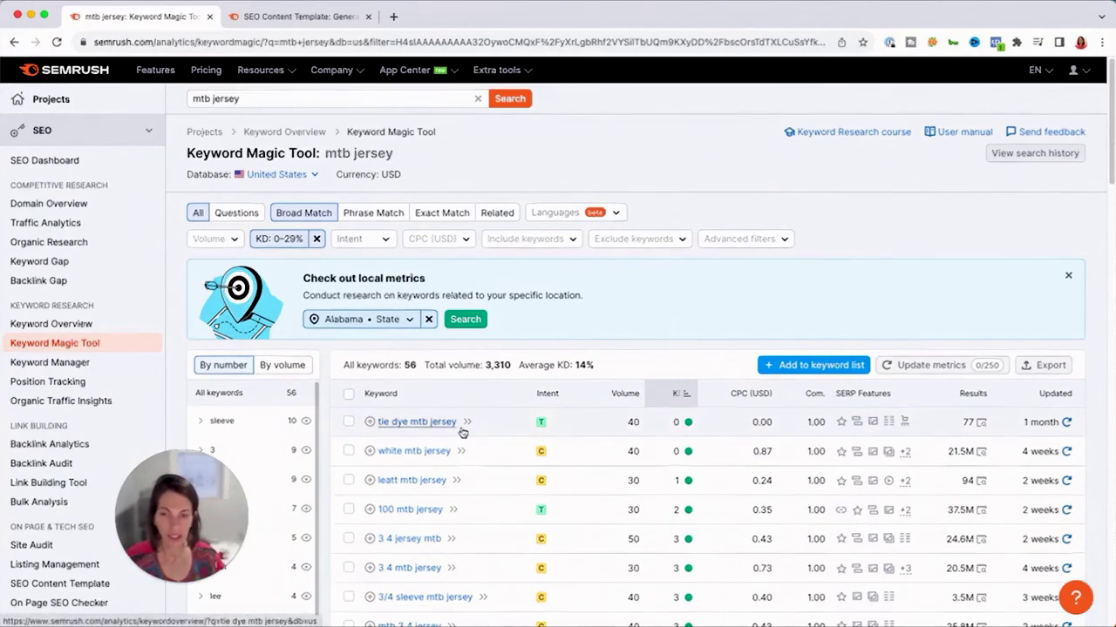
- Select the nine 3/4 jersey keyword variants, from "3 4 jersey mtb" through "3/4 mtb jersey" plus "3 4 sleeve mtb jersey"
{"action": "scroll", "coordinate": [570, 416], "scroll_direction": "down", "scroll_amount": 2}
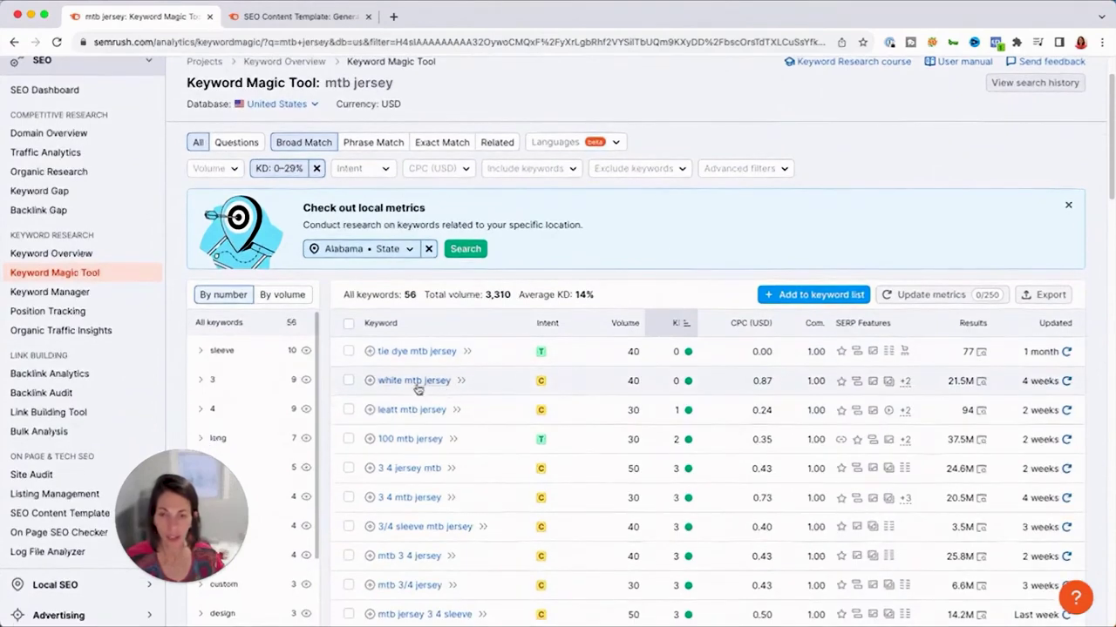
{"action": "scroll", "coordinate": [485, 411], "scroll_direction": "down", "scroll_amount": 1}
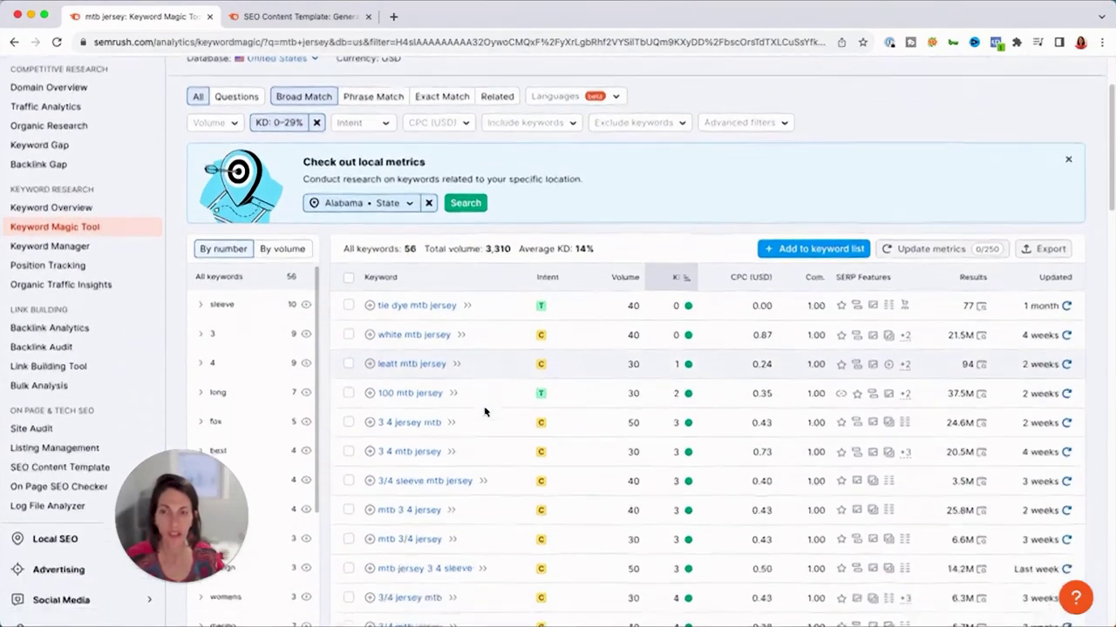
{"action": "scroll", "coordinate": [486, 411], "scroll_direction": "down", "scroll_amount": 5}
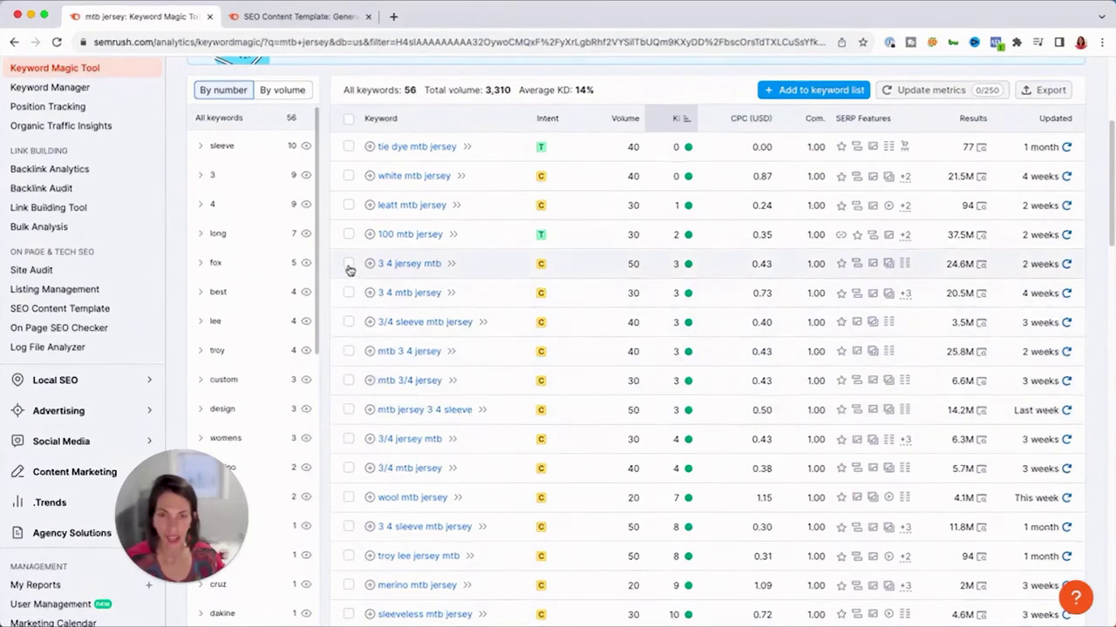
{"action": "left_click", "coordinate": [348, 263]}
{"action": "left_click", "coordinate": [349, 292]}
{"action": "left_click", "coordinate": [350, 323]}
{"action": "left_click", "coordinate": [349, 351]}
{"action": "left_click", "coordinate": [349, 380]}
{"action": "left_click", "coordinate": [349, 409]}
{"action": "left_click", "coordinate": [349, 439]}
{"action": "left_click", "coordinate": [348, 468]}
{"action": "left_click", "coordinate": [348, 527]}
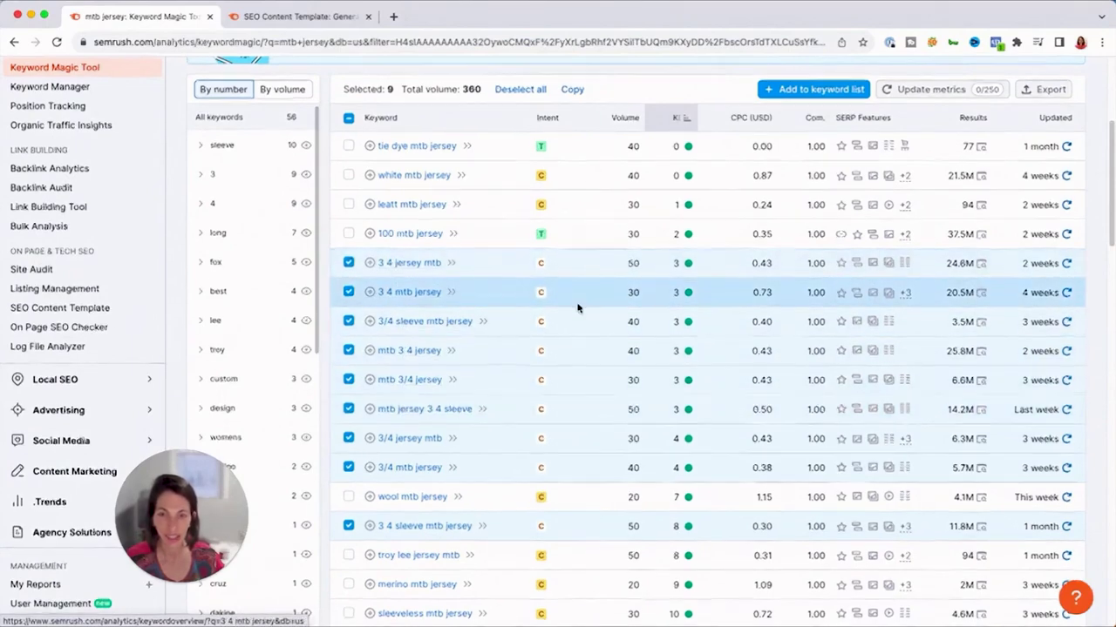
- Examine the search intent of the mtb jersey keywords, comparing transactional and commercial terms with the selected 3/4 variants
{"action": "scroll", "coordinate": [578, 304], "scroll_direction": "down", "scroll_amount": 1}
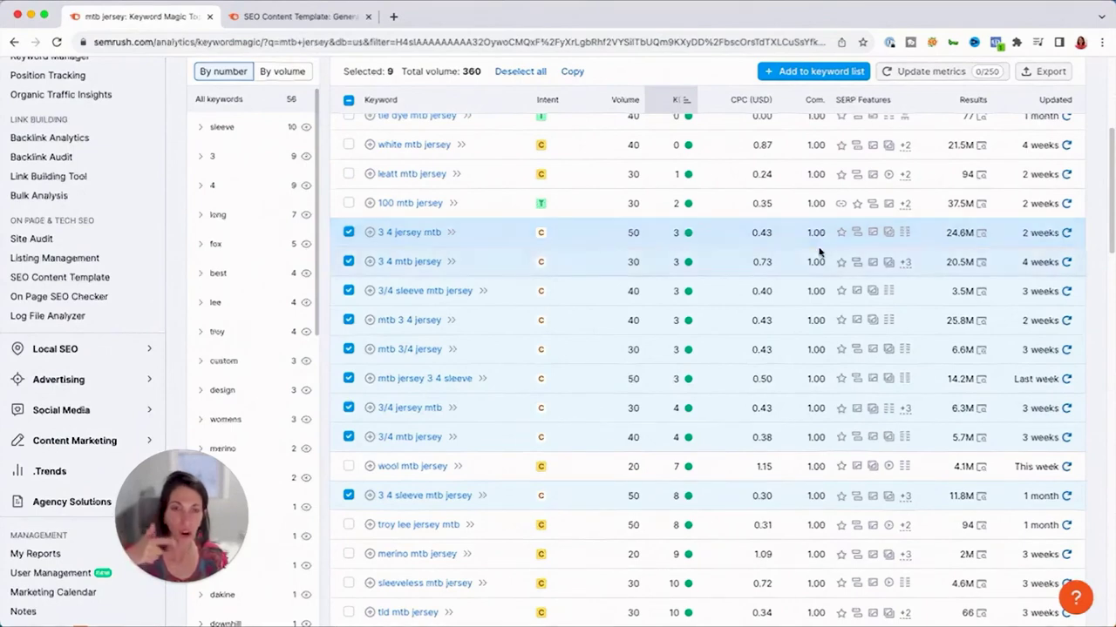
{"action": "scroll", "coordinate": [821, 249], "scroll_direction": "up", "scroll_amount": 1}
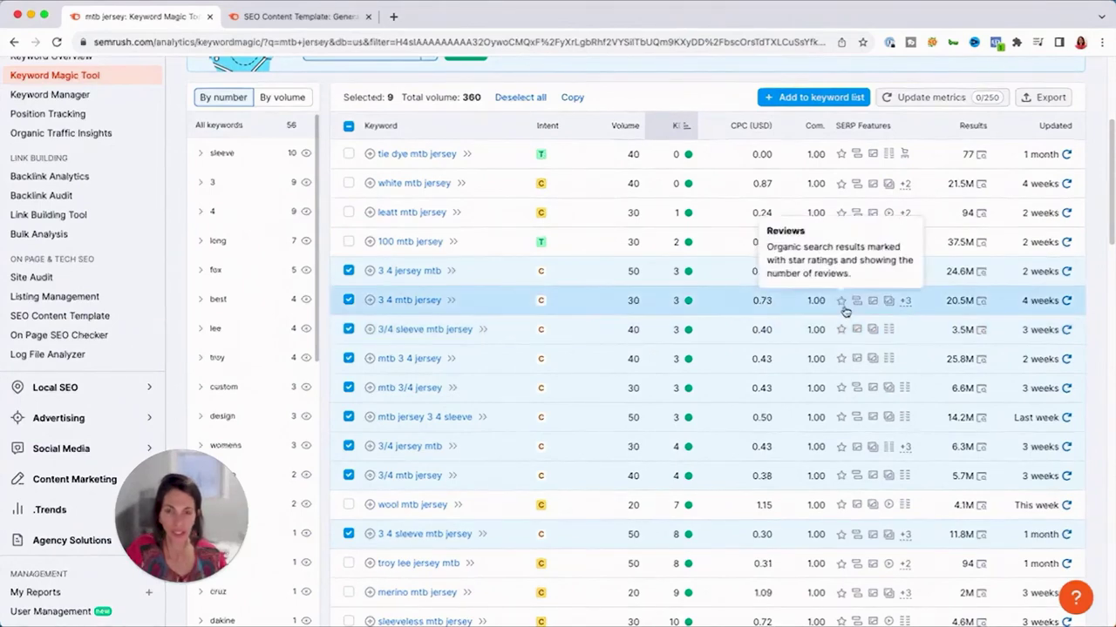
{"action": "scroll", "coordinate": [462, 357], "scroll_direction": "up", "scroll_amount": 3}
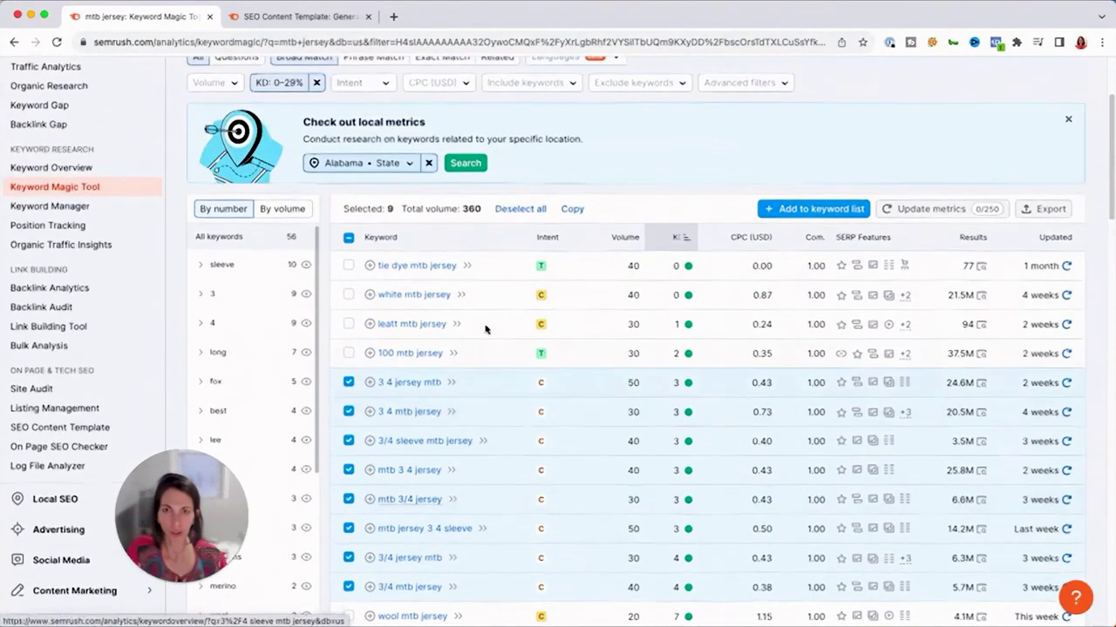
{"action": "mouse_move", "coordinate": [547, 232]}
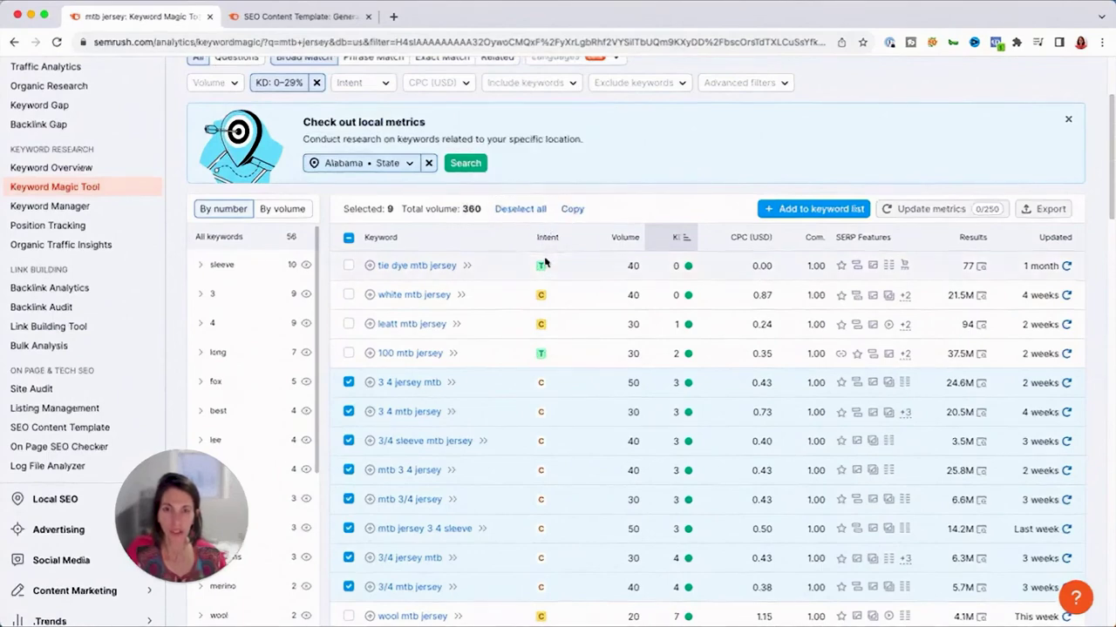
{"action": "mouse_move", "coordinate": [541, 266]}
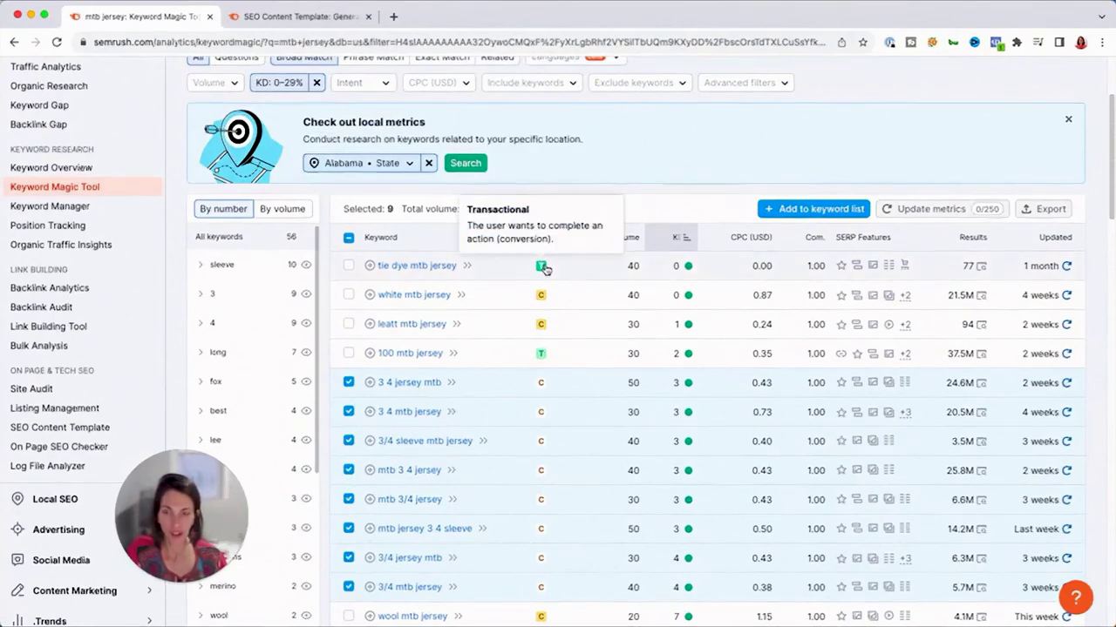
{"action": "mouse_move", "coordinate": [541, 297]}
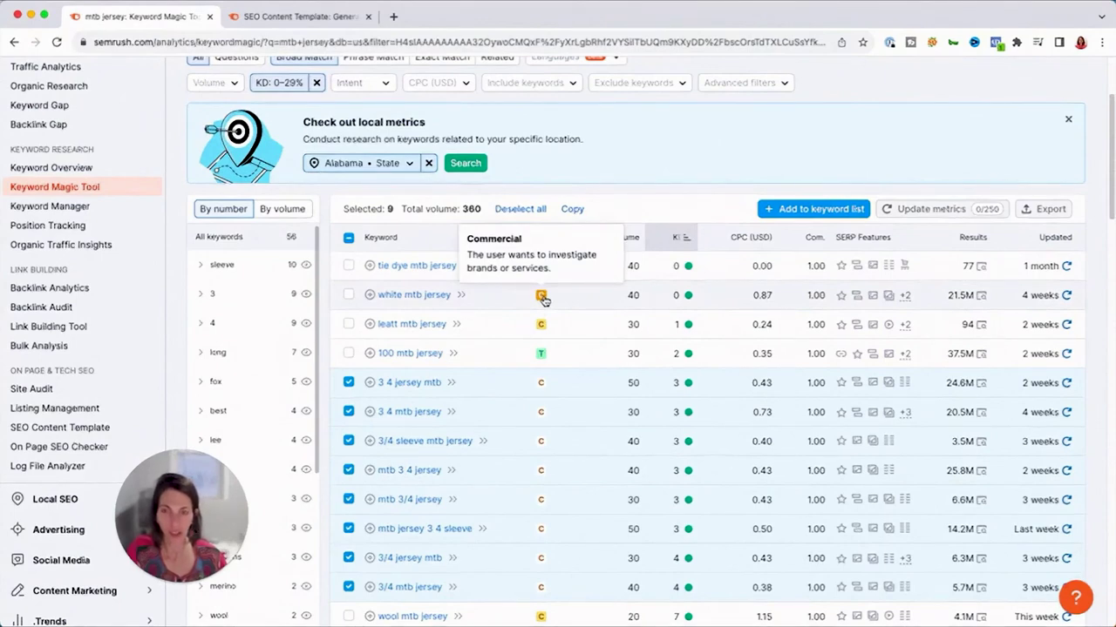
{"action": "mouse_move", "coordinate": [543, 386]}
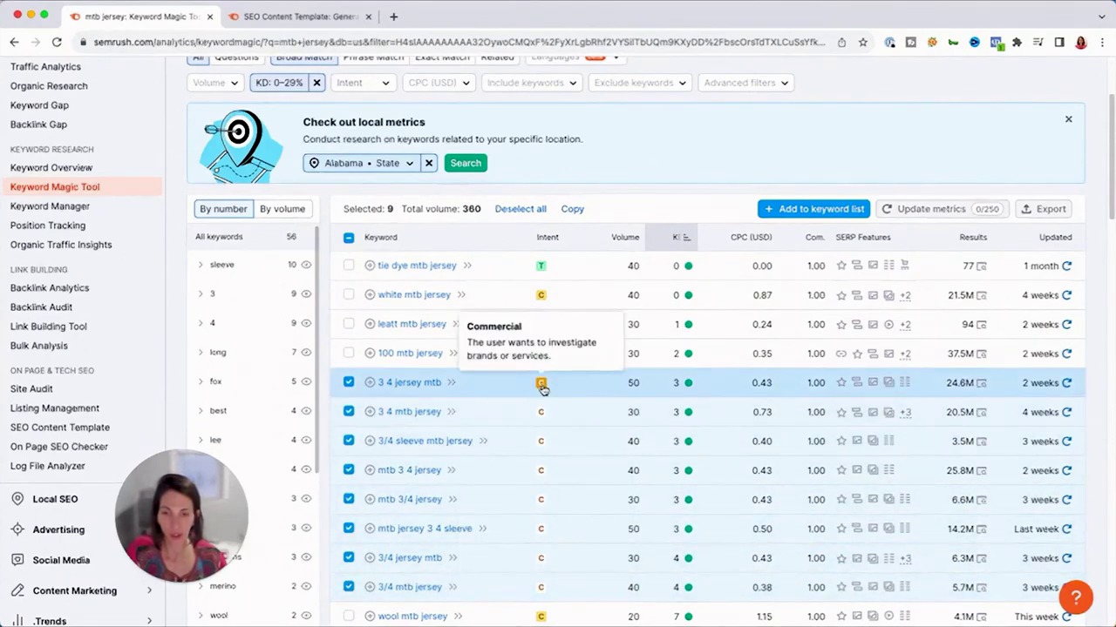
{"action": "scroll", "coordinate": [541, 388], "scroll_direction": "down", "scroll_amount": 2}
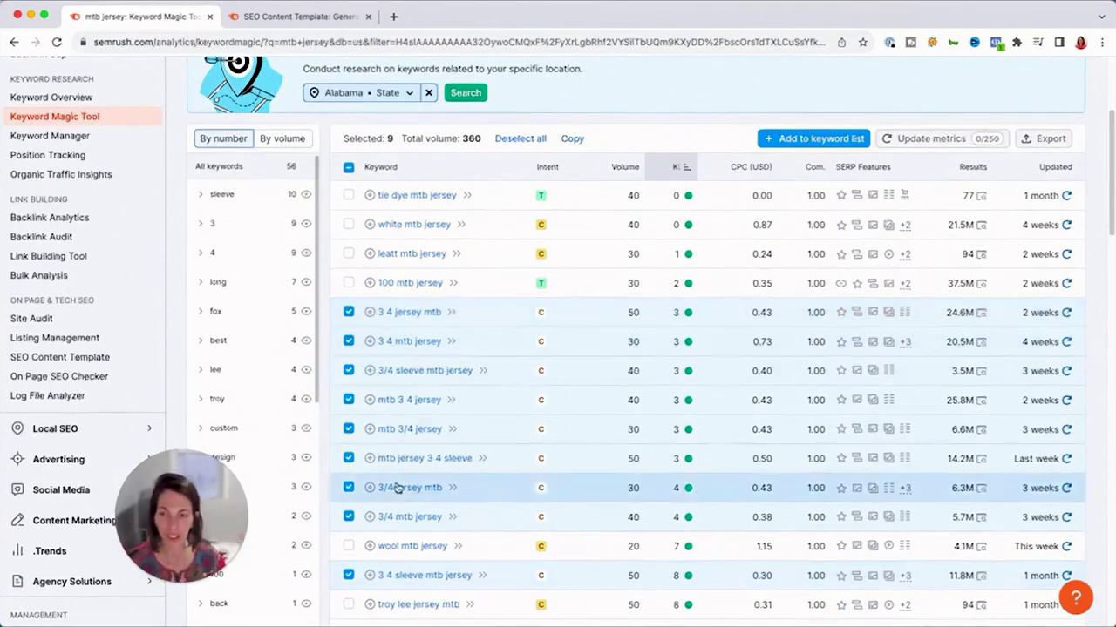
{"action": "mouse_move", "coordinate": [542, 316]}
{"action": "mouse_move", "coordinate": [540, 201]}
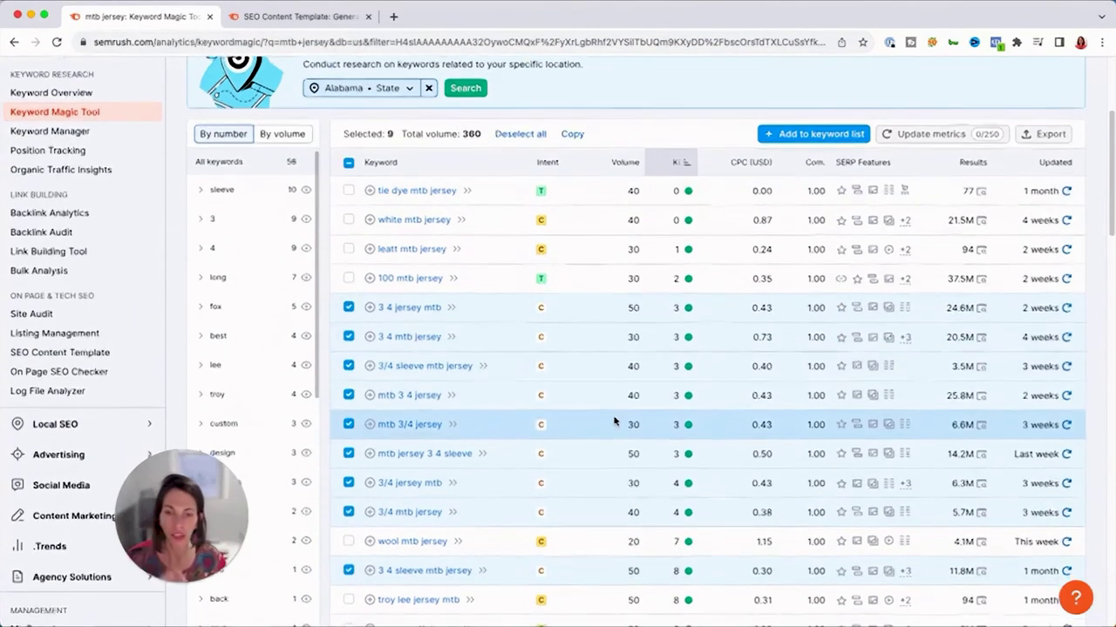
{"action": "scroll", "coordinate": [615, 424], "scroll_direction": "down", "scroll_amount": 2}
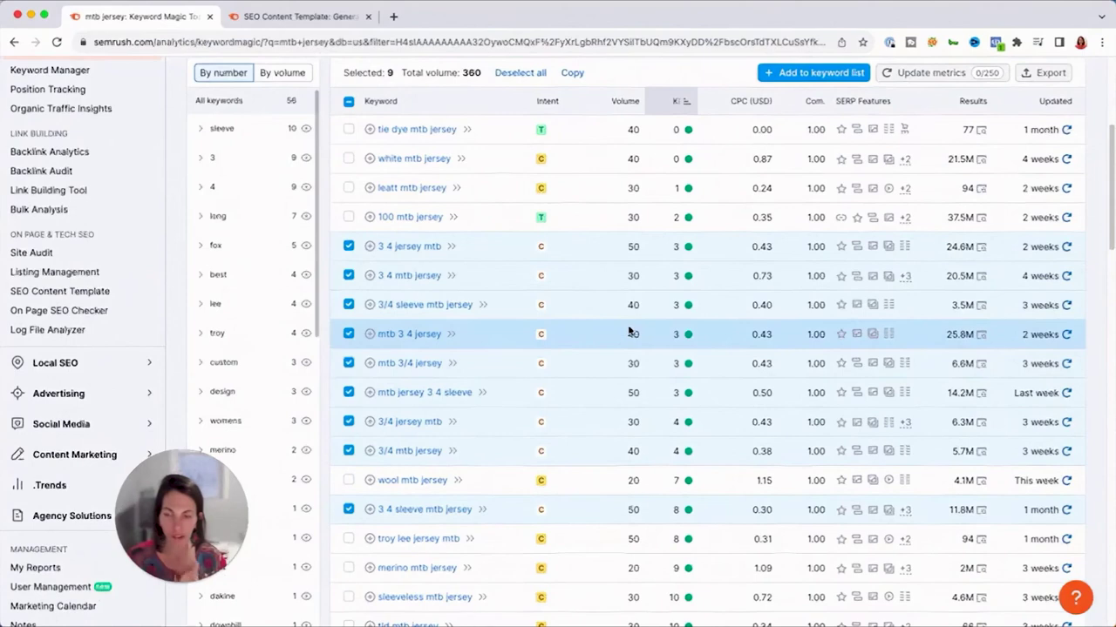
{"action": "scroll", "coordinate": [630, 331], "scroll_direction": "up", "scroll_amount": 1}
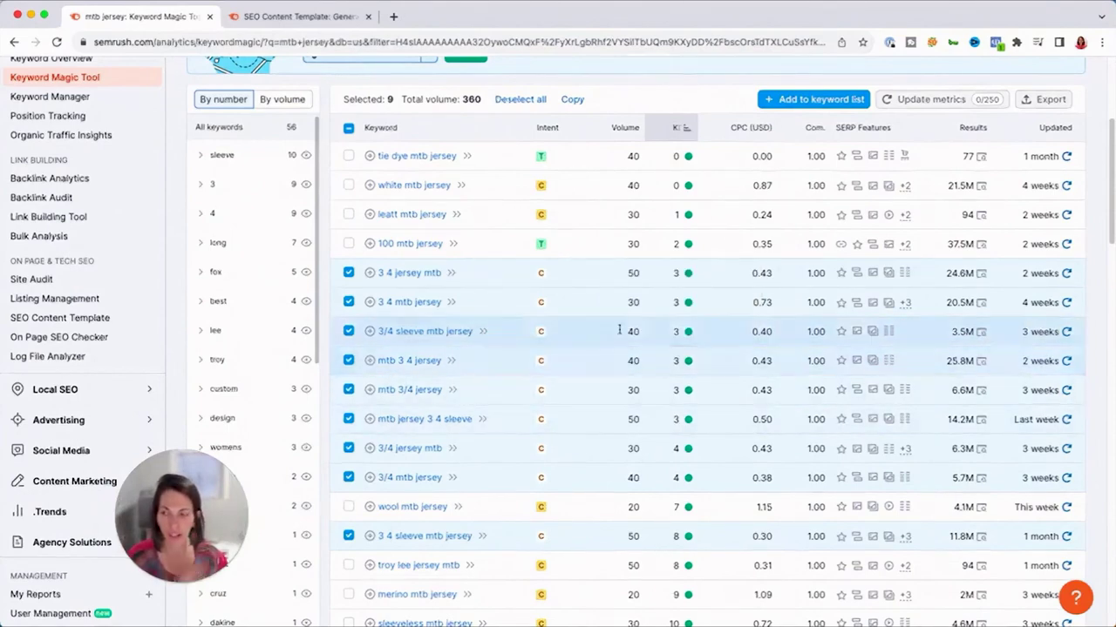
- Extend the searched phrase to "mtb jersey vs" to look for comparison keywords
{"action": "scroll", "coordinate": [571, 290], "scroll_direction": "up", "scroll_amount": 1}
{"action": "scroll", "coordinate": [568, 290], "scroll_direction": "up", "scroll_amount": 5}
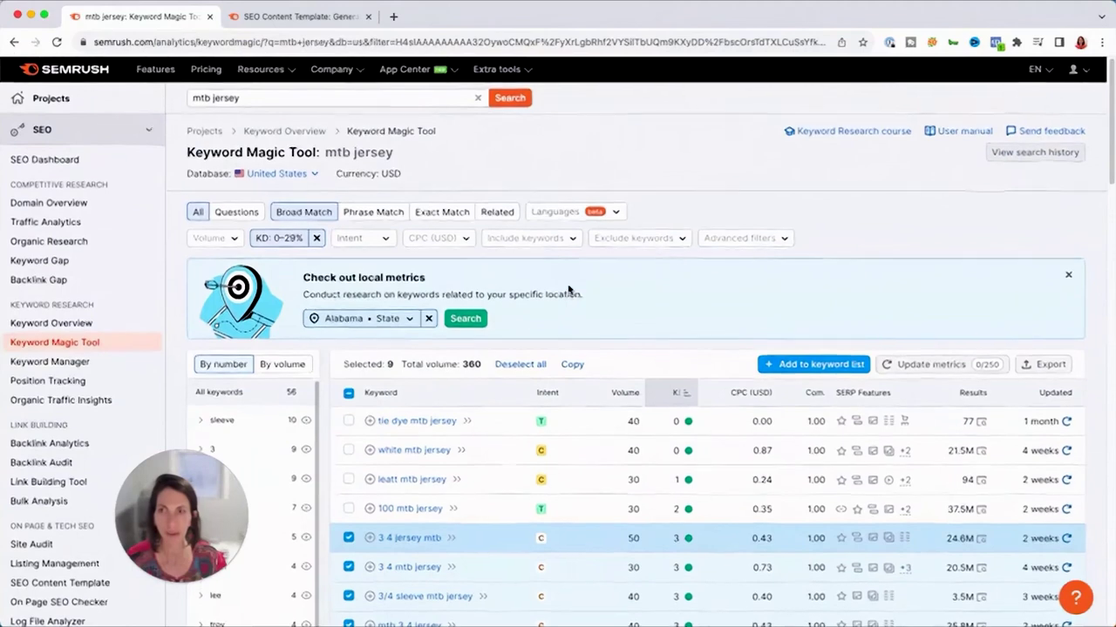
{"action": "left_click", "coordinate": [275, 98]}
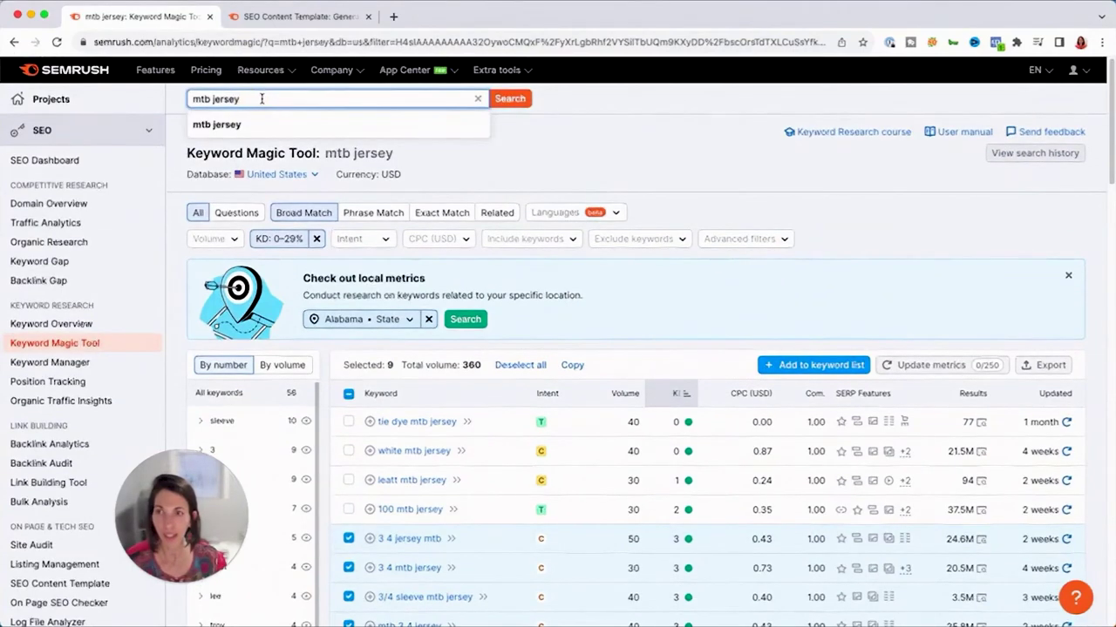
{"action": "type", "text": "vs"}
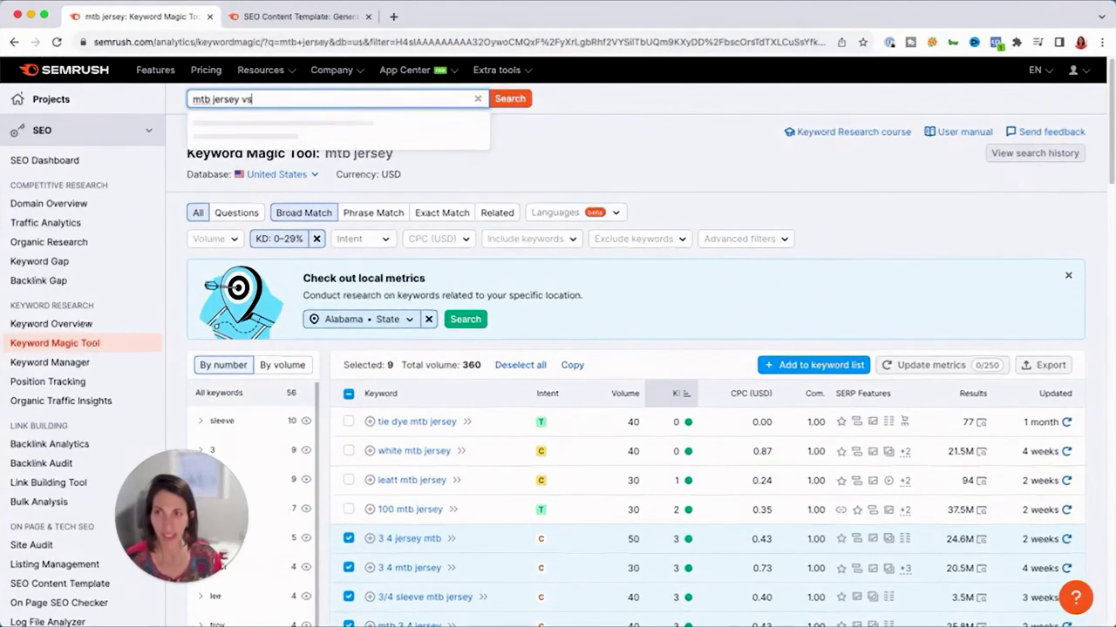
{"action": "key", "text": "Return"}
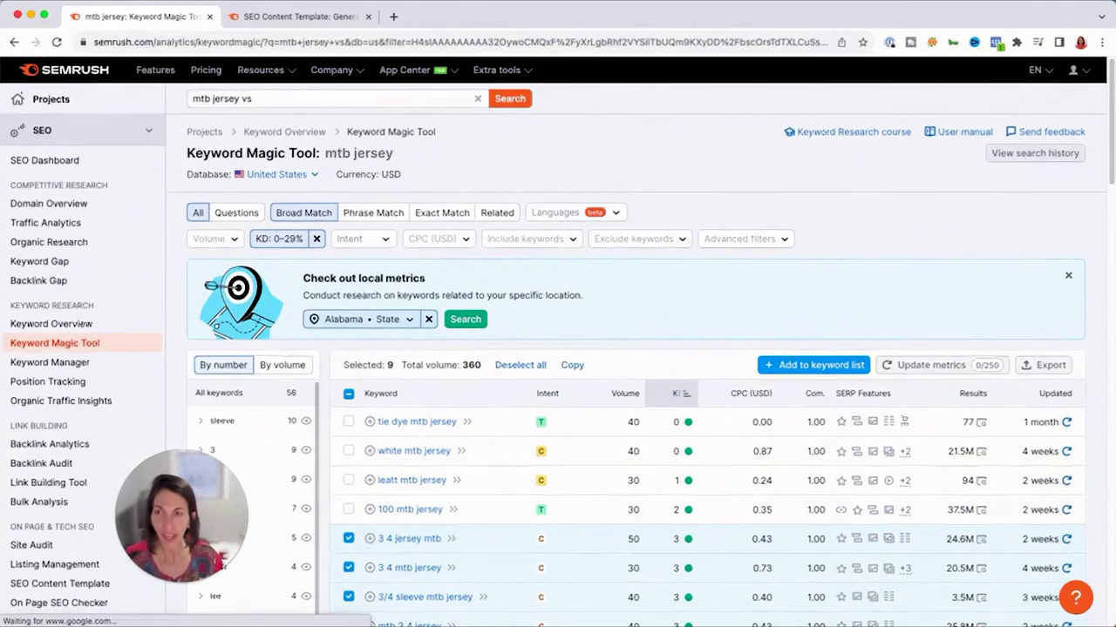
- Broaden the comparison search to "mtb vs" by removing "jersey", and review the low-difficulty comparison keywords
{"action": "double_click", "coordinate": [223, 98]}
{"action": "key", "text": "BackSpace"}
{"action": "key", "text": "Return"}
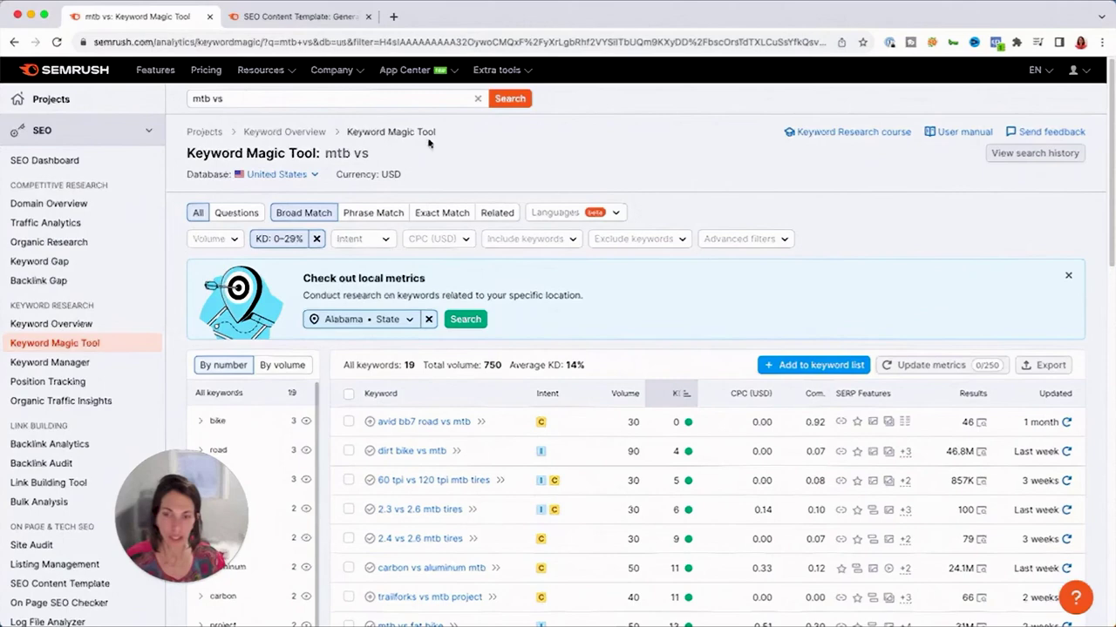
{"action": "scroll", "coordinate": [660, 305], "scroll_direction": "down", "scroll_amount": 2}
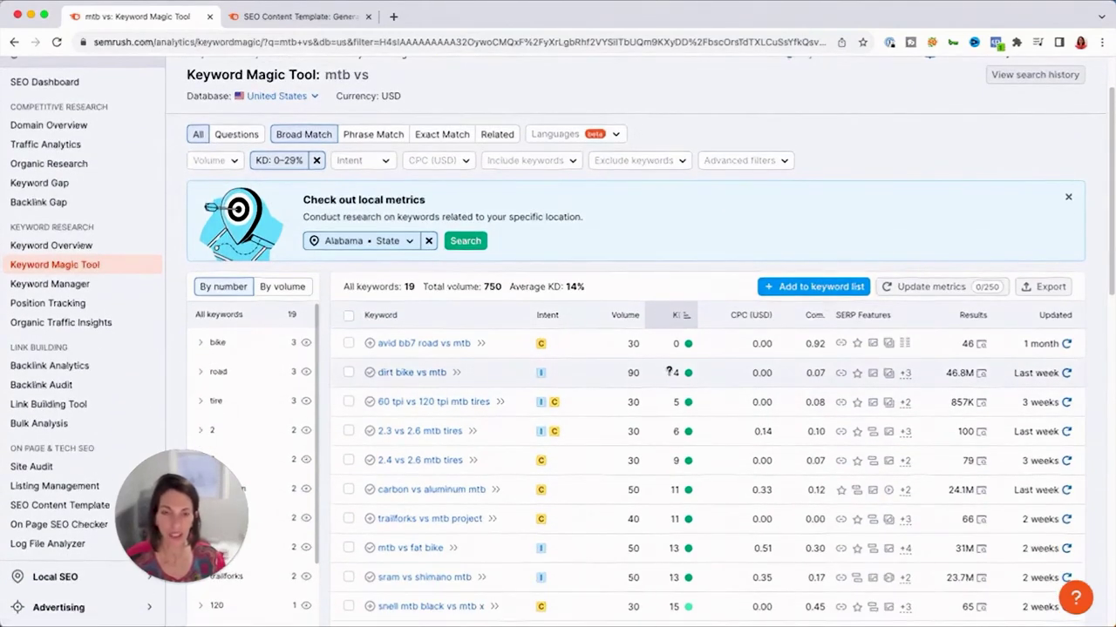
{"action": "scroll", "coordinate": [531, 388], "scroll_direction": "down", "scroll_amount": 4}
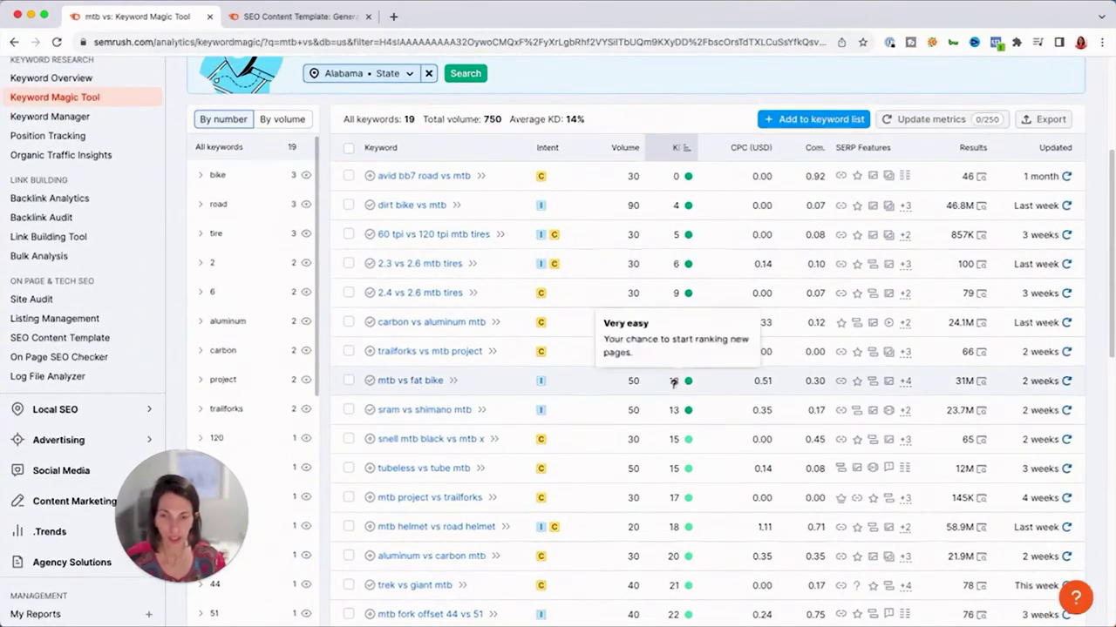
- Search for "mtb vs." with a period and review the comparison keywords it returns
{"action": "scroll", "coordinate": [496, 365], "scroll_direction": "up", "scroll_amount": 5}
{"action": "left_click", "coordinate": [249, 100]}
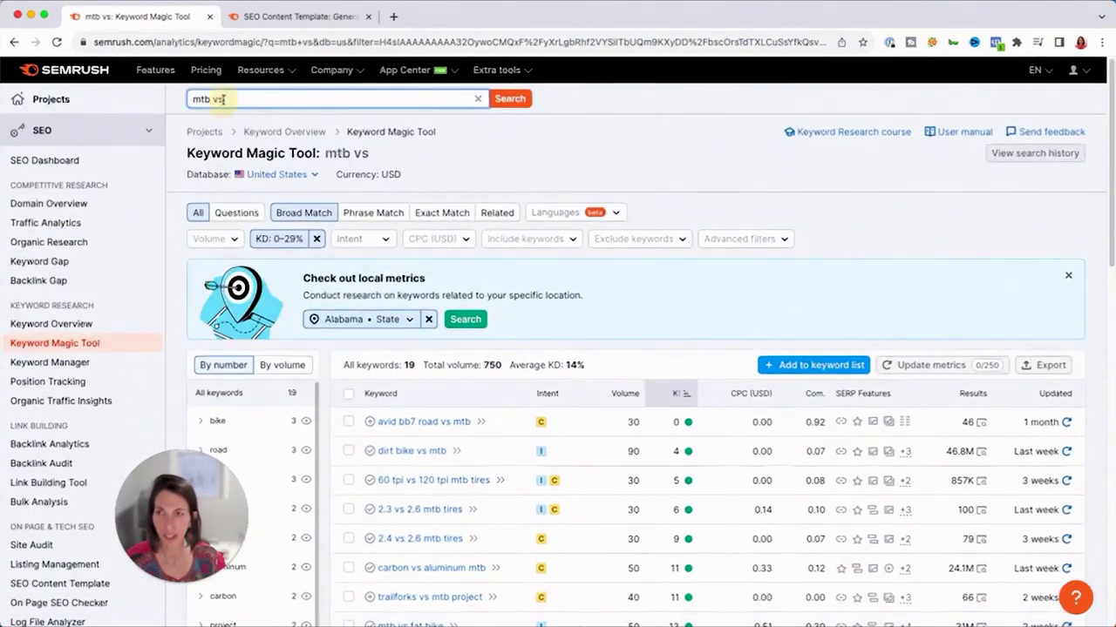
{"action": "type", "text": "."}
{"action": "key", "text": "Return"}
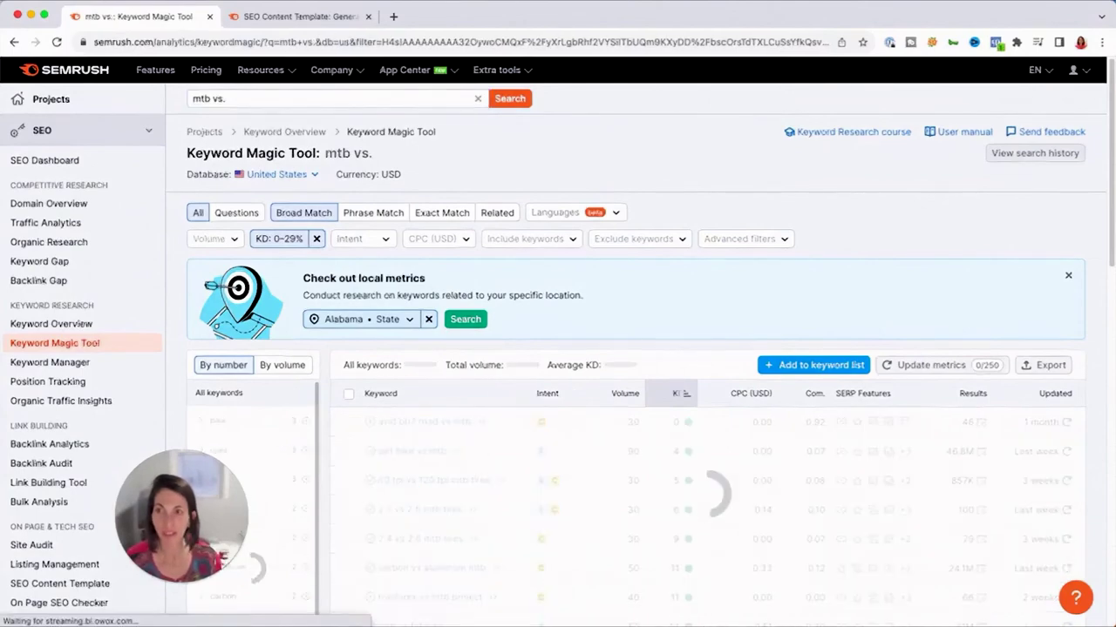
{"action": "scroll", "coordinate": [533, 374], "scroll_direction": "down", "scroll_amount": 5}
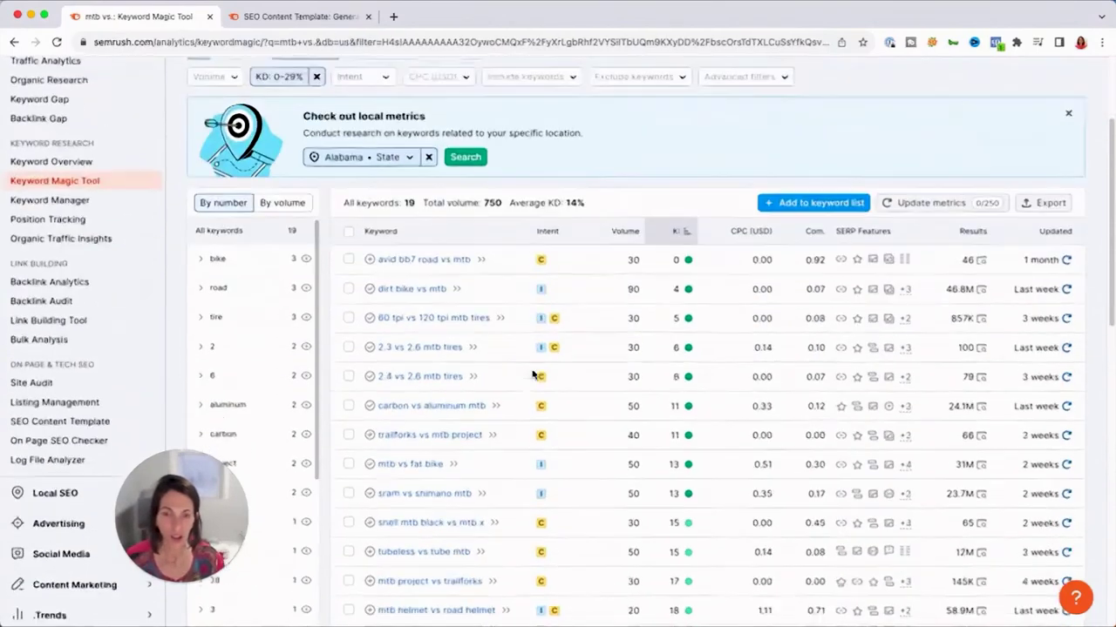
{"action": "scroll", "coordinate": [527, 297], "scroll_direction": "up", "scroll_amount": 5}
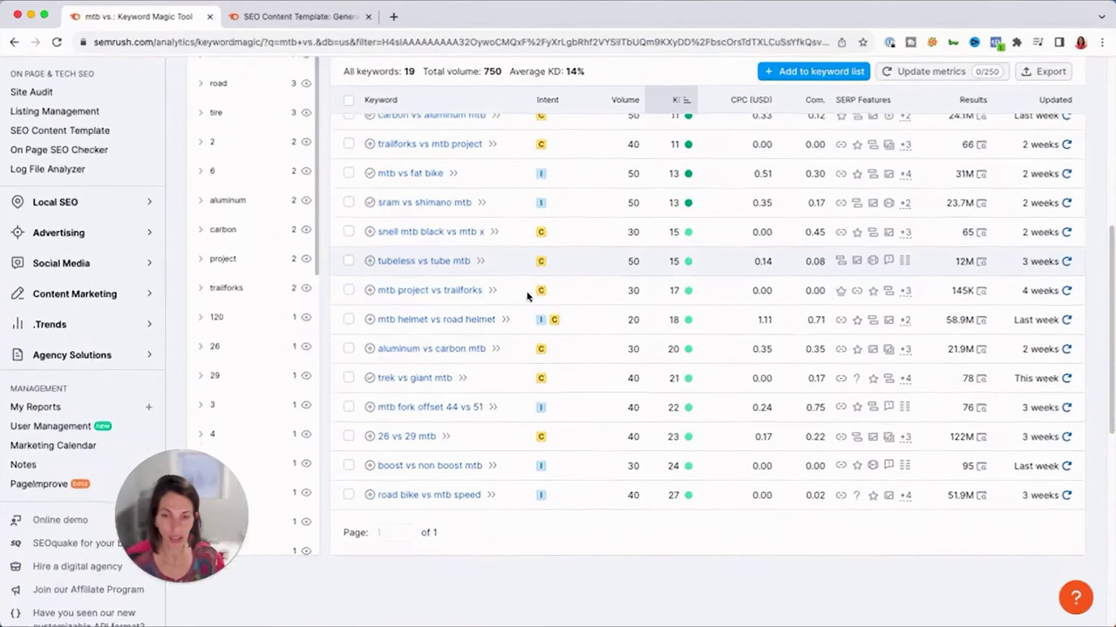
- Change the searched phrase to "mtb under" and review the price-related keywords
{"action": "left_click_drag", "start_coordinate": [213, 101], "coordinate": [258, 100]}
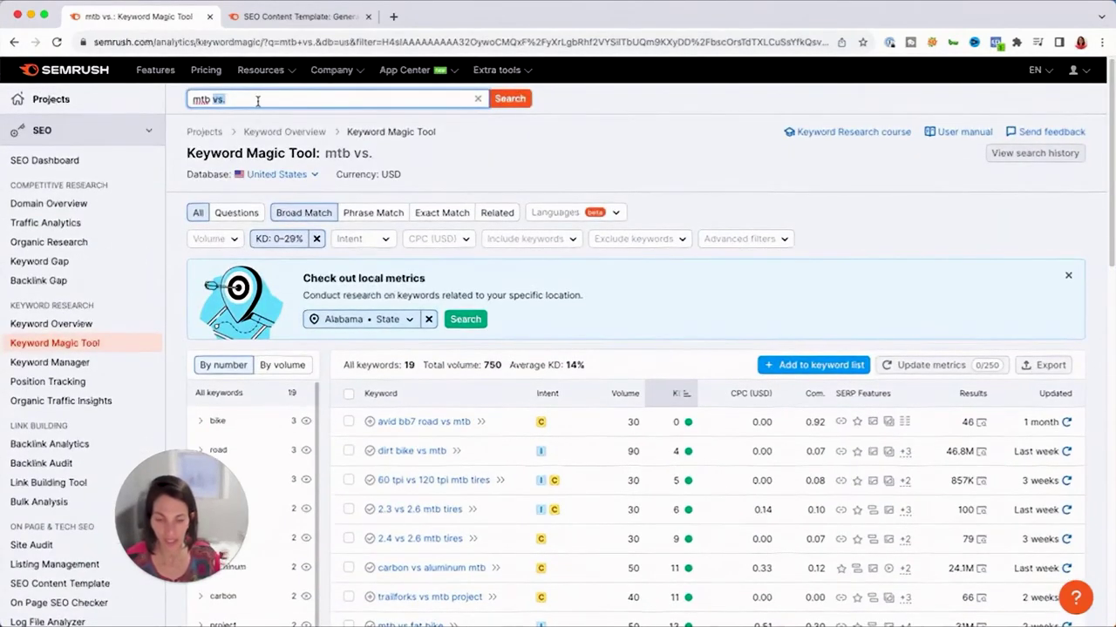
{"action": "key", "text": "BackSpace"}
{"action": "type", "text": "under"}
{"action": "key", "text": "Return"}
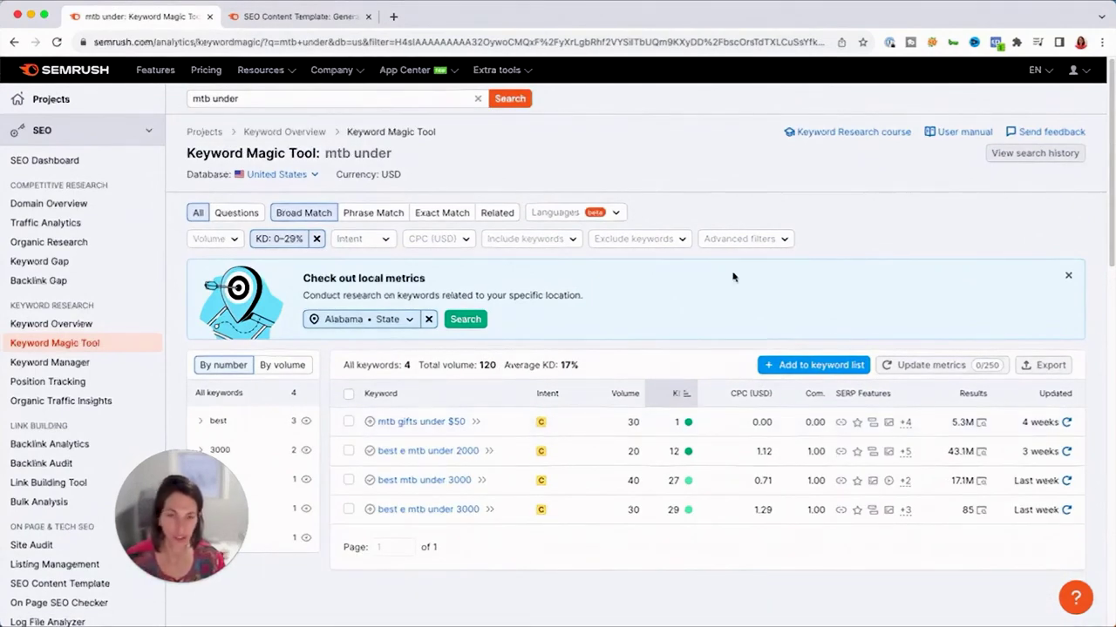
{"action": "scroll", "coordinate": [732, 278], "scroll_direction": "down", "scroll_amount": 1}
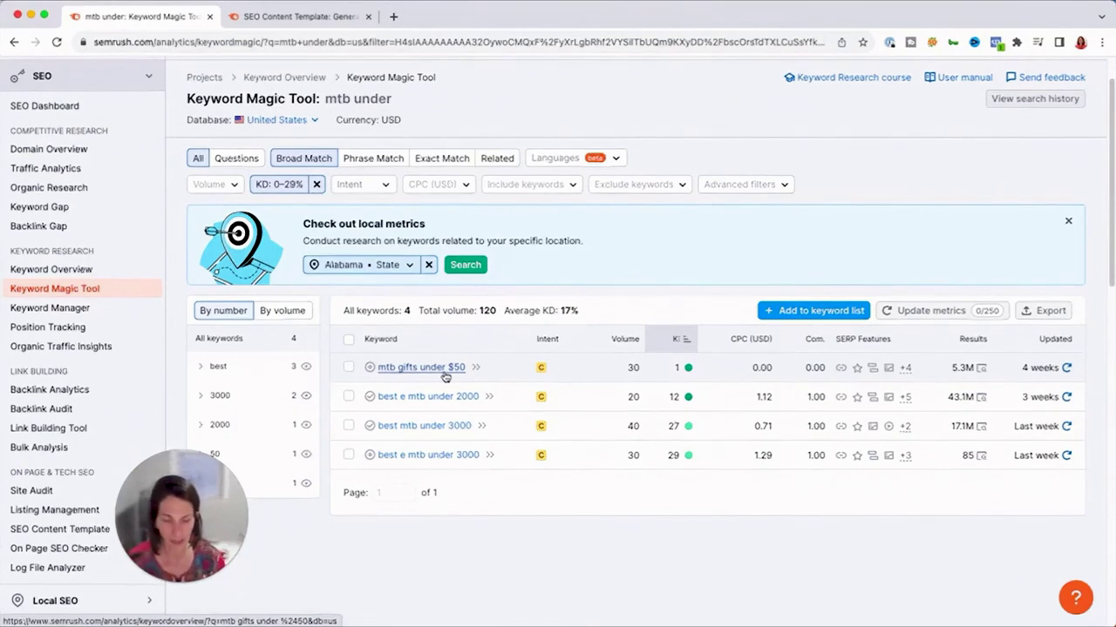
{"action": "scroll", "coordinate": [475, 366], "scroll_direction": "up", "scroll_amount": 1}
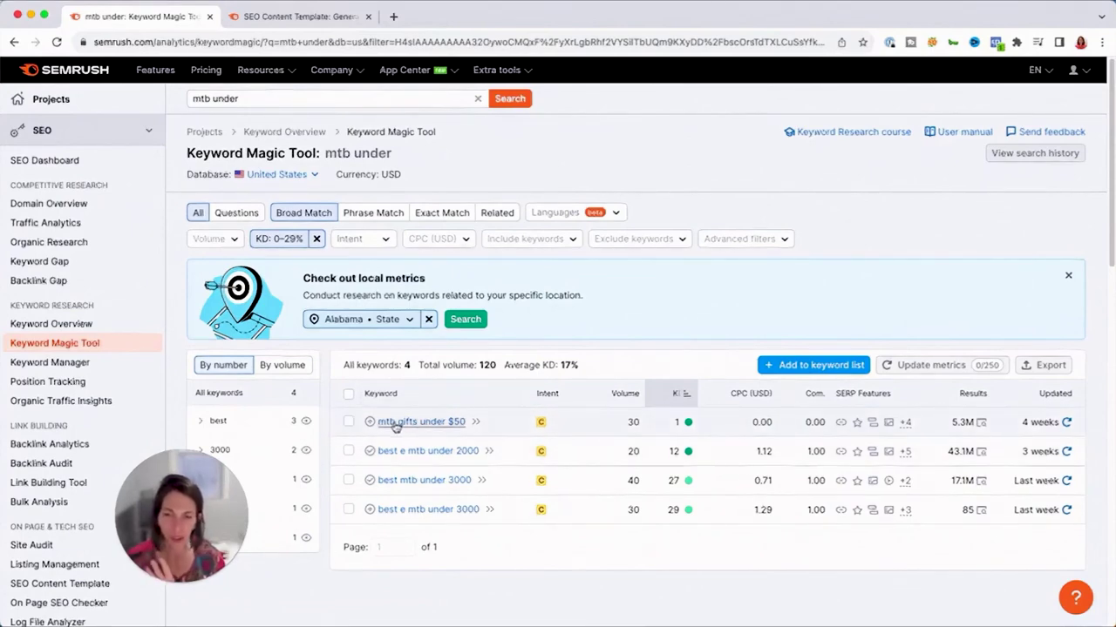
- Replace "under" in the searched phrase to look up "mtb over"
{"action": "double_click", "coordinate": [227, 98]}
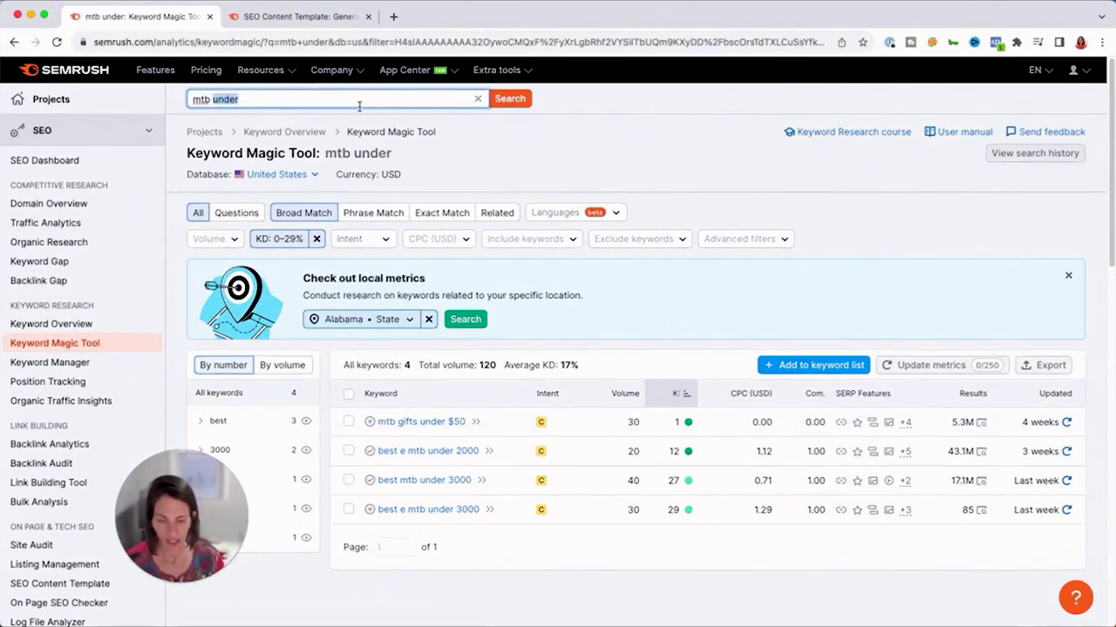
{"action": "type", "text": "o"}
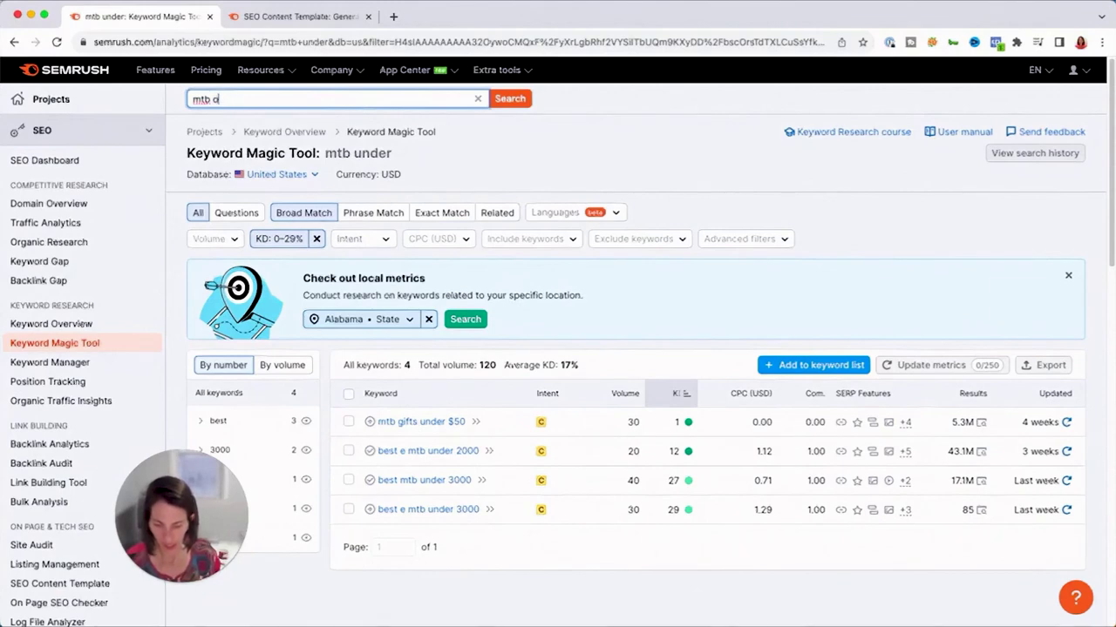
{"action": "key", "text": "Return"}
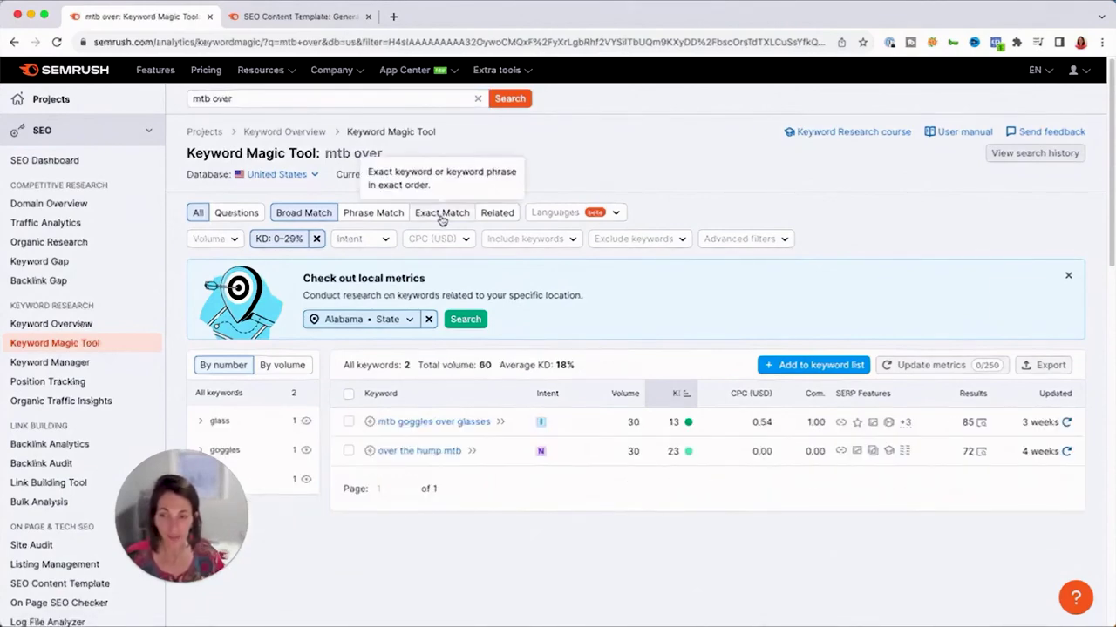
- Search for "mtb easy" by swapping the modifier in the searched phrase
{"action": "double_click", "coordinate": [212, 99]}
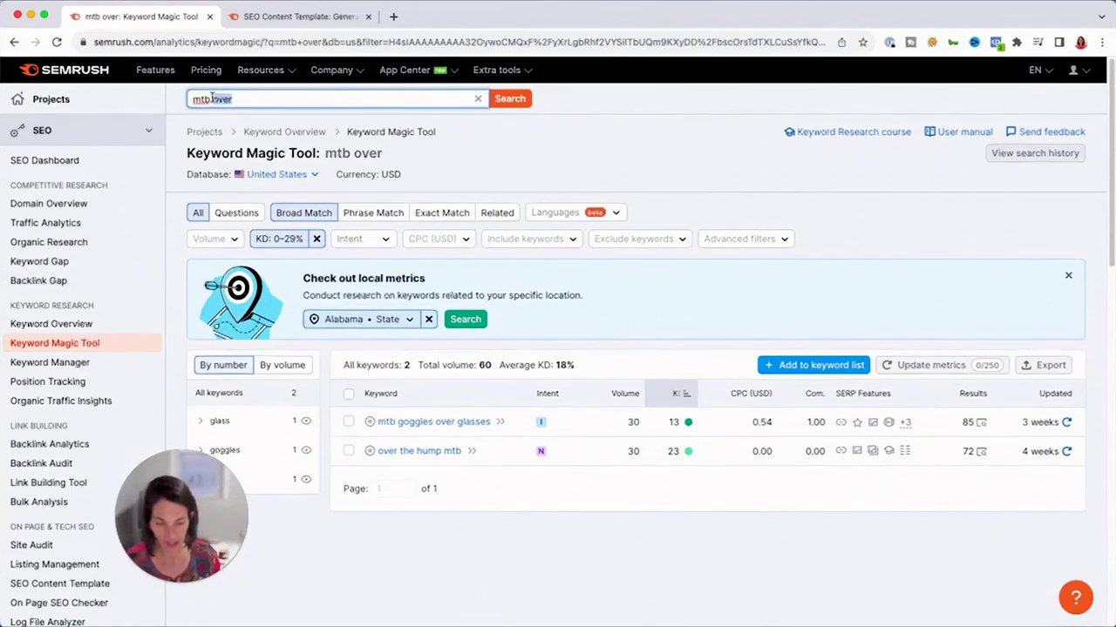
{"action": "type", "text": "easy"}
{"action": "key", "text": "Return"}
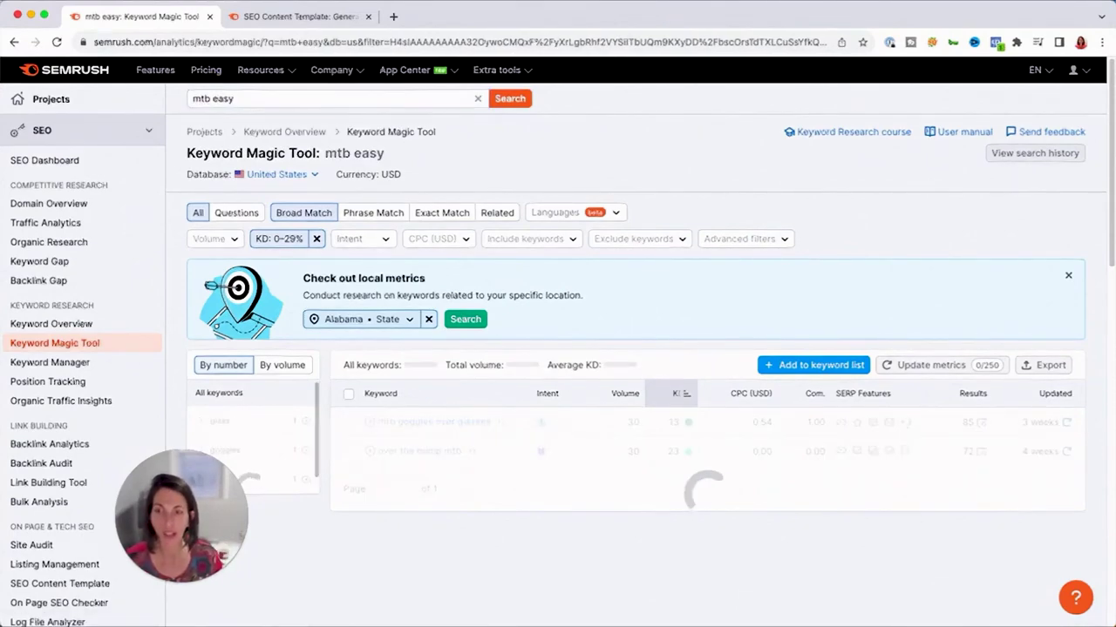
- Swap the modifier for "alternative" and search for "mtb alternative"
{"action": "double_click", "coordinate": [219, 100]}
{"action": "type", "text": "alternative"}
{"action": "key", "text": "Return"}
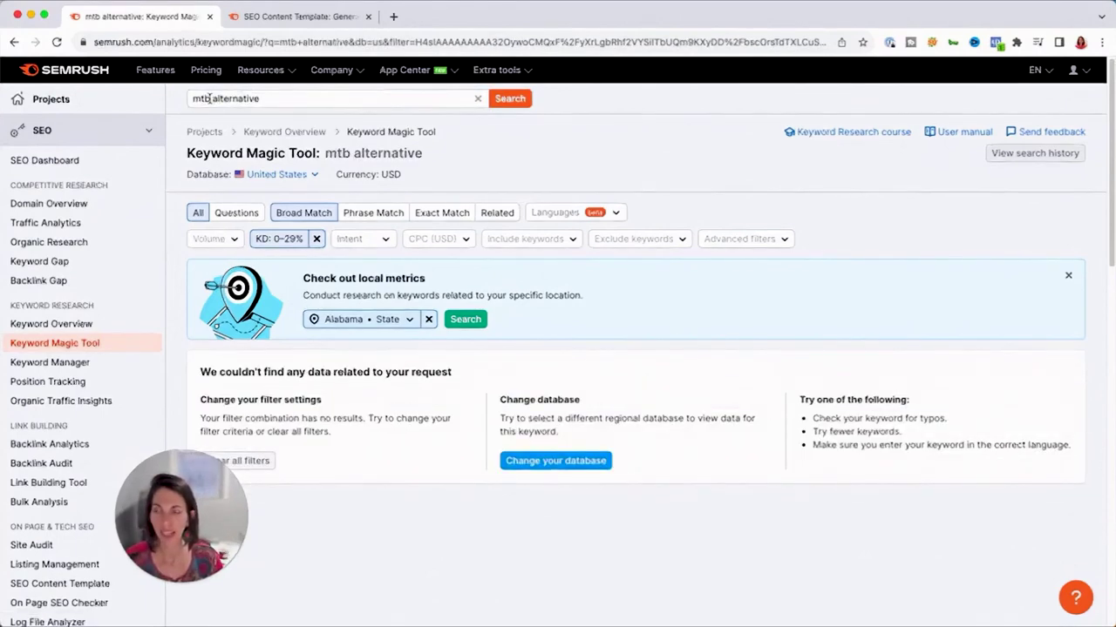
{"action": "left_click_drag", "start_coordinate": [281, 99], "coordinate": [180, 100]}
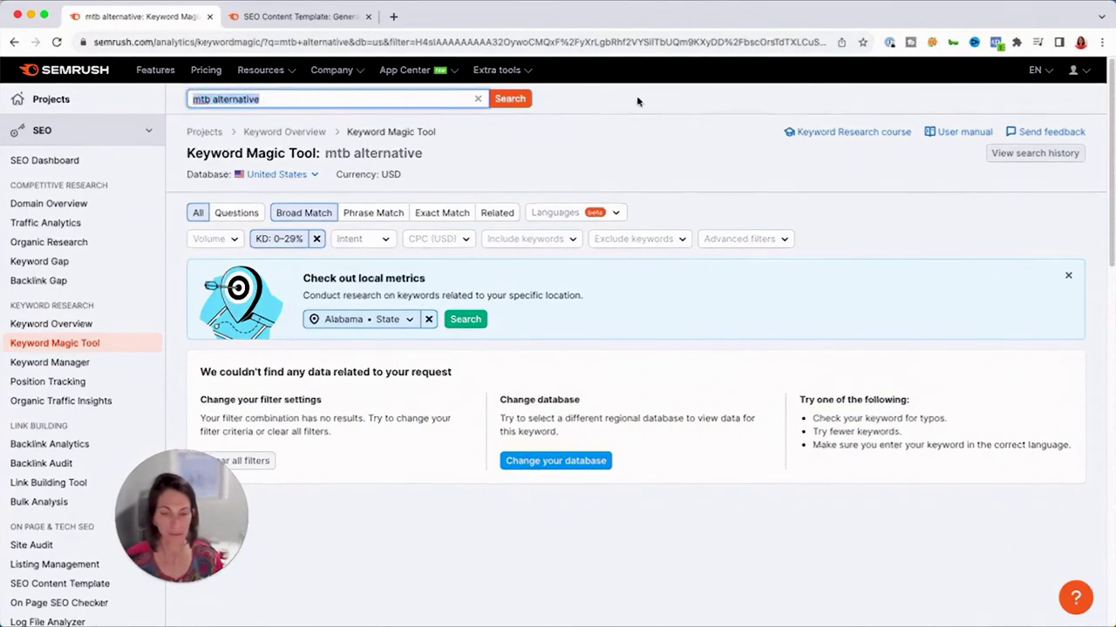
{"action": "type", "text": "hand"}
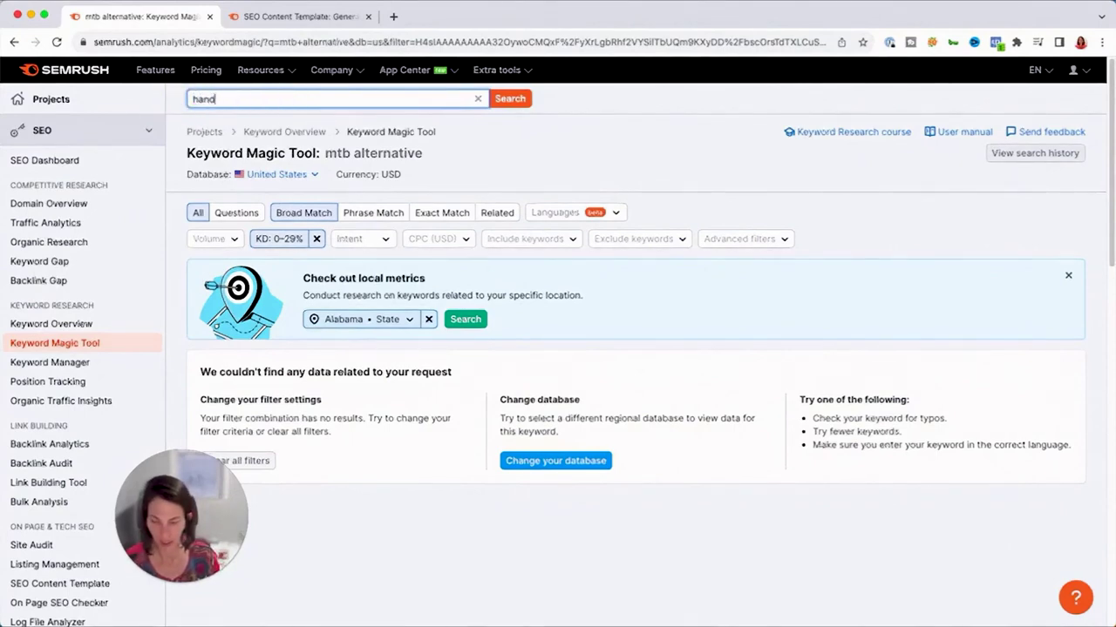
{"action": "type", "text": "p"}
{"action": "key", "text": "BackSpace"}
{"action": "key", "text": "BackSpace"}
{"action": "key", "text": "BackSpace"}
{"action": "key", "text": "BackSpace"}
{"action": "key", "text": "BackSpace"}
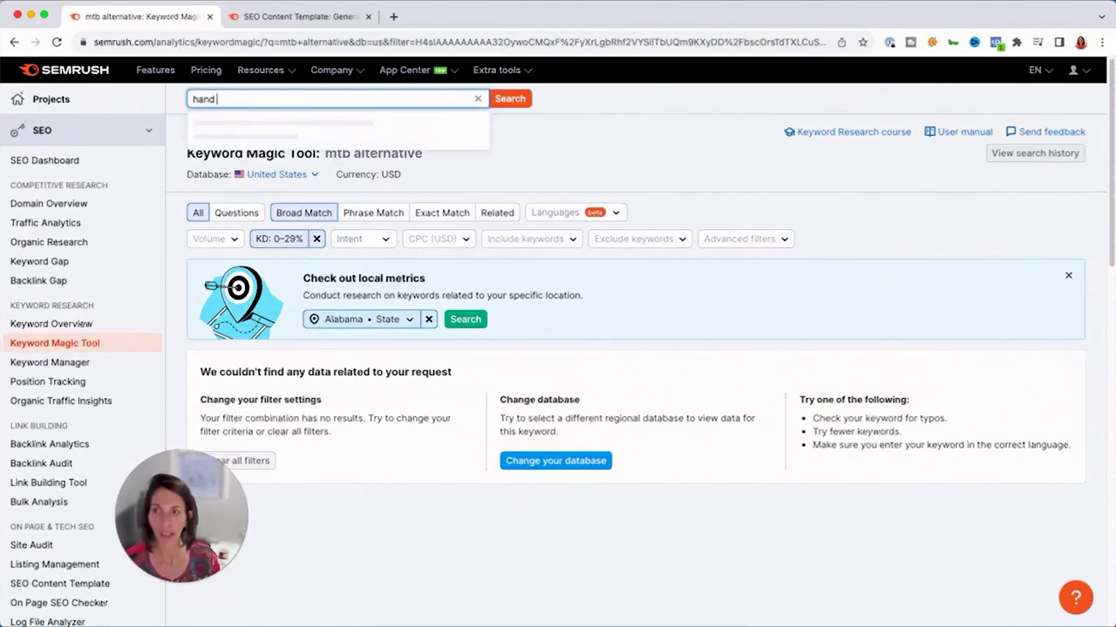
{"action": "type", "text": "ma"}
{"action": "key", "text": "BackSpace"}
{"action": "key", "text": "BackSpace"}
{"action": "key", "text": "BackSpace"}
{"action": "key", "text": "BackSpace"}
{"action": "key", "text": "BackSpace"}
{"action": "key", "text": "BackSpace"}
{"action": "key", "text": "BackSpace"}
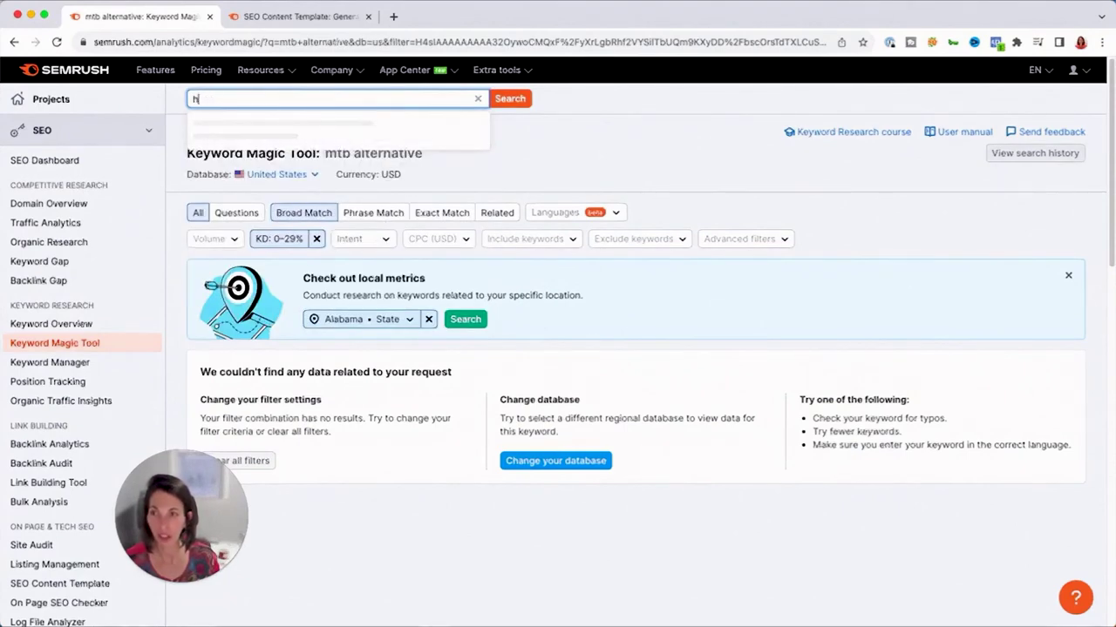
- Search for "natural soap" and sort the keywords by volume from highest to lowest
{"action": "type", "text": "natural sa"}
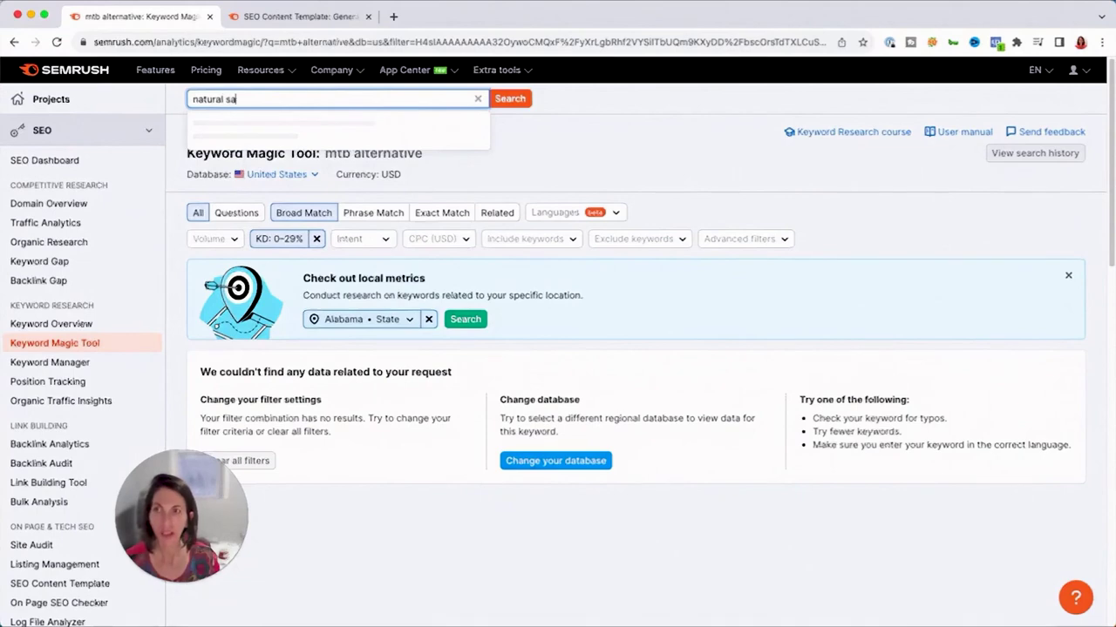
{"action": "key", "text": "Return"}
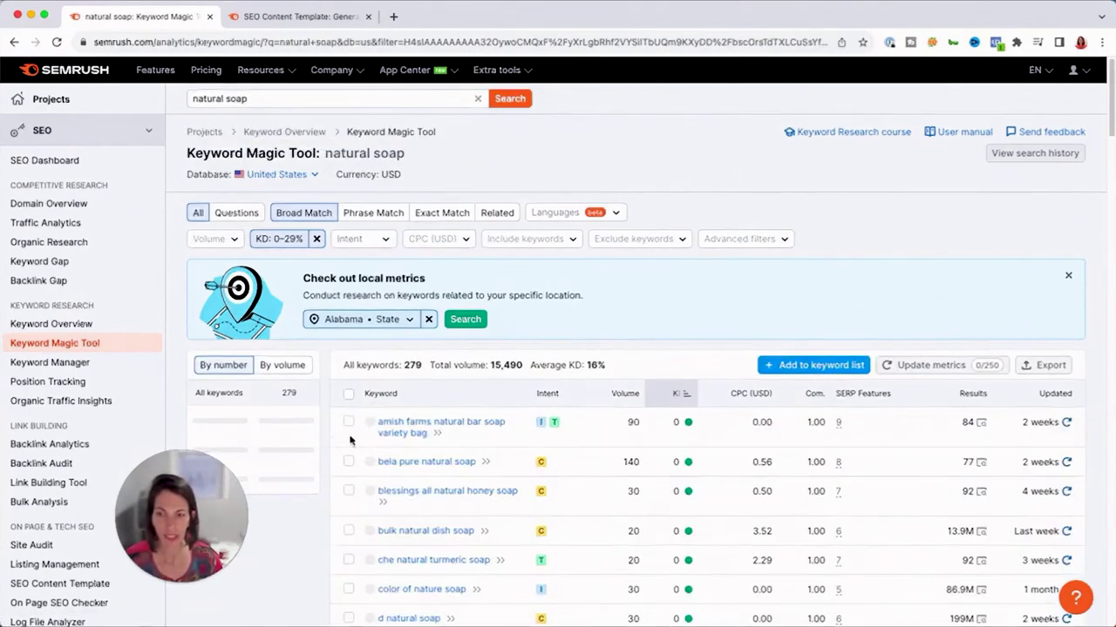
{"action": "left_click", "coordinate": [633, 393]}
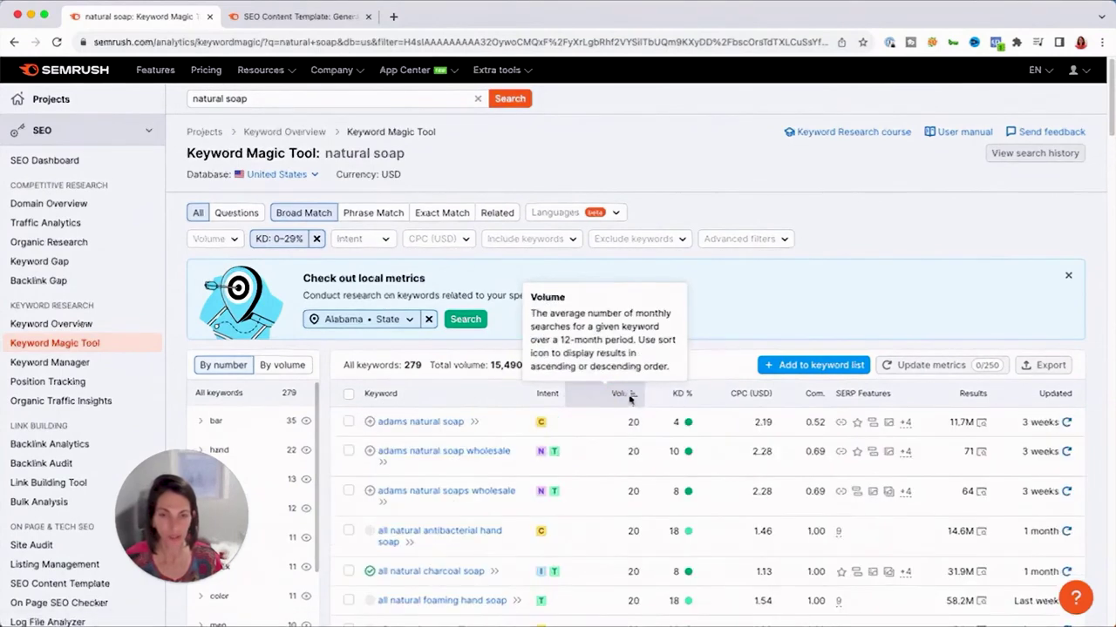
{"action": "left_click", "coordinate": [612, 395]}
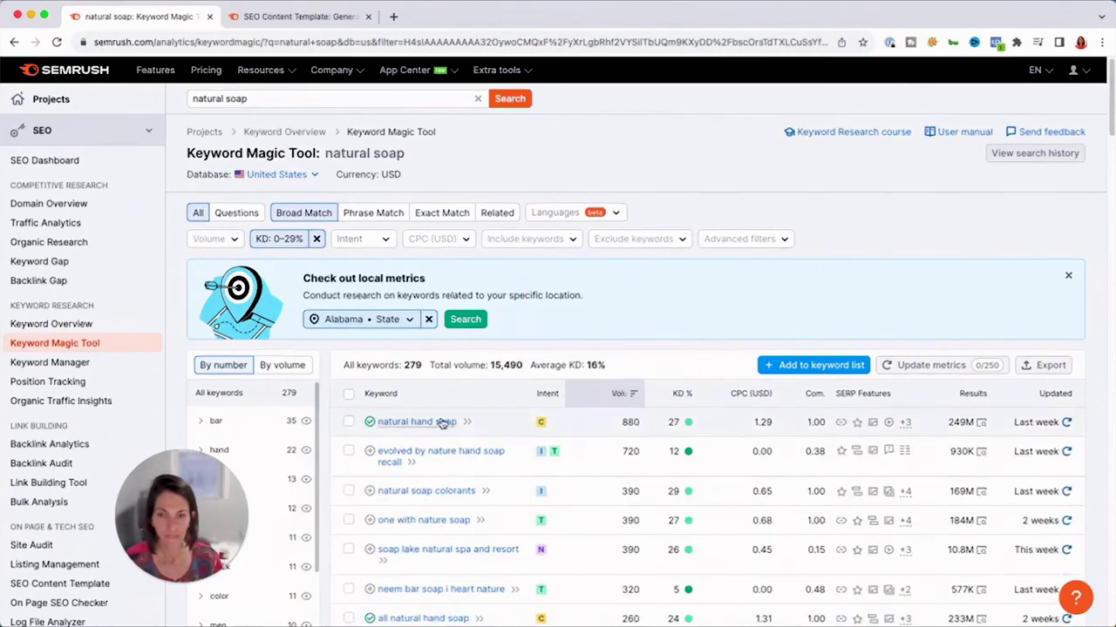
- Extend the searched phrase to "natural soap alternative" and run the search
{"action": "left_click", "coordinate": [304, 99]}
{"action": "type", "text": "alter"}
{"action": "key", "text": "BackSpace"}
{"action": "key", "text": "BackSpace"}
{"action": "type", "text": "ternative"}
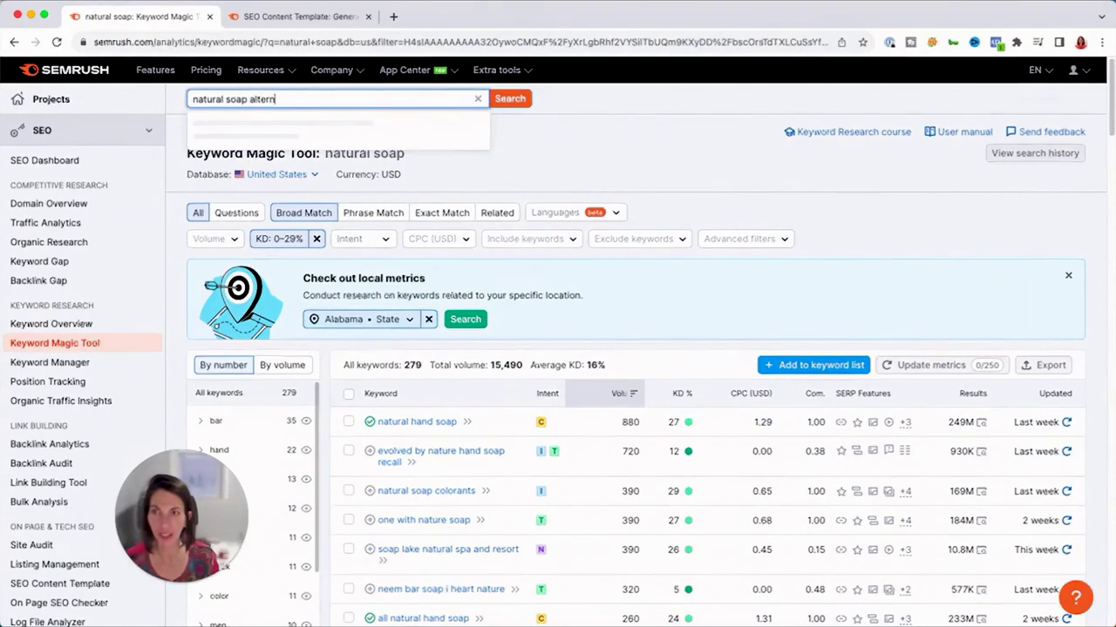
{"action": "key", "text": "Return"}
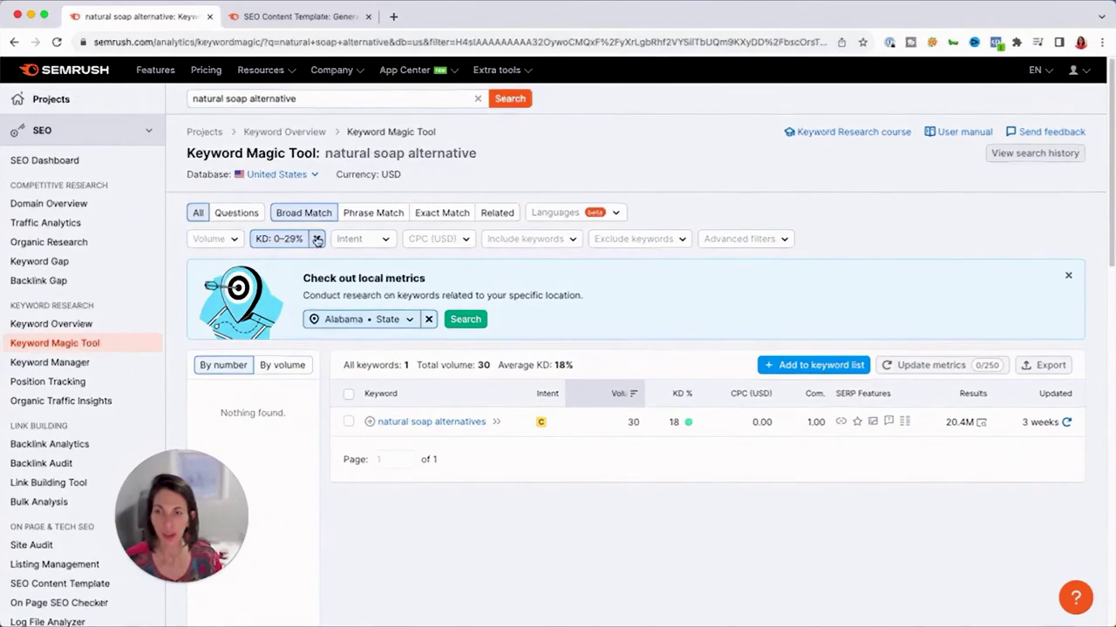
- Remove the keyword difficulty filter and look through the full list of natural soap alternative keywords
{"action": "left_click", "coordinate": [316, 239]}
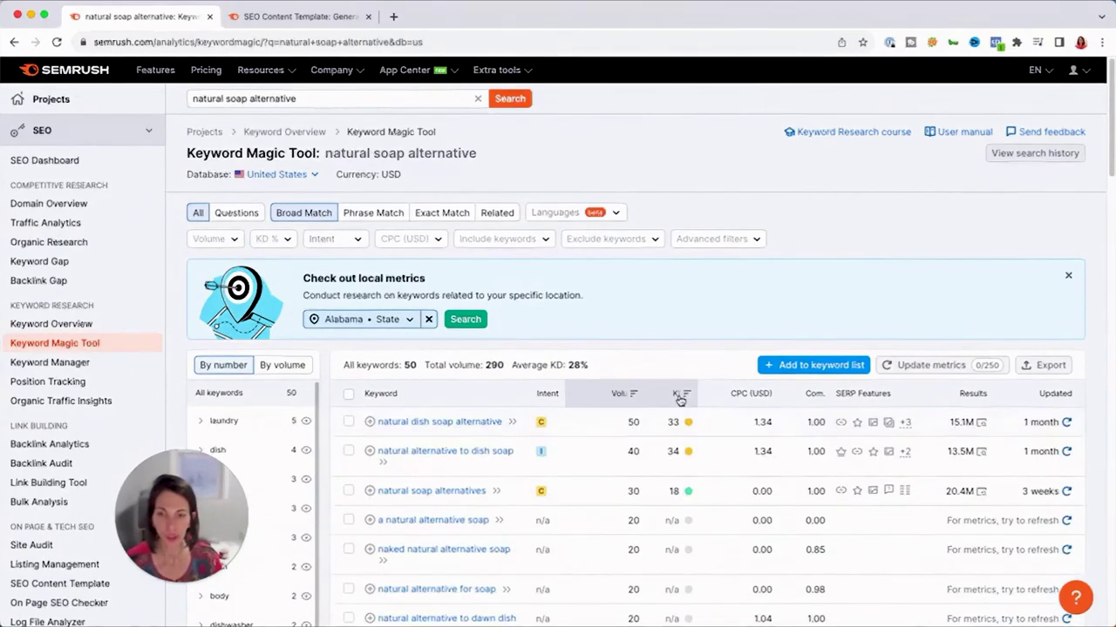
{"action": "scroll", "coordinate": [677, 398], "scroll_direction": "down", "scroll_amount": 6}
{"action": "scroll", "coordinate": [679, 400], "scroll_direction": "up", "scroll_amount": 4}
{"action": "scroll", "coordinate": [679, 400], "scroll_direction": "up", "scroll_amount": 2}
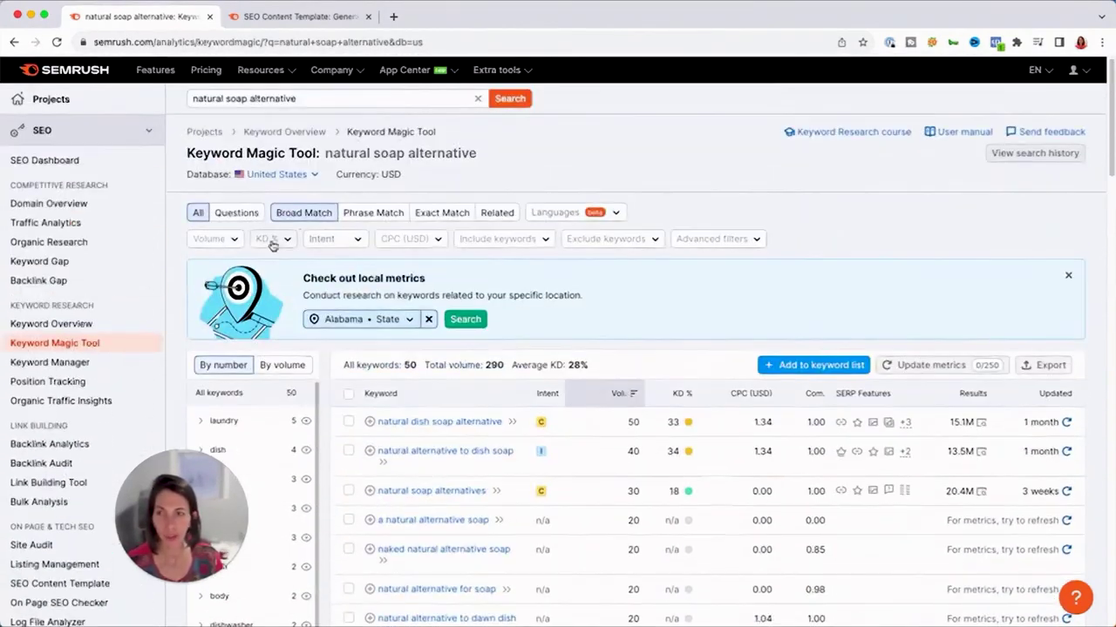
- Apply a custom keyword difficulty range of 0 to 29 to the natural soap alternative keywords
{"action": "left_click", "coordinate": [271, 240]}
{"action": "left_click", "coordinate": [284, 421]}
{"action": "type", "text": "0"}
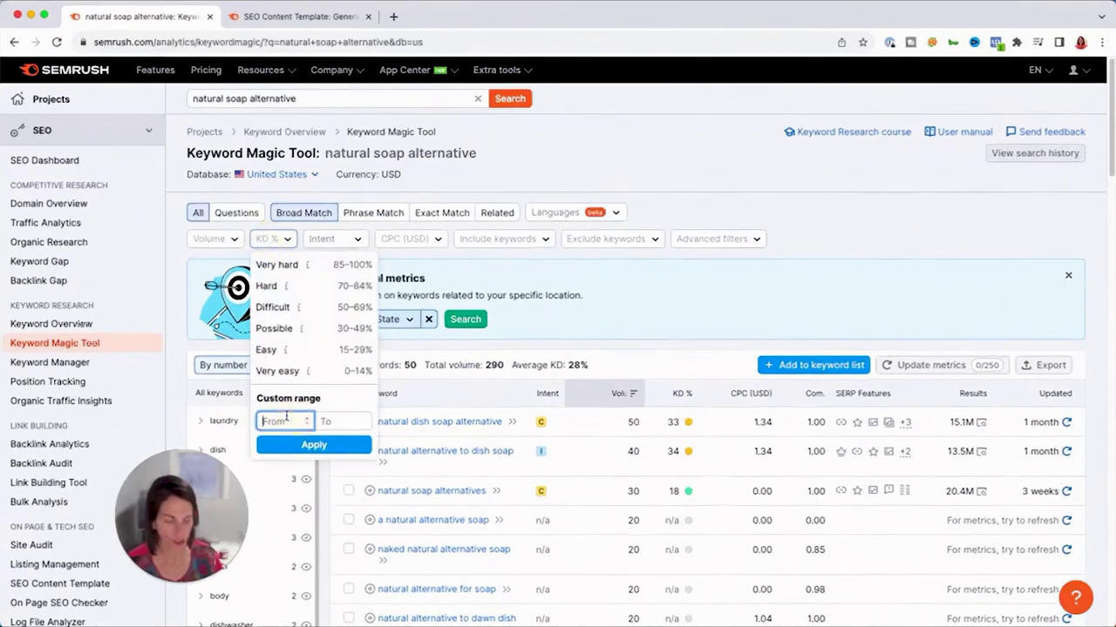
{"action": "left_click", "coordinate": [359, 422]}
{"action": "type", "text": "1"}
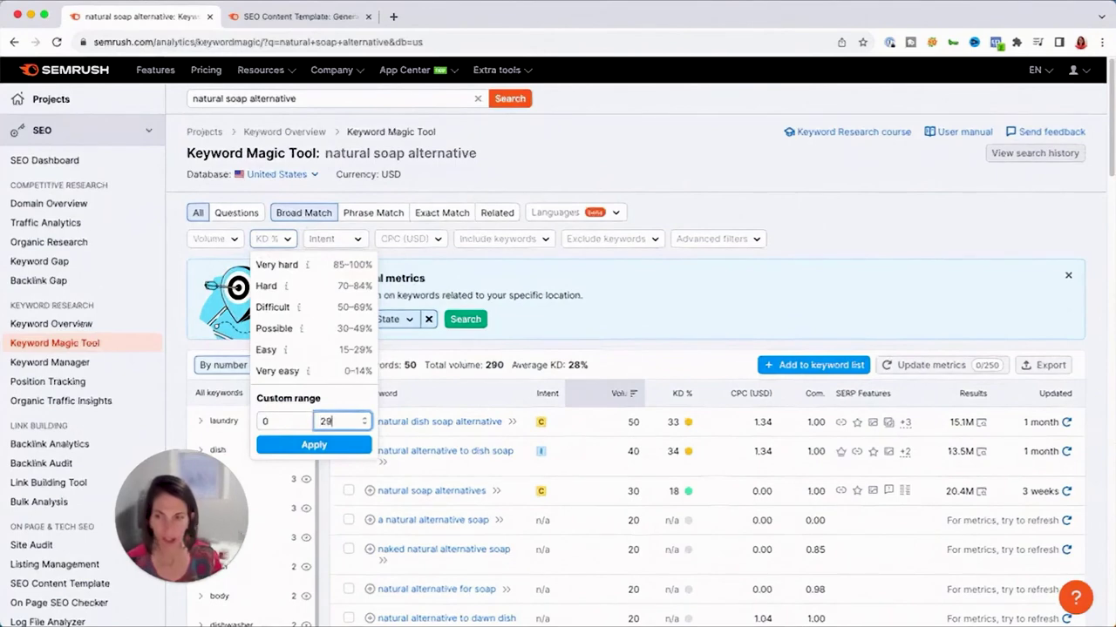
{"action": "left_click", "coordinate": [318, 447]}
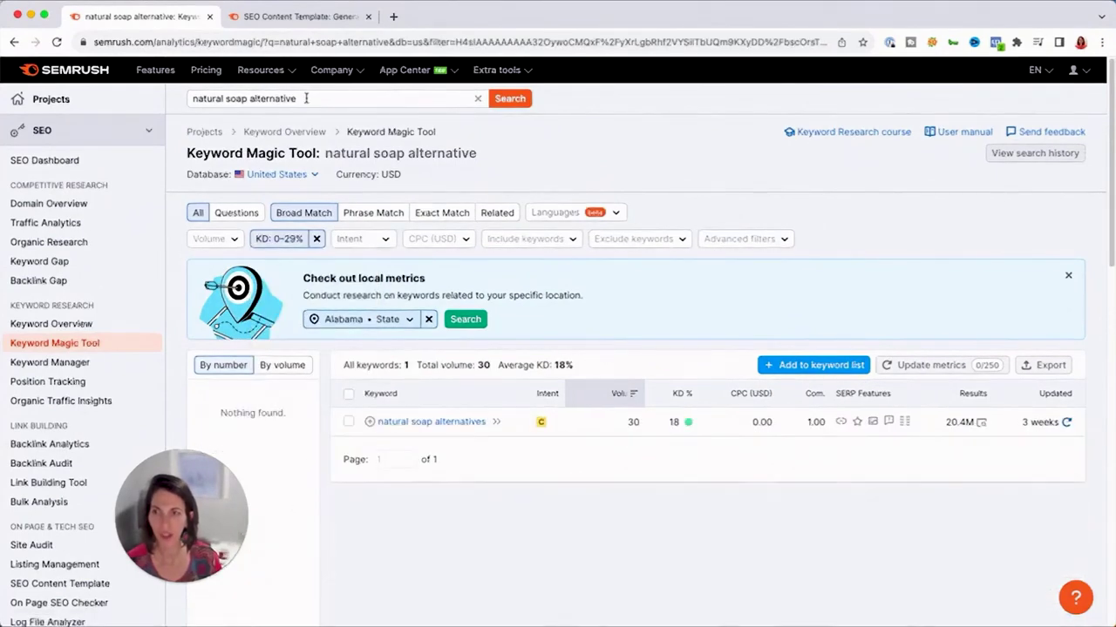
- Replace the searched phrase with "natural cosmetics alternative" and run the search
{"action": "left_click_drag", "start_coordinate": [307, 98], "coordinate": [205, 90]}
{"action": "type", "text": "natu"}
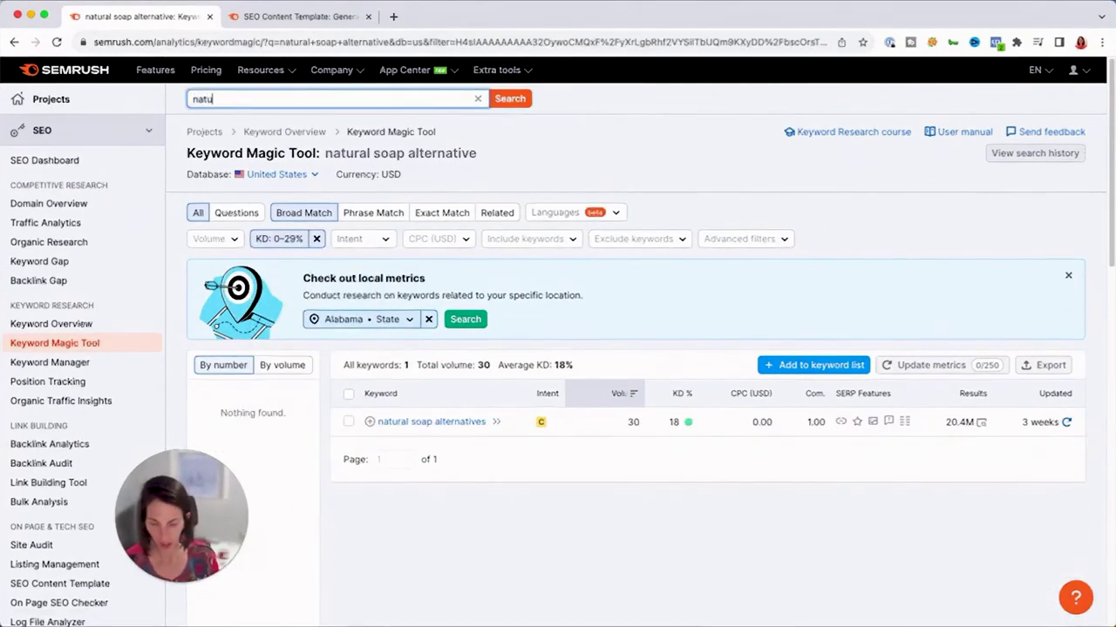
{"action": "type", "text": "ral cosmetics alternati"}
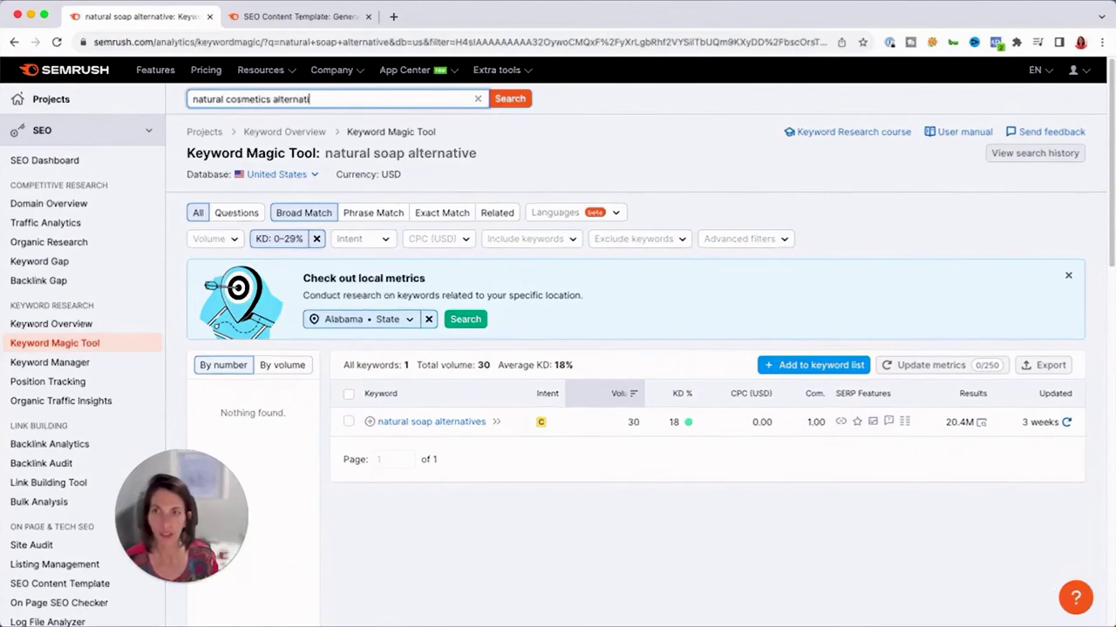
{"action": "type", "text": "ve"}
{"action": "key", "text": "Return"}
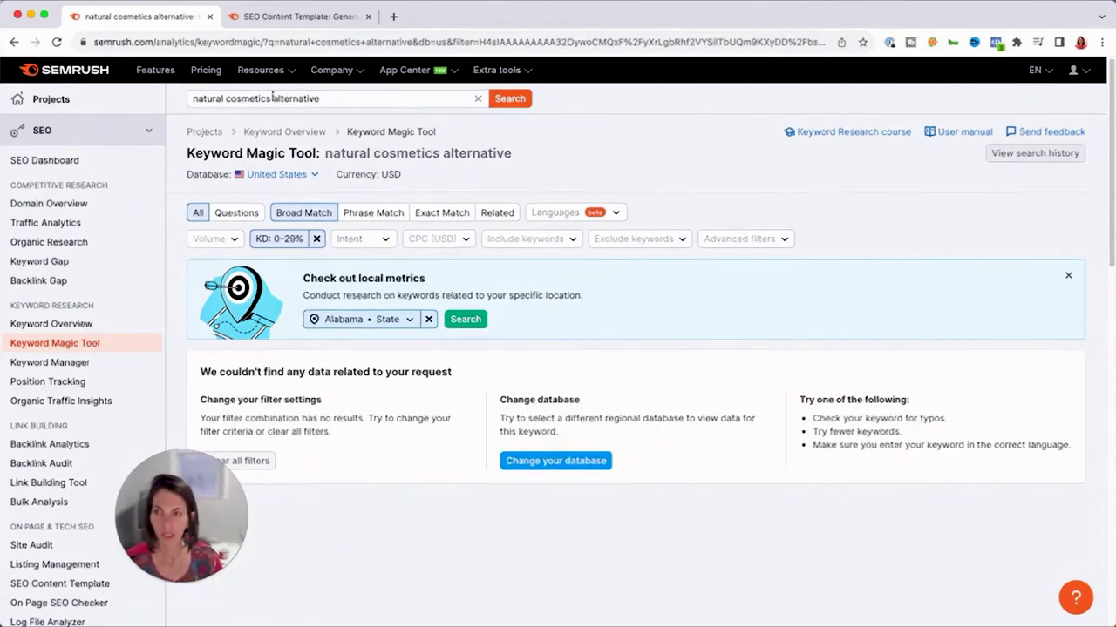
- Broaden the search to "natural cosmetics" by removing "alternative", and review the low-difficulty keywords
{"action": "left_click_drag", "start_coordinate": [273, 98], "coordinate": [329, 98]}
{"action": "key", "text": "BackSpace"}
{"action": "key", "text": "Return"}
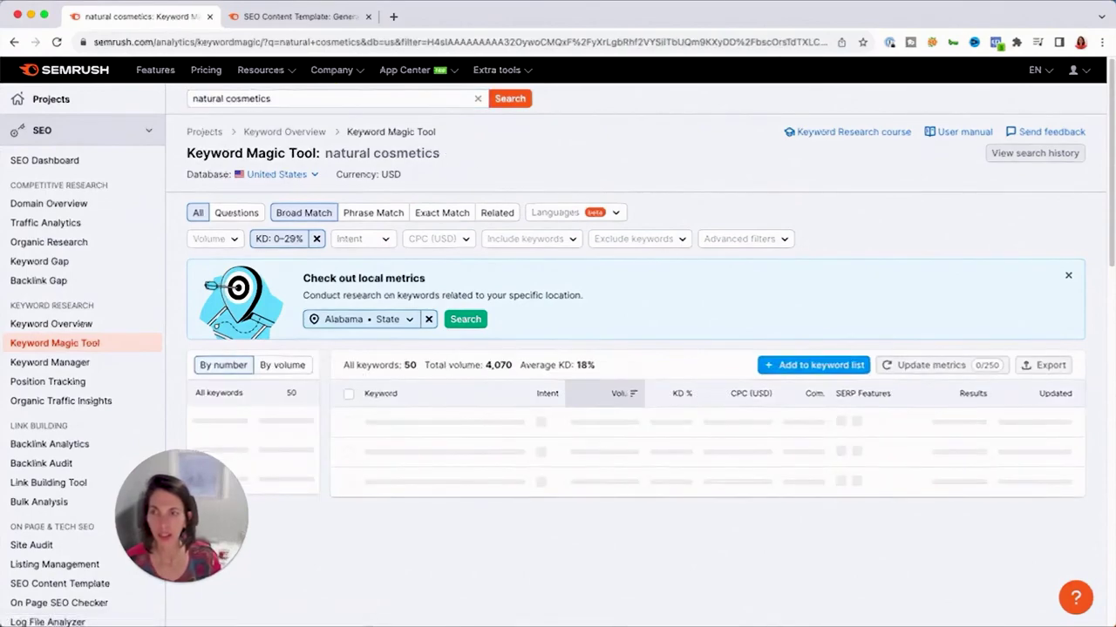
{"action": "scroll", "coordinate": [693, 425], "scroll_direction": "down", "scroll_amount": 3}
{"action": "scroll", "coordinate": [692, 425], "scroll_direction": "up", "scroll_amount": 3}
- Remove the keyword difficulty filter and search for "natural cosmetics vs"
{"action": "left_click", "coordinate": [317, 238]}
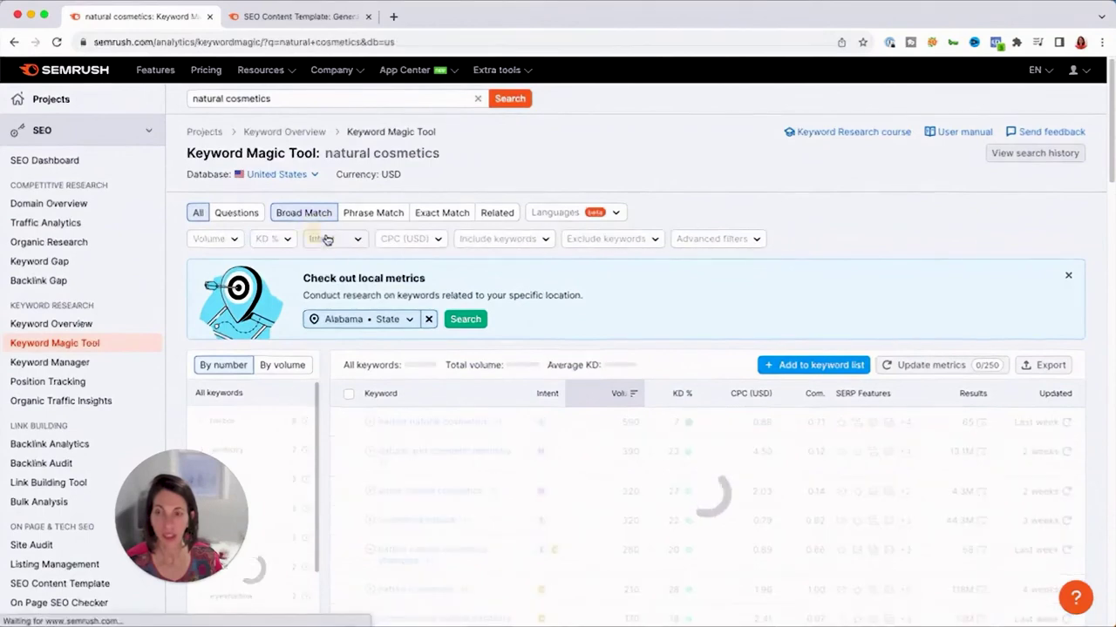
{"action": "left_click", "coordinate": [305, 99]}
{"action": "key", "text": "Return"}
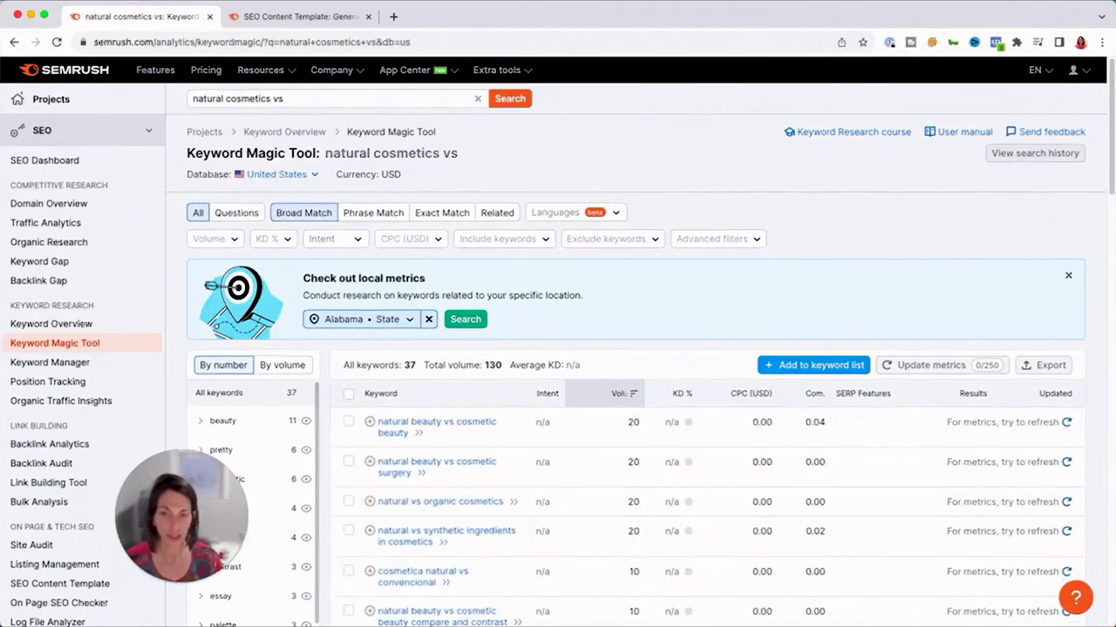
- Search for "natural cosmetics under" and for "natural cosmetics over"
{"action": "left_click_drag", "start_coordinate": [271, 101], "coordinate": [299, 99]}
{"action": "type", "text": "under"}
{"action": "key", "text": "Return"}
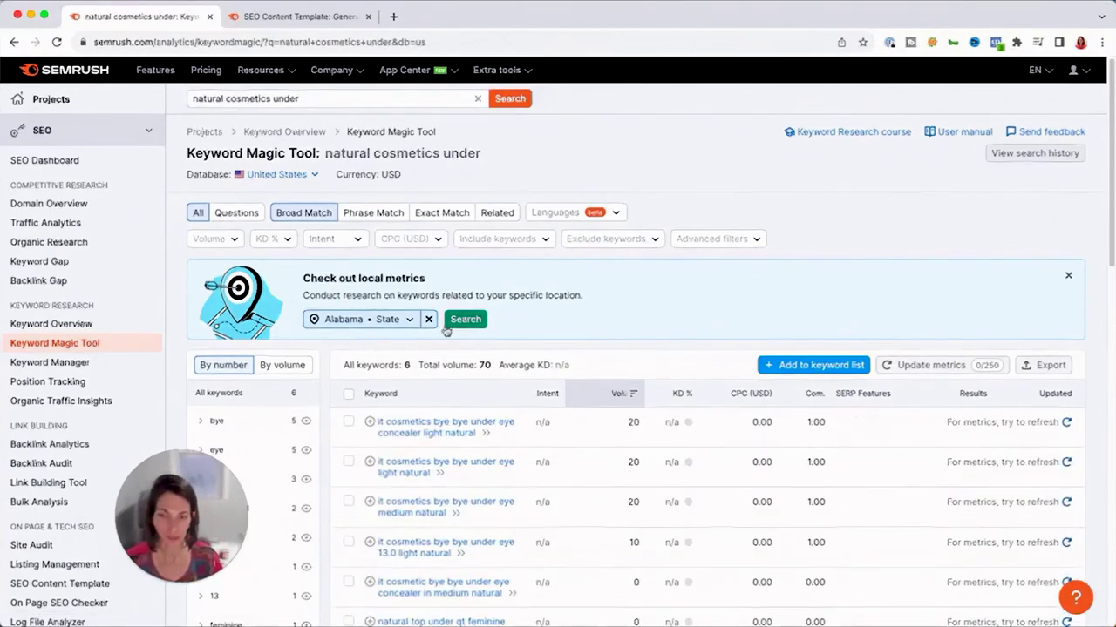
{"action": "left_click_drag", "start_coordinate": [273, 98], "coordinate": [299, 98]}
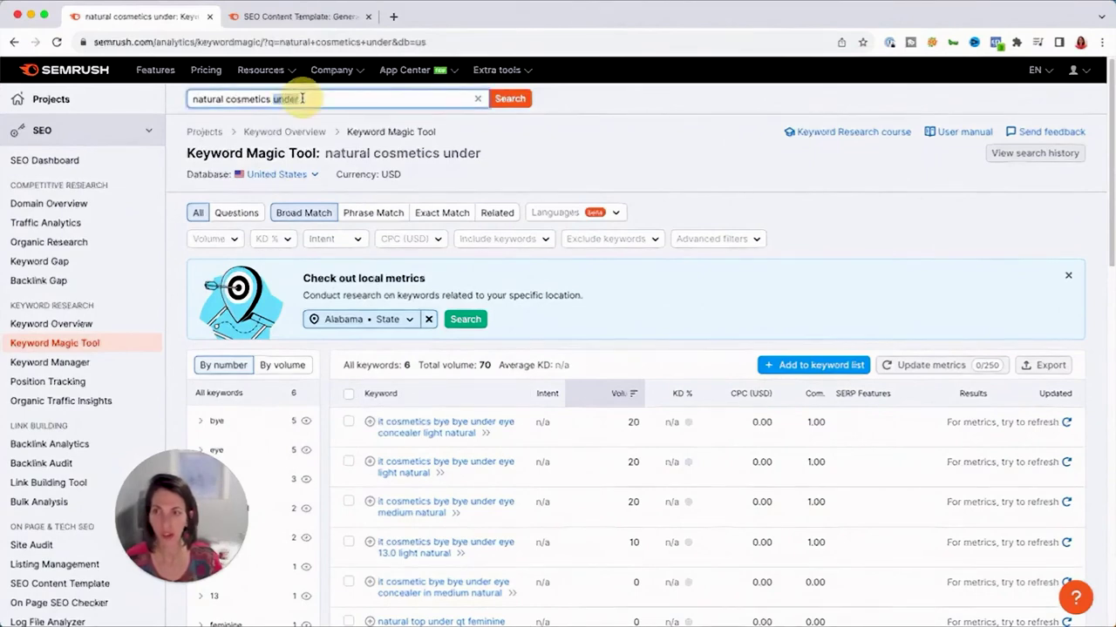
{"action": "type", "text": "over"}
{"action": "key", "text": "Return"}
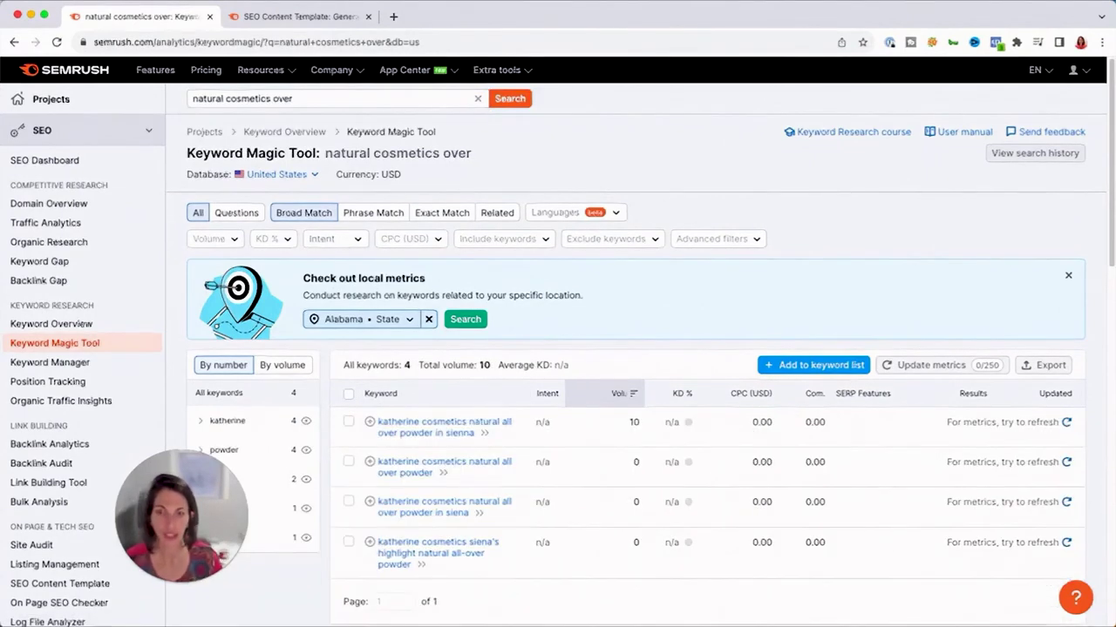
- Replace the searched phrase with "female fashion" and look through the resulting keywords and their difficulty
{"action": "left_click_drag", "start_coordinate": [306, 99], "coordinate": [179, 99]}
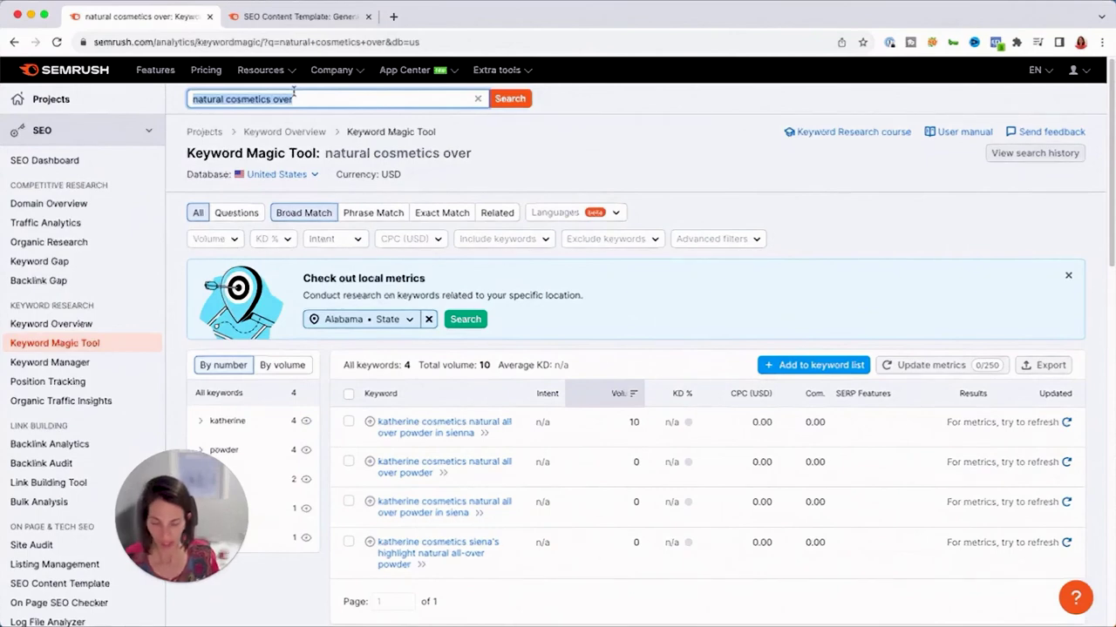
{"action": "type", "text": "female fashion"}
{"action": "key", "text": "Return"}
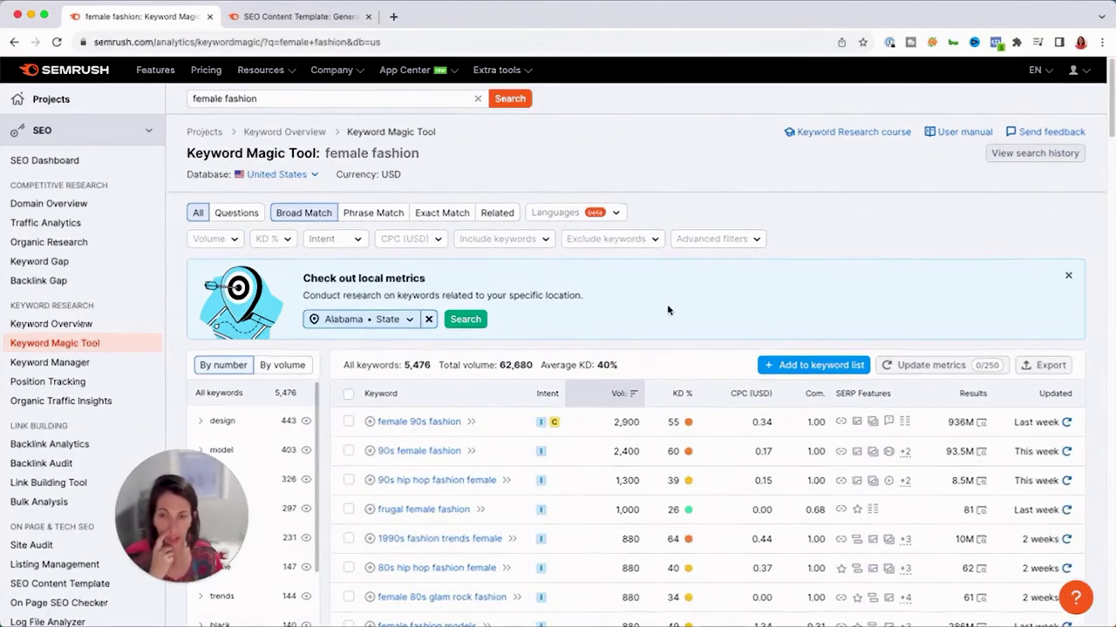
{"action": "scroll", "coordinate": [669, 310], "scroll_direction": "down", "scroll_amount": 1}
{"action": "scroll", "coordinate": [668, 309], "scroll_direction": "down", "scroll_amount": 3}
{"action": "scroll", "coordinate": [668, 309], "scroll_direction": "up", "scroll_amount": 5}
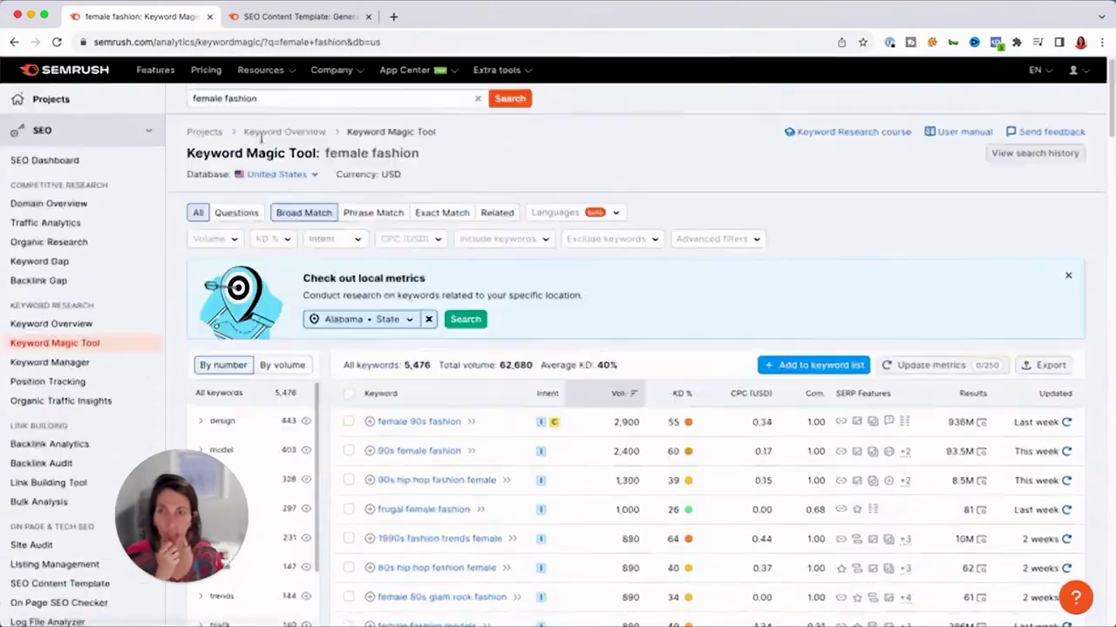
- Try to search for "female fashion" with the modifier "under" added
{"action": "left_click", "coordinate": [284, 99]}
{"action": "type", "text": "un"}
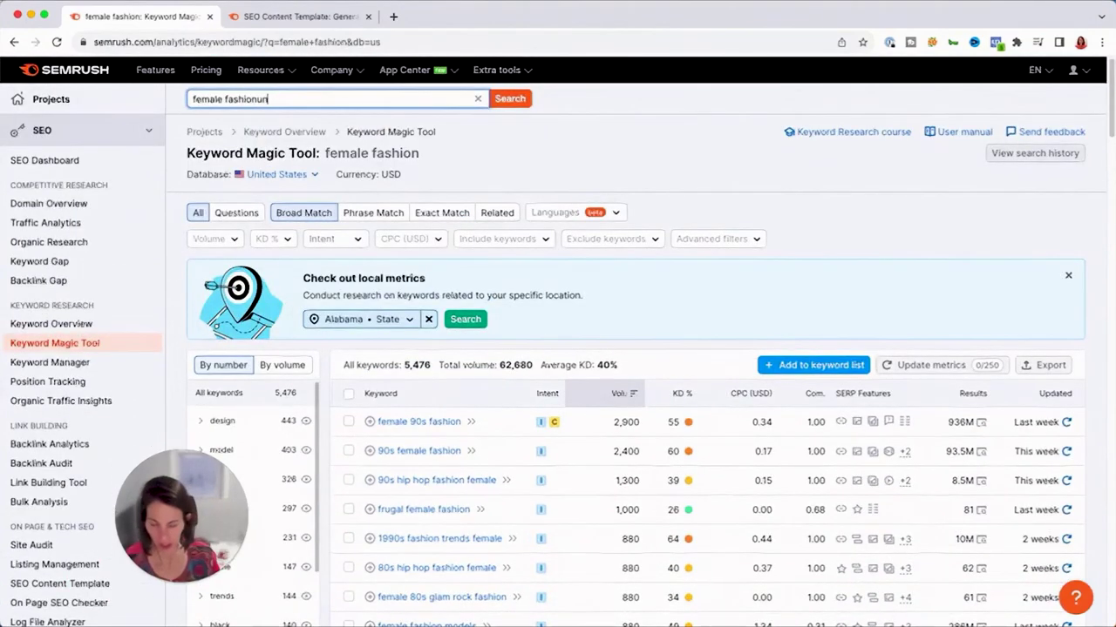
{"action": "type", "text": "der"}
{"action": "key", "text": "Return"}
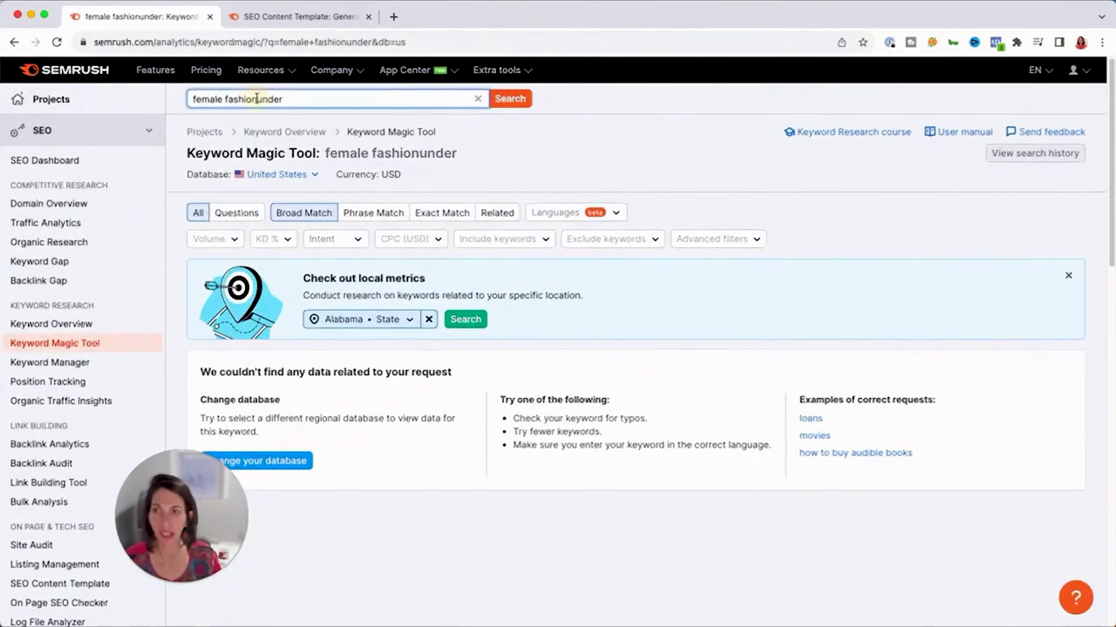
- Search for "red handbag" and examine the volume and difficulty of the "red designer handbags" keyword
{"action": "left_click_drag", "start_coordinate": [299, 98], "coordinate": [144, 95]}
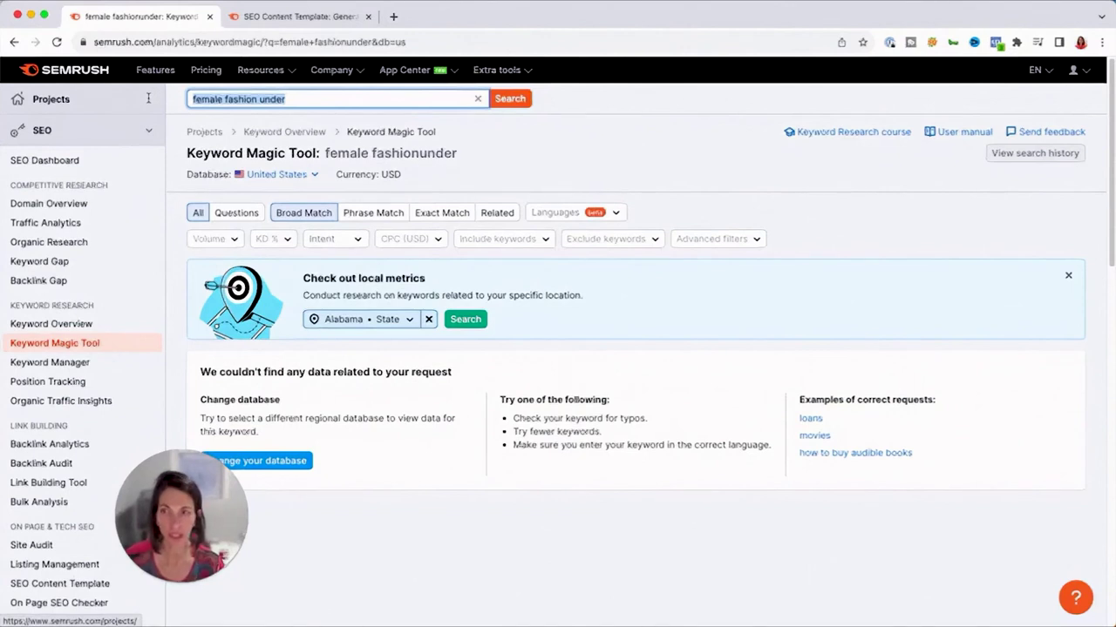
{"action": "type", "text": "red hand"}
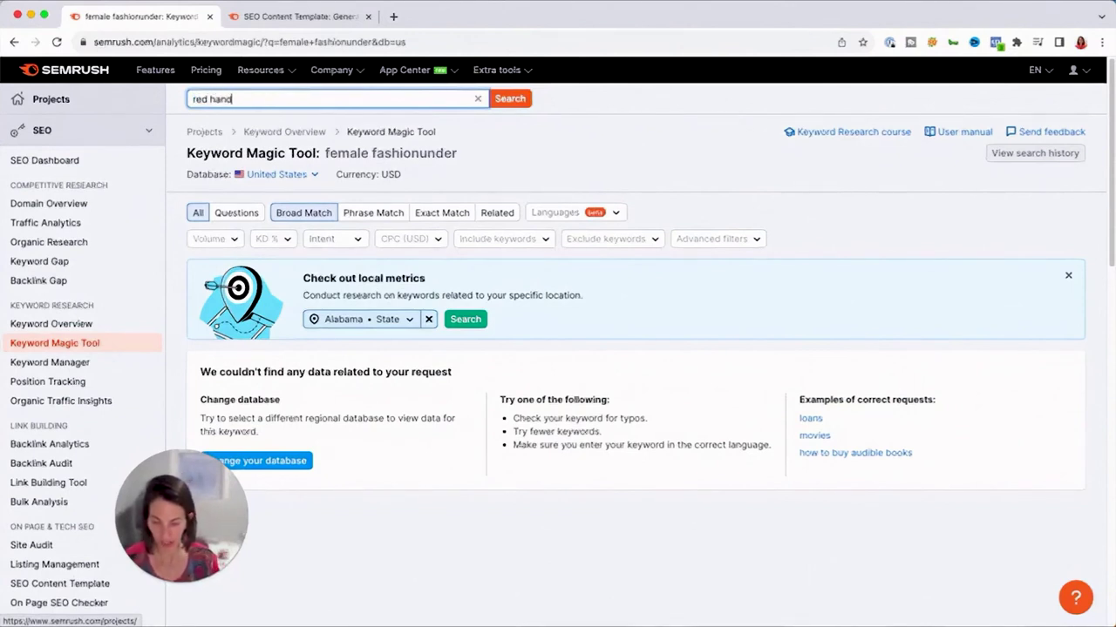
{"action": "type", "text": "bag"}
{"action": "key", "text": "Return"}
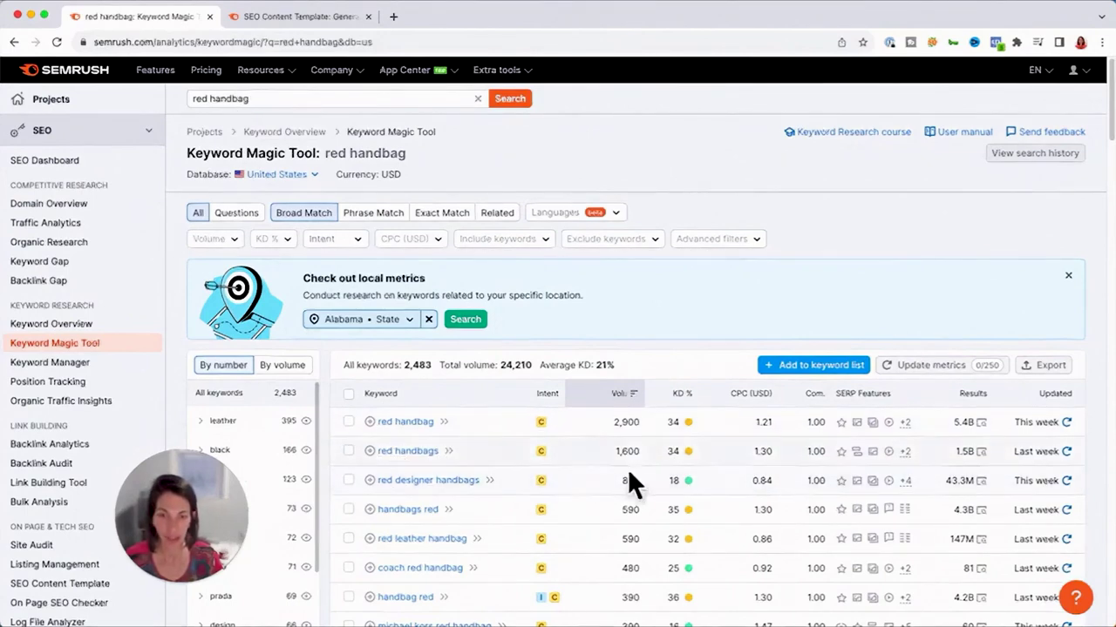
{"action": "left_click", "coordinate": [348, 484]}
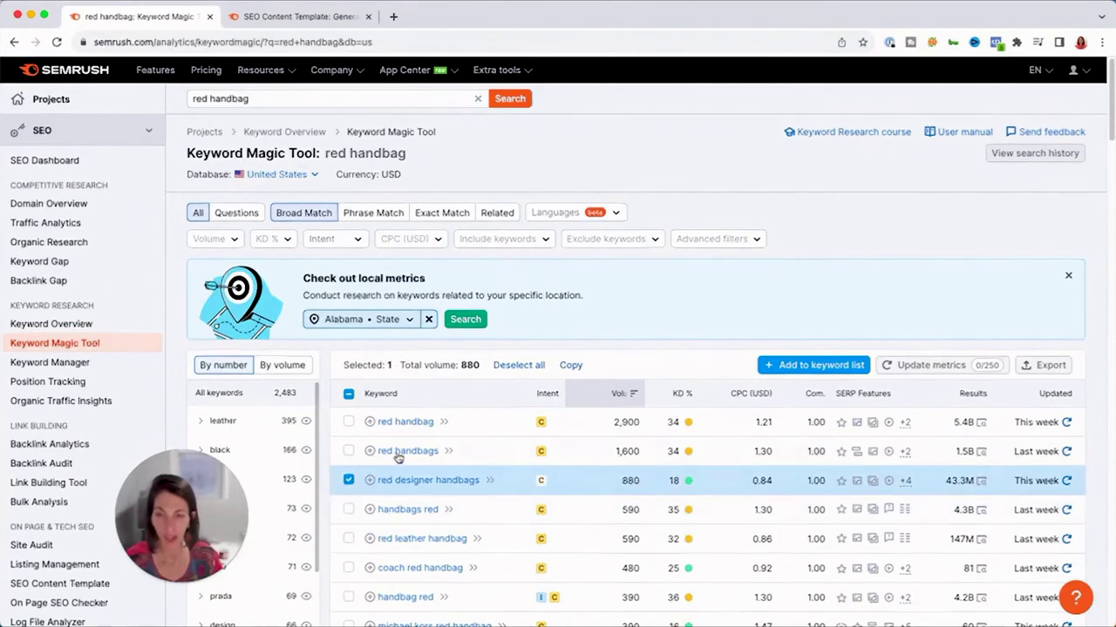
{"action": "left_click", "coordinate": [348, 482]}
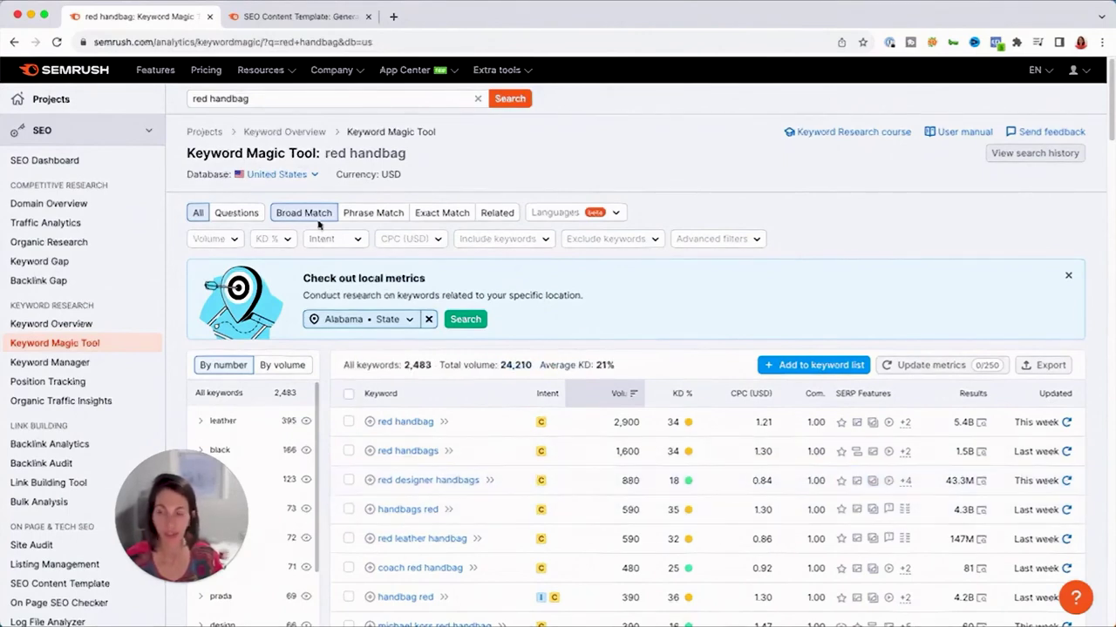
- Search for "red handbag vs" and for "red handbag under"
{"action": "left_click", "coordinate": [268, 102]}
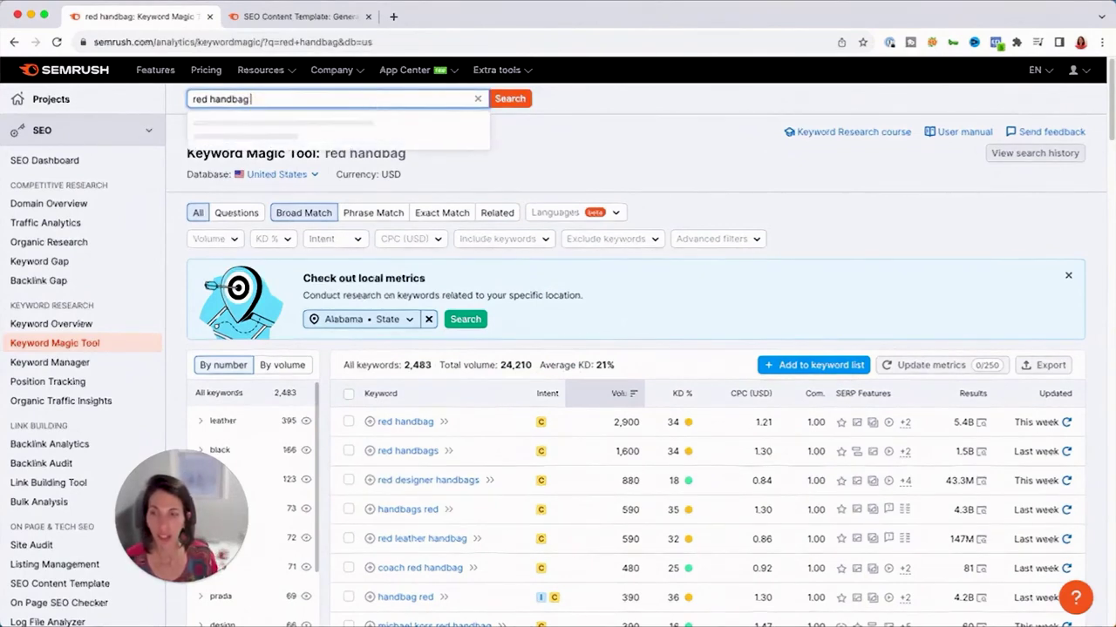
{"action": "type", "text": "vs"}
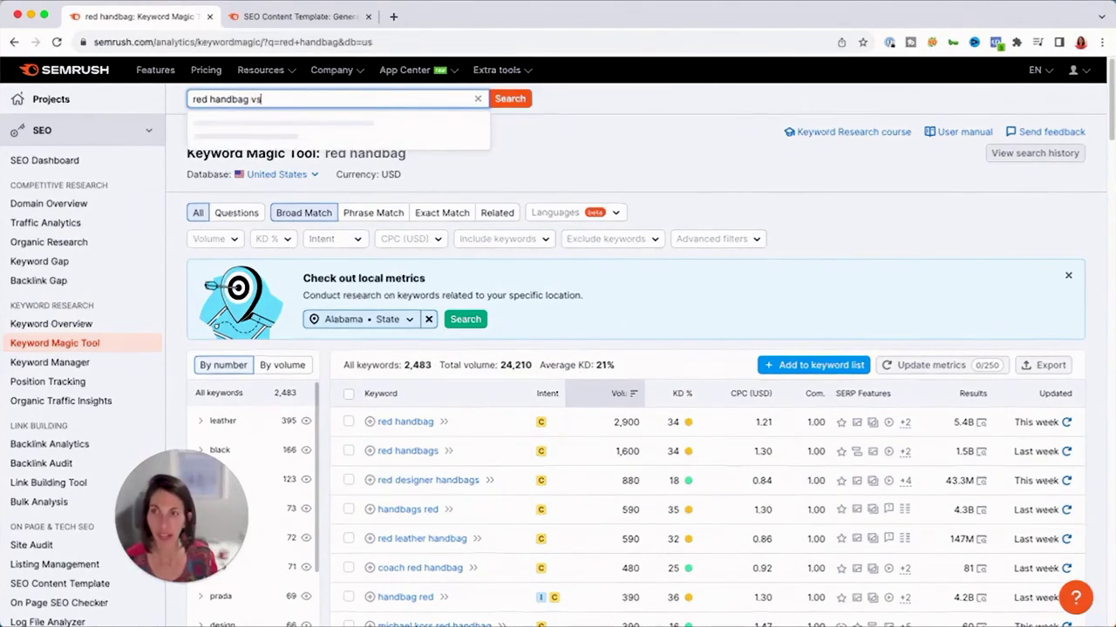
{"action": "key", "text": "Return"}
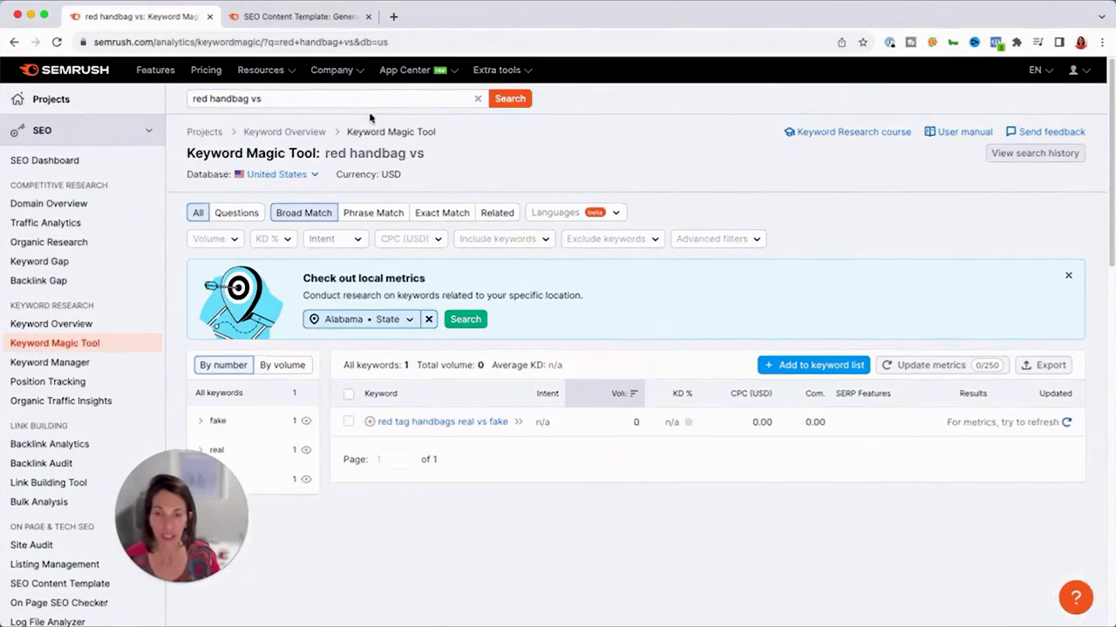
{"action": "double_click", "coordinate": [253, 98]}
{"action": "type", "text": "unde"}
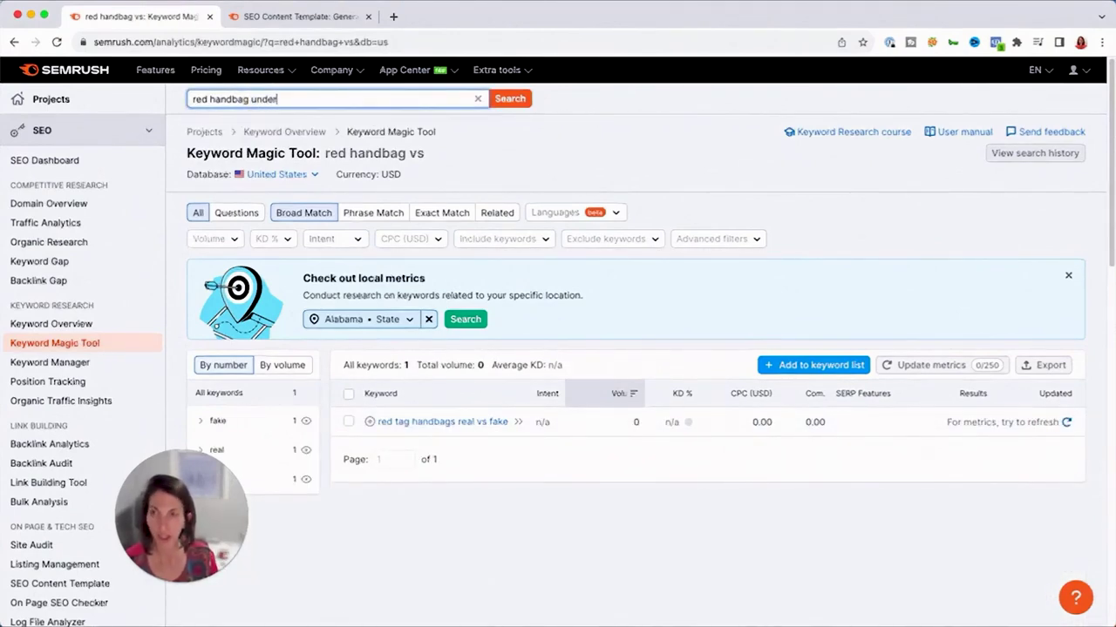
{"action": "type", "text": "r"}
{"action": "key", "text": "Return"}
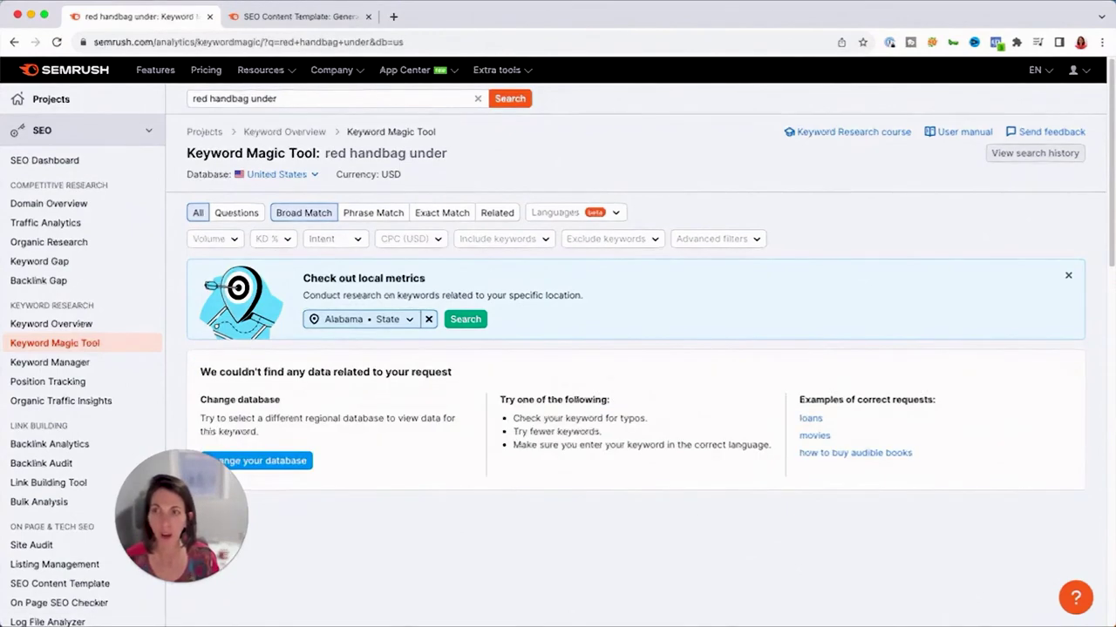
- Replace the searched phrase with "black dress" and look through the keywords' volume and difficulty
{"action": "double_click", "coordinate": [264, 98]}
{"action": "key", "text": "BackSpace"}
{"action": "key", "text": "BackSpace"}
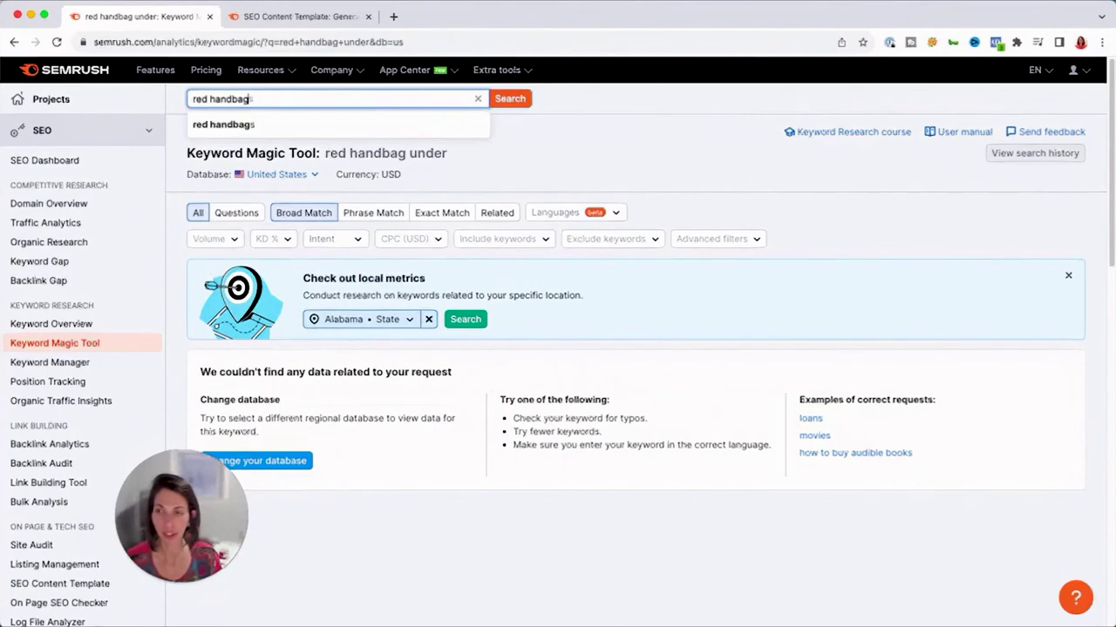
{"action": "key", "text": "alt+BackSpace"}
{"action": "key", "text": "BackSpace"}
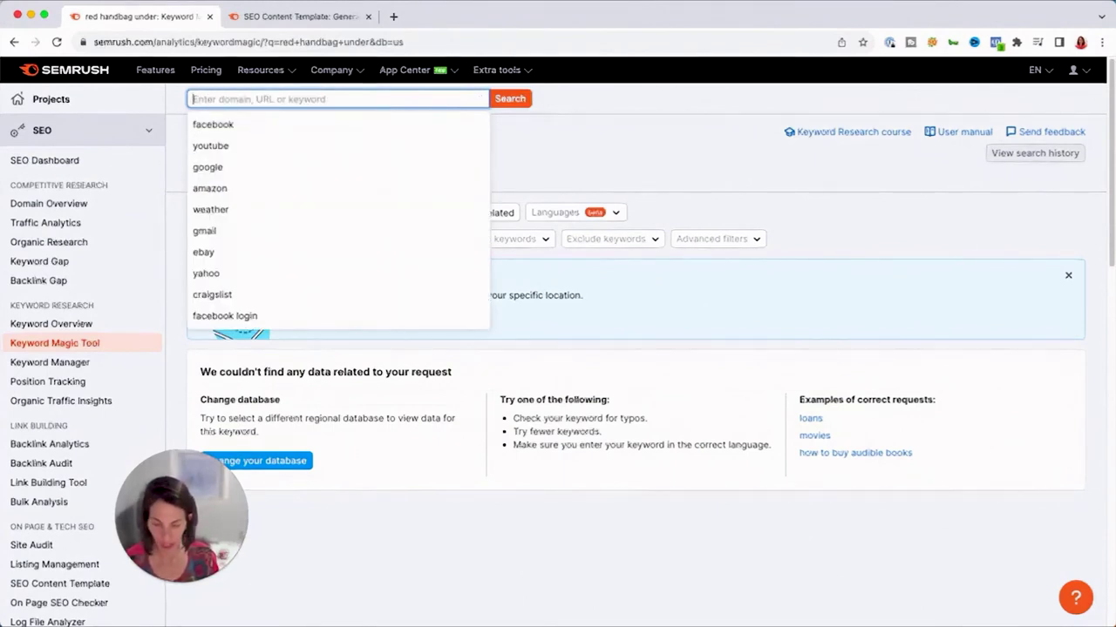
{"action": "type", "text": "black dress"}
{"action": "key", "text": "Return"}
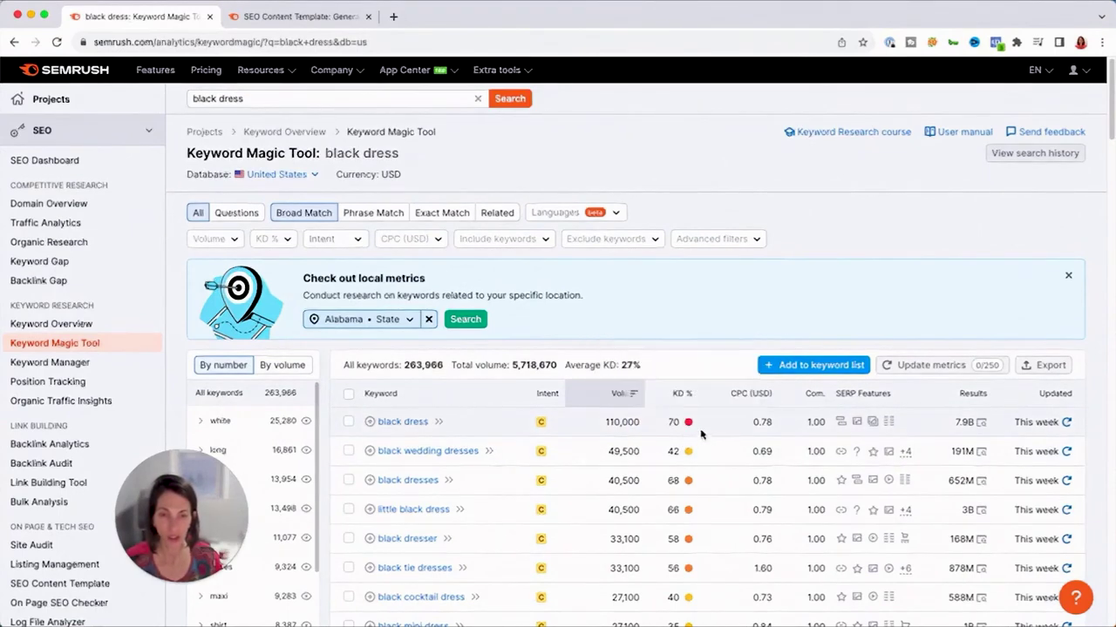
{"action": "scroll", "coordinate": [698, 427], "scroll_direction": "down", "scroll_amount": 5}
{"action": "scroll", "coordinate": [697, 427], "scroll_direction": "down", "scroll_amount": 5}
{"action": "scroll", "coordinate": [697, 423], "scroll_direction": "up", "scroll_amount": 10}
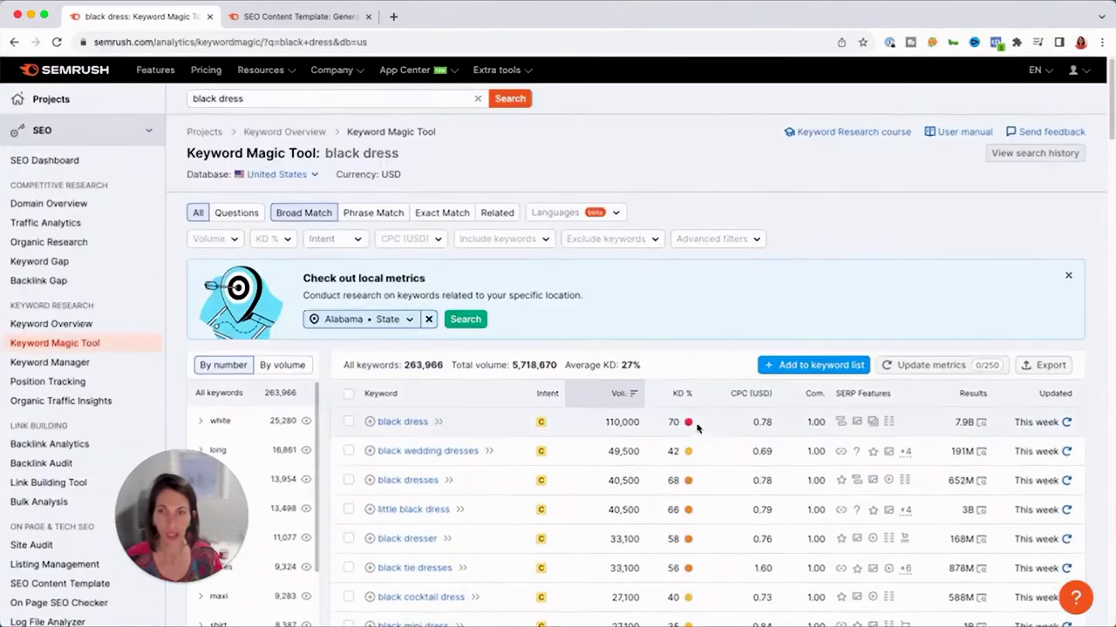
- Narrow the search to "black dress vs"
{"action": "left_click", "coordinate": [272, 100]}
{"action": "type", "text": "vs"}
{"action": "key", "text": "Return"}
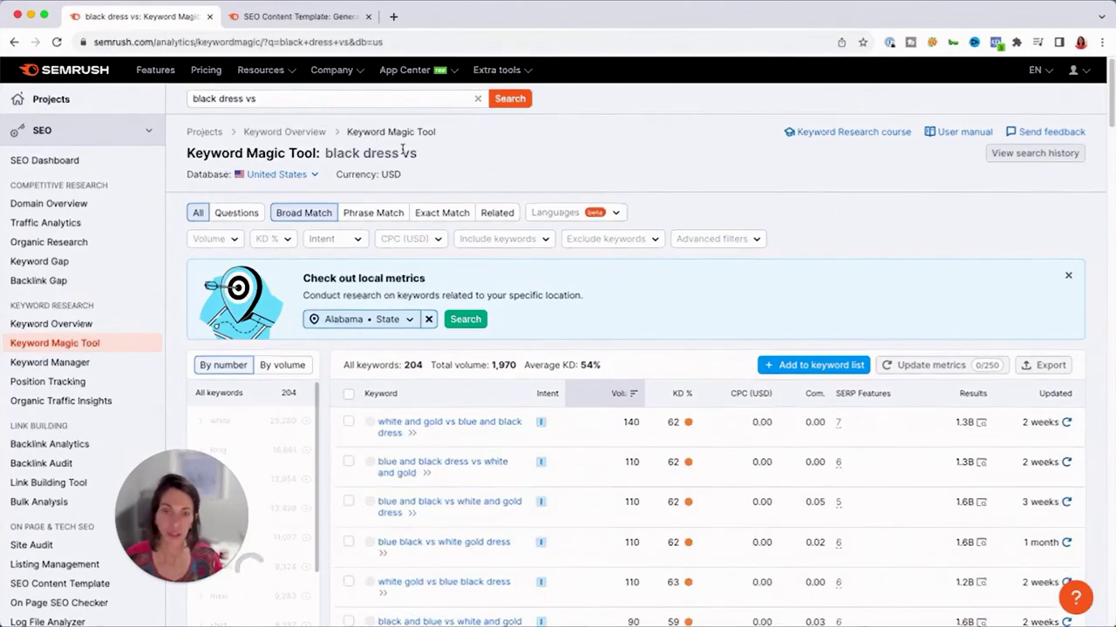
- Sort the "black dress vs" keywords by keyword difficulty in ascending order and examine the easiest one
{"action": "scroll", "coordinate": [681, 451], "scroll_direction": "down", "scroll_amount": 3}
{"action": "scroll", "coordinate": [682, 452], "scroll_direction": "up", "scroll_amount": 2}
{"action": "left_click", "coordinate": [671, 292]}
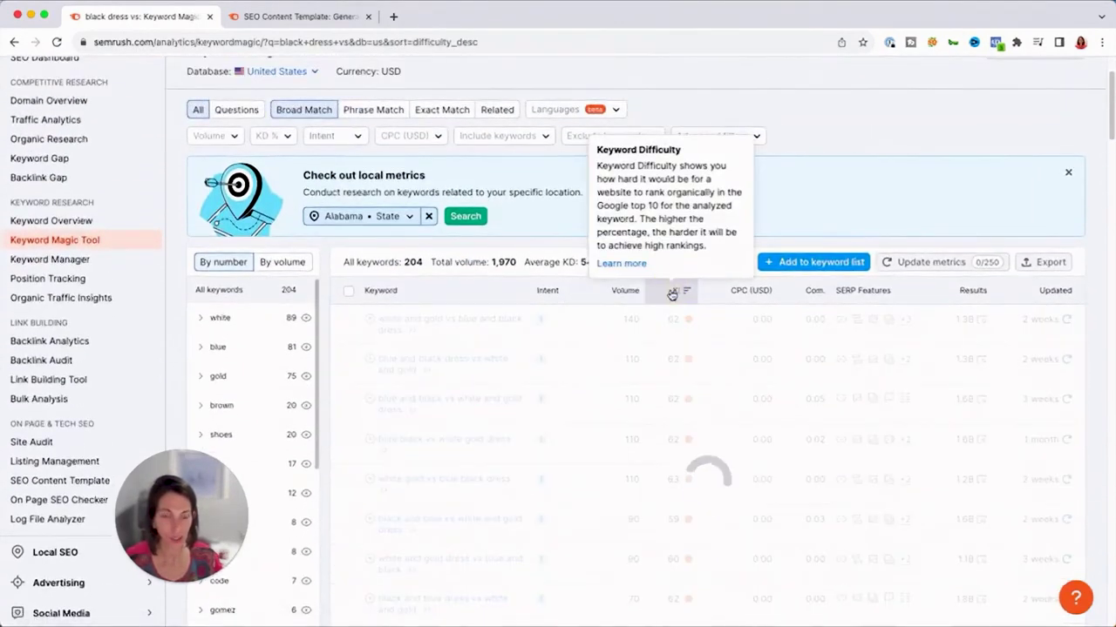
{"action": "scroll", "coordinate": [672, 292], "scroll_direction": "up", "scroll_amount": 1}
{"action": "left_click", "coordinate": [682, 394]}
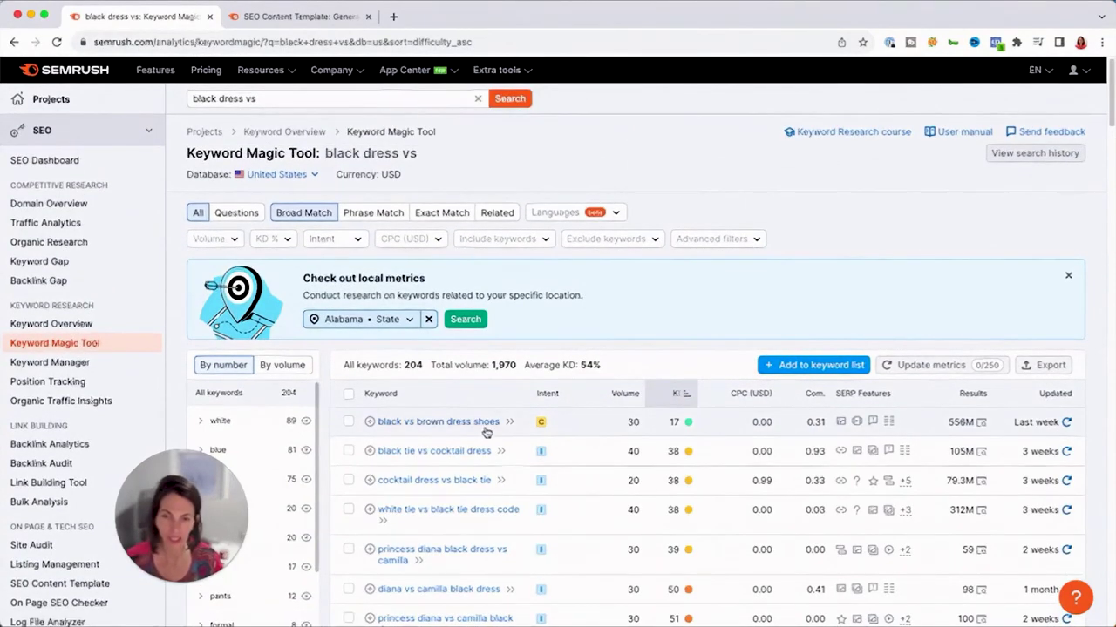
{"action": "mouse_move", "coordinate": [661, 424]}
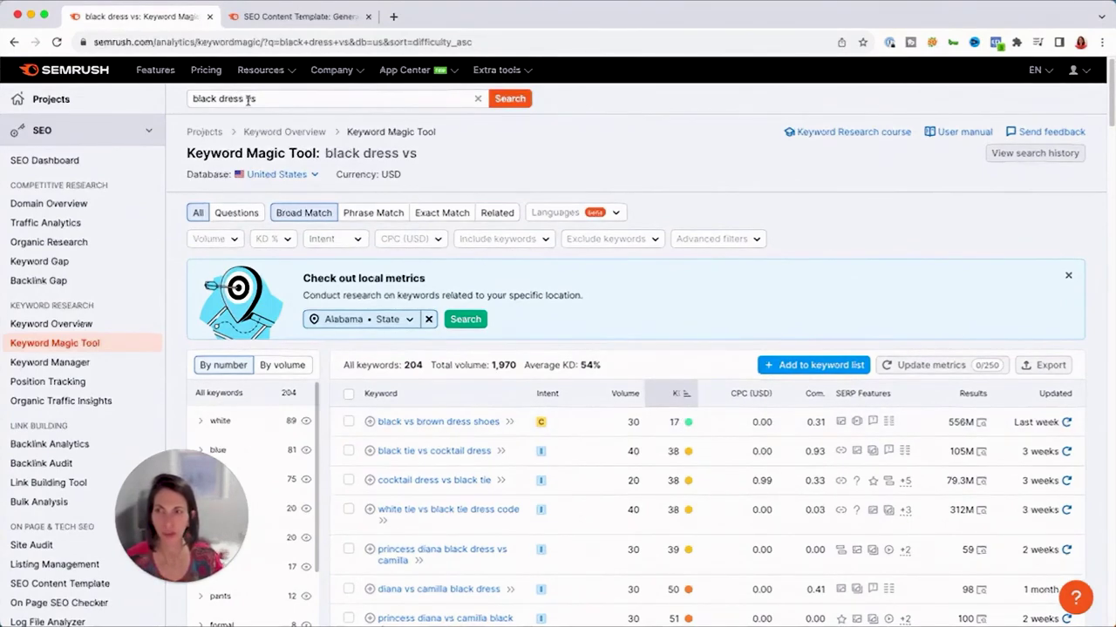
- Search for "yellow dress" and examine the lowest-difficulty keywords, especially "how to accessorize yellow dress"
{"action": "left_click_drag", "start_coordinate": [243, 99], "coordinate": [179, 97]}
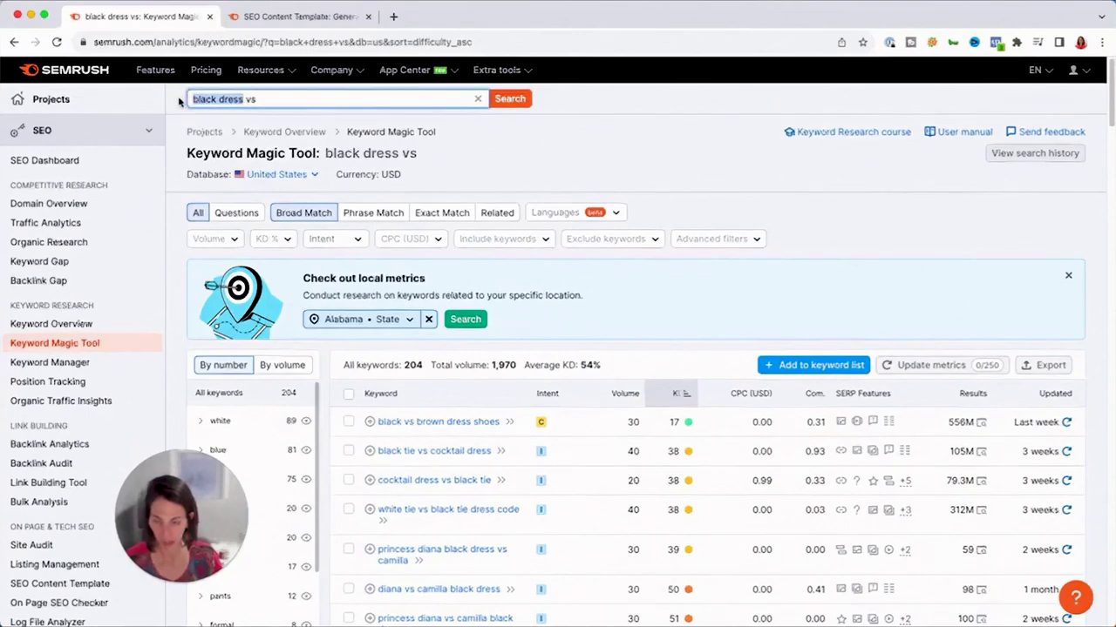
{"action": "type", "text": "yellow dress"}
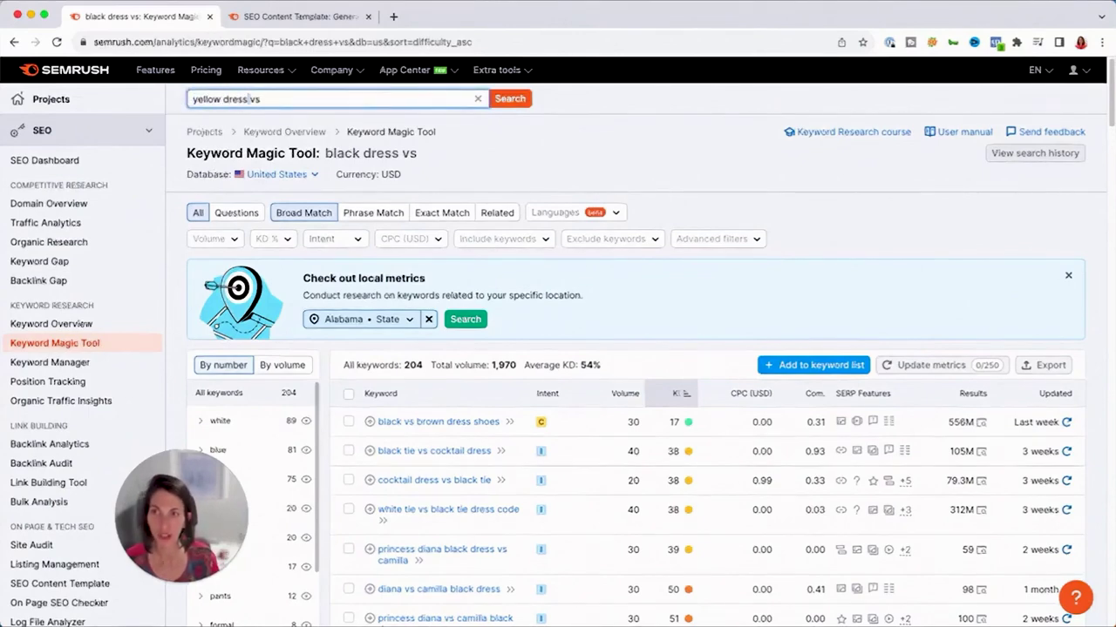
{"action": "key", "text": "Return"}
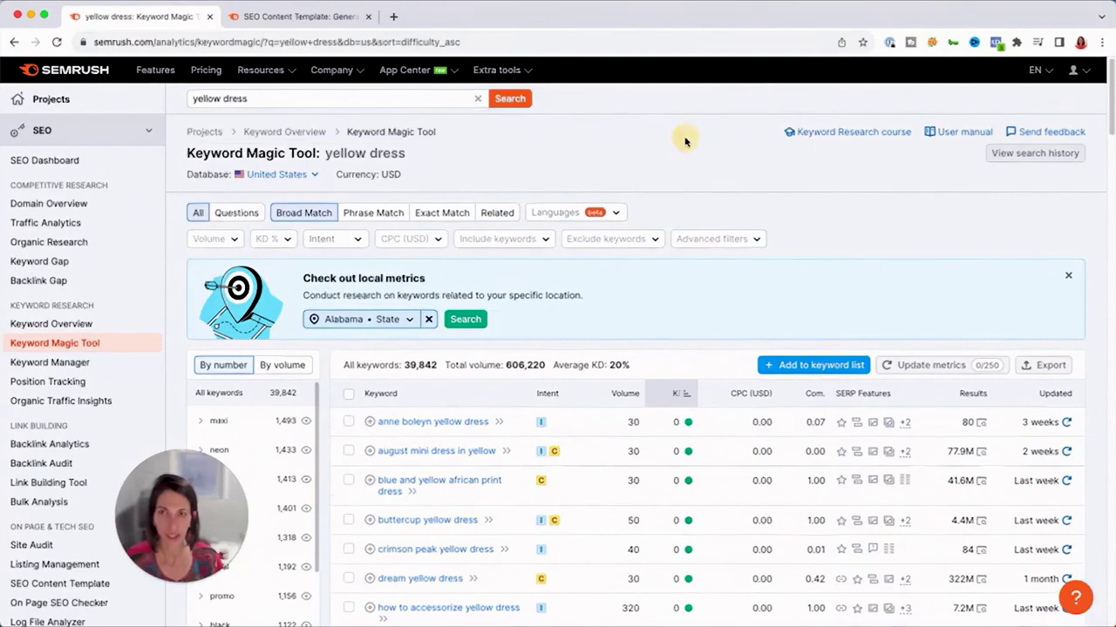
{"action": "scroll", "coordinate": [620, 298], "scroll_direction": "down", "scroll_amount": 5}
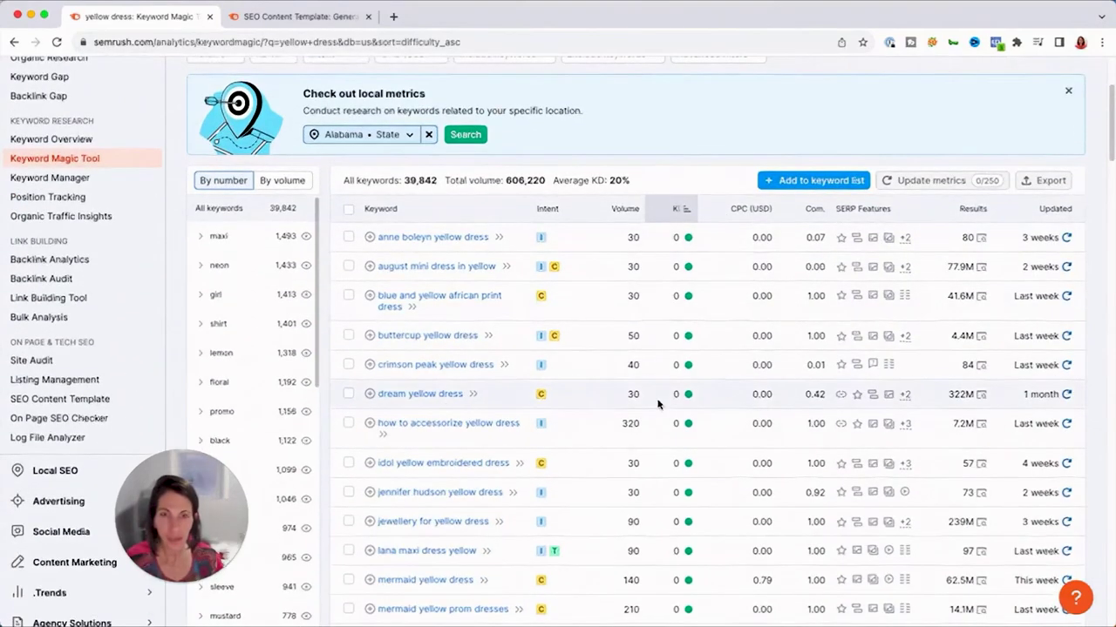
{"action": "scroll", "coordinate": [660, 399], "scroll_direction": "up", "scroll_amount": 5}
{"action": "scroll", "coordinate": [643, 436], "scroll_direction": "down", "scroll_amount": 7}
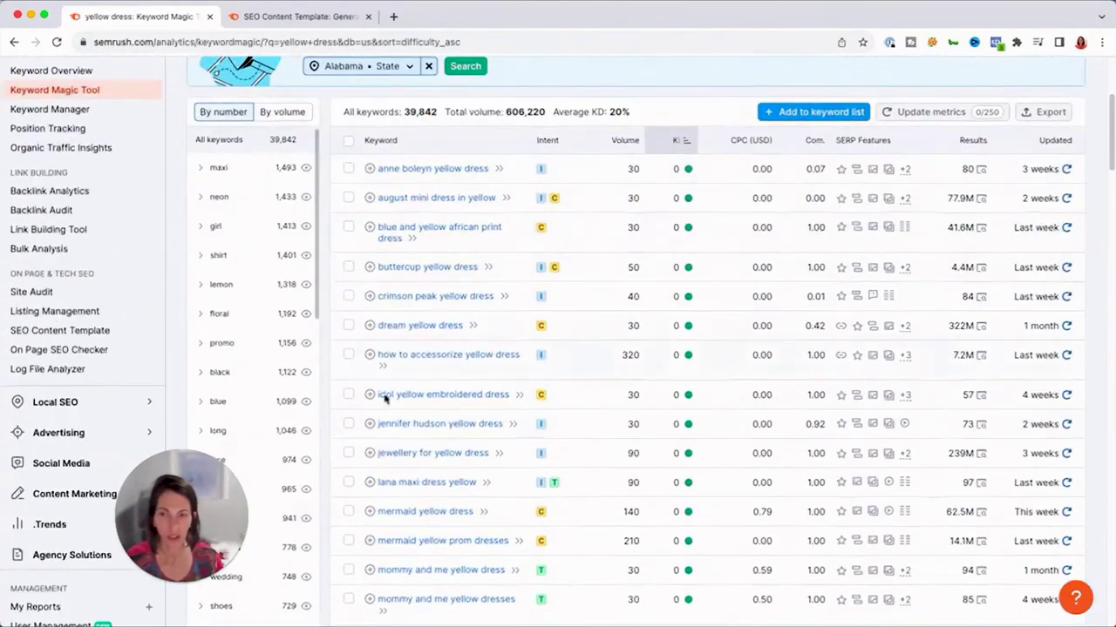
{"action": "scroll", "coordinate": [512, 366], "scroll_direction": "down", "scroll_amount": 1}
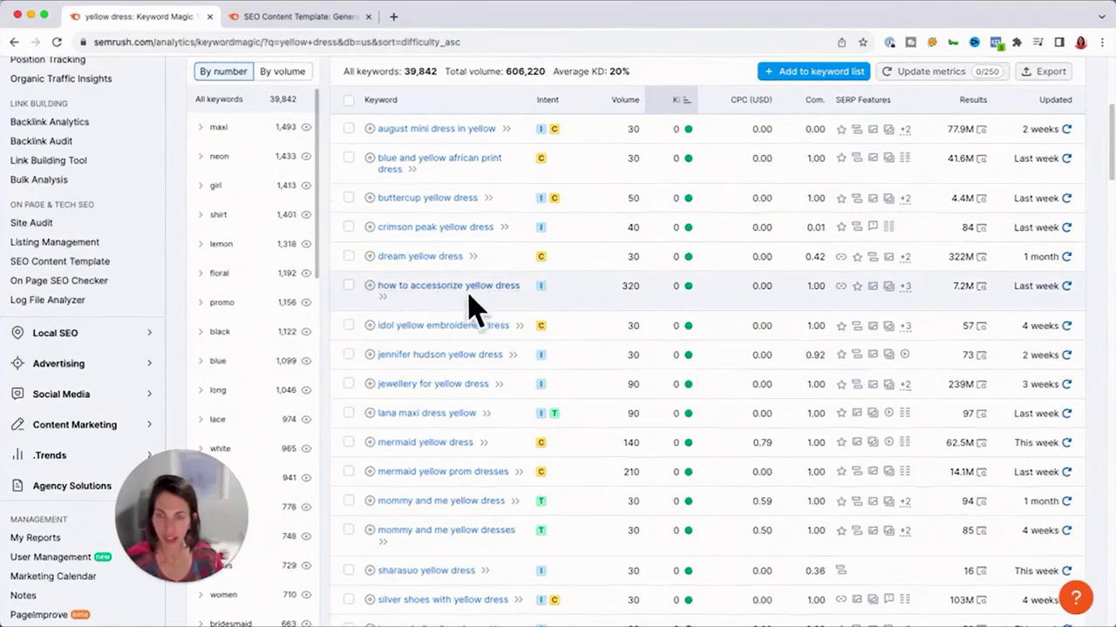
{"action": "left_click", "coordinate": [347, 287]}
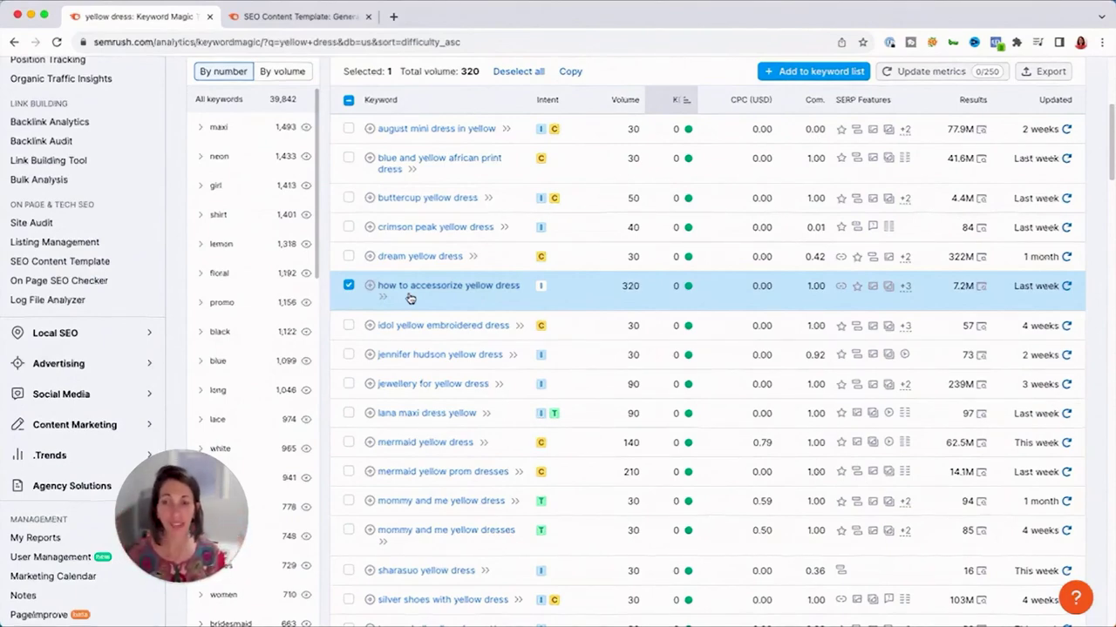
{"action": "left_click", "coordinate": [347, 287]}
- Sort the yellow dress keywords by search volume in ascending order
{"action": "scroll", "coordinate": [593, 306], "scroll_direction": "down", "scroll_amount": 2}
{"action": "scroll", "coordinate": [595, 319], "scroll_direction": "up", "scroll_amount": 5}
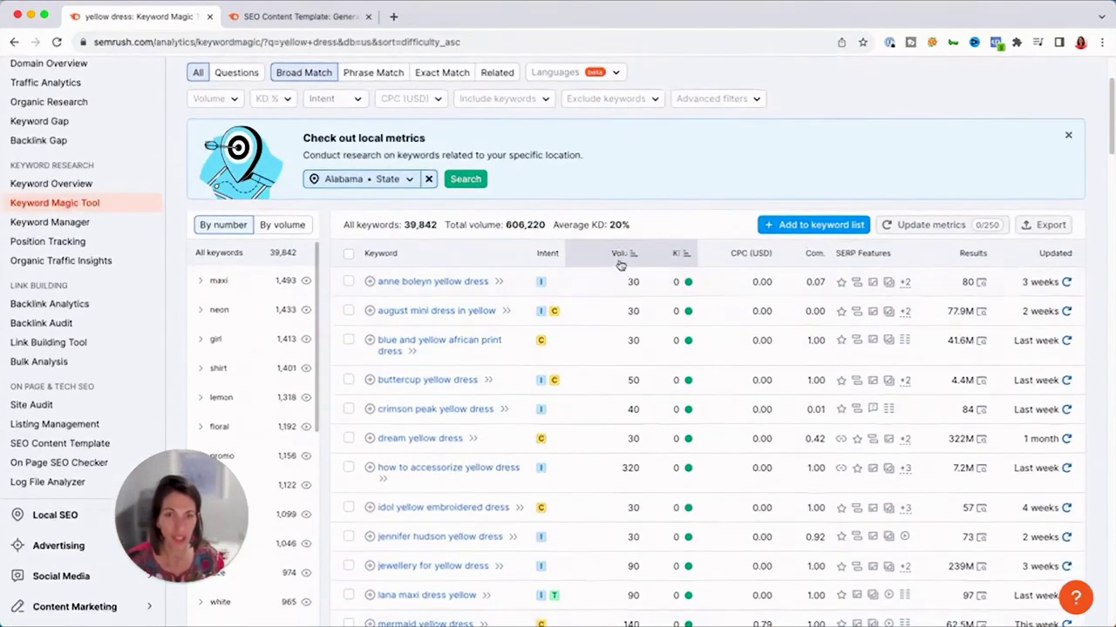
{"action": "left_click", "coordinate": [620, 252]}
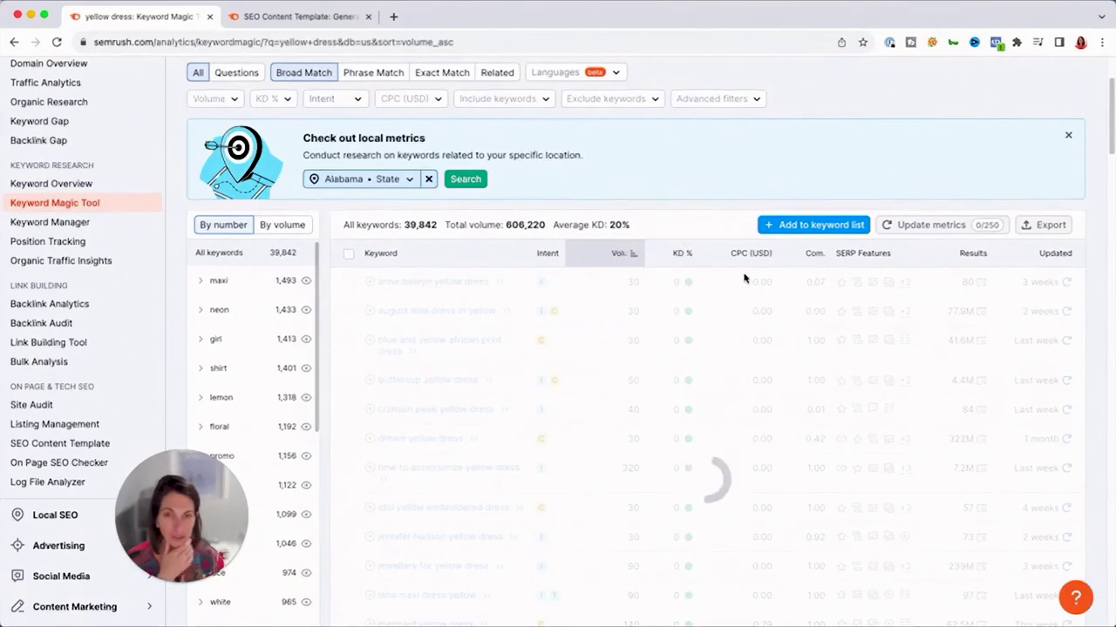
- Sort the yellow dress keywords by search volume in descending order and limit keyword difficulty to a custom range of 0 to 29
{"action": "scroll", "coordinate": [741, 287], "scroll_direction": "up", "scroll_amount": 3}
{"action": "left_click", "coordinate": [606, 399]}
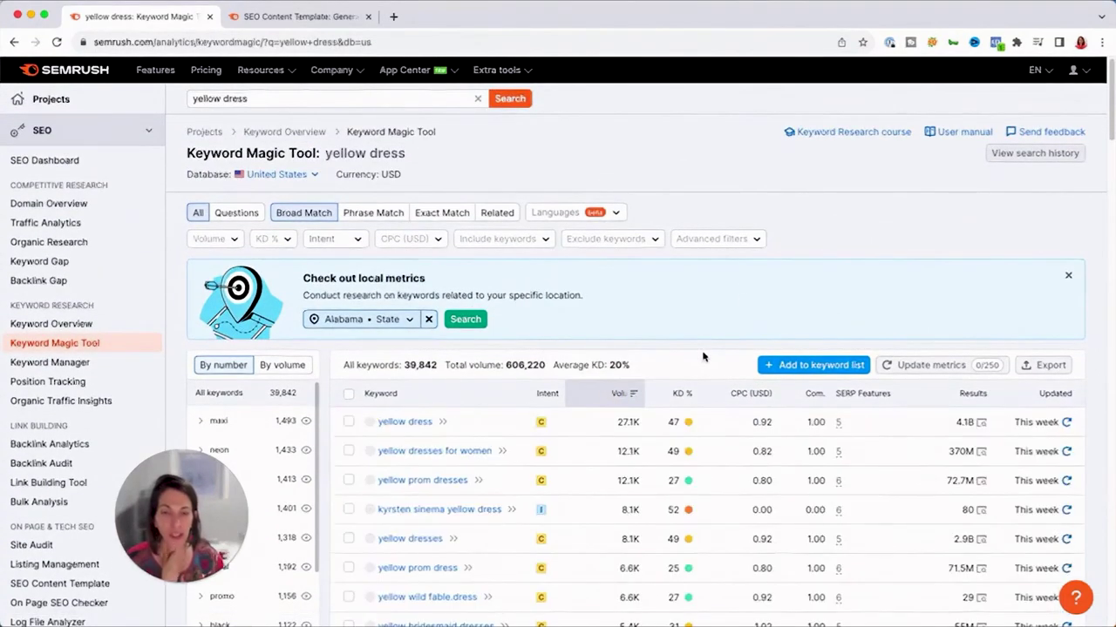
{"action": "scroll", "coordinate": [702, 366], "scroll_direction": "down", "scroll_amount": 1}
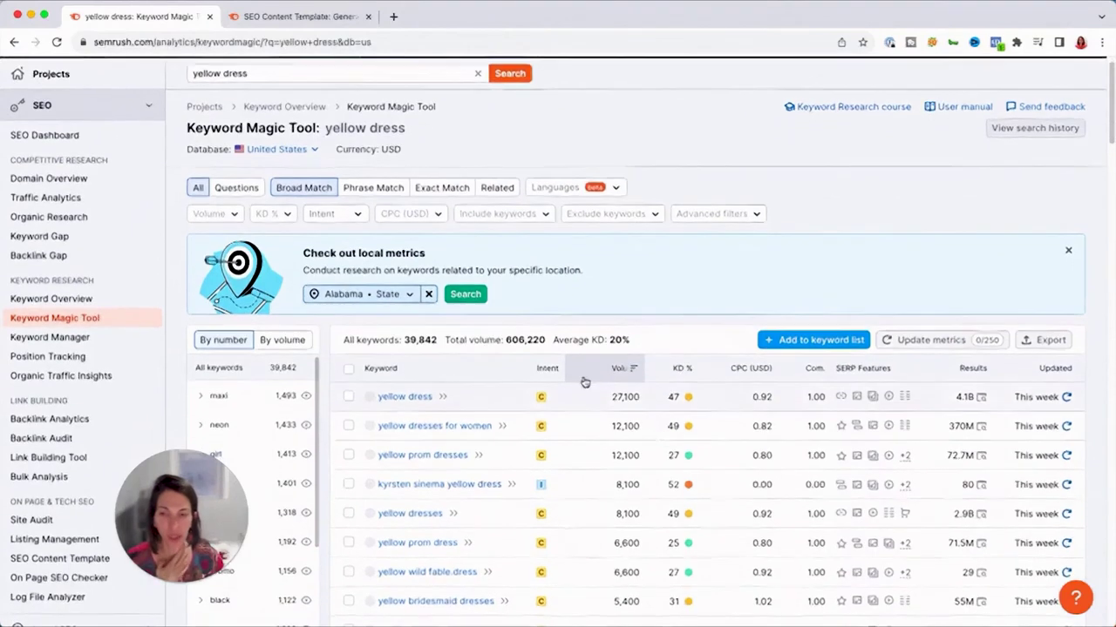
{"action": "left_click", "coordinate": [277, 214]}
{"action": "left_click", "coordinate": [284, 396]}
{"action": "type", "text": "0"}
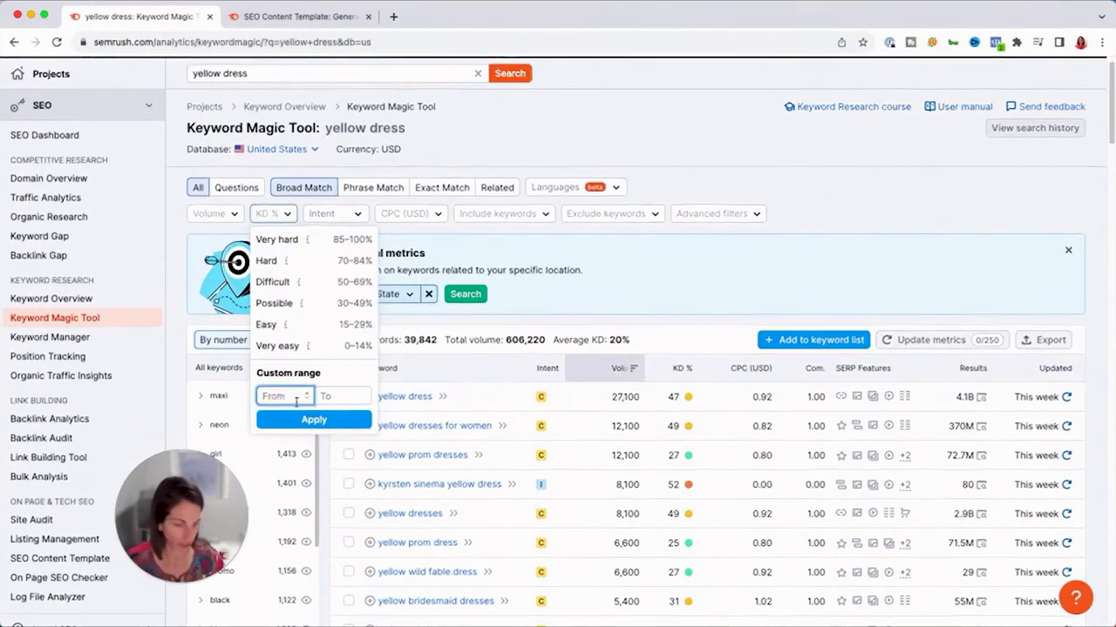
{"action": "left_click", "coordinate": [336, 397]}
{"action": "type", "text": "29"}
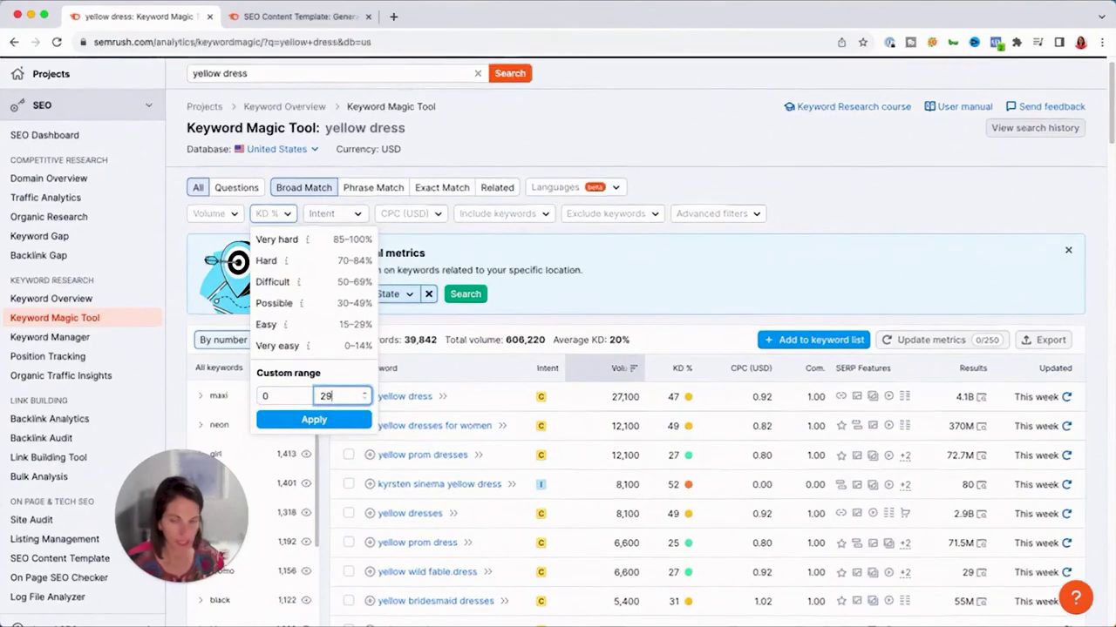
{"action": "left_click", "coordinate": [314, 420]}
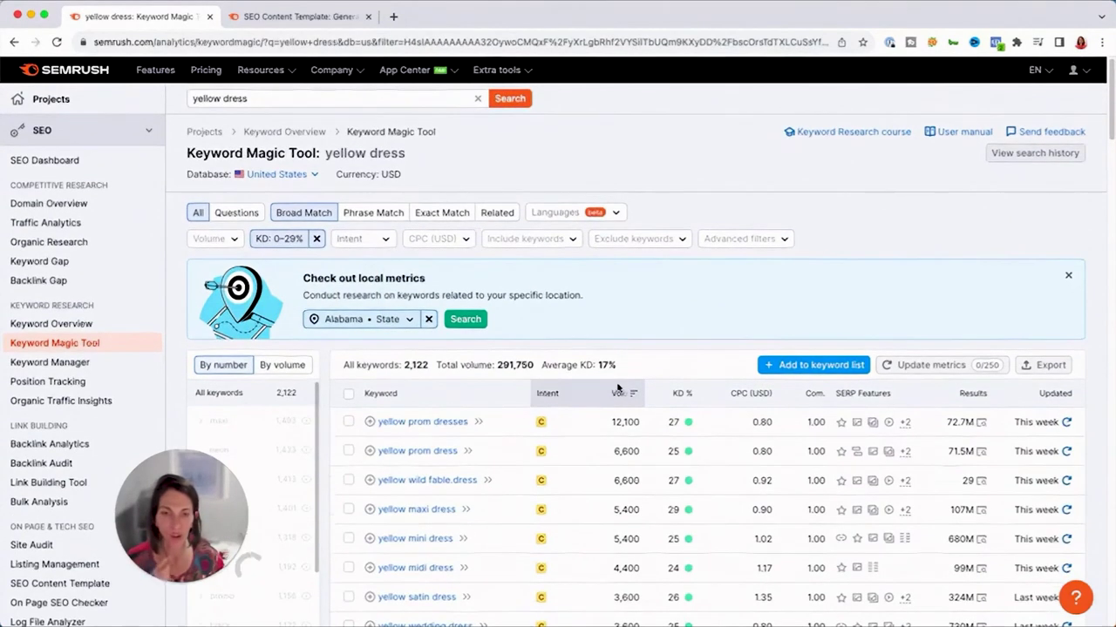
- Select the keywords "yellow prom dresses" and "yellow prom dress" and review the other high-volume, low-difficulty keywords
{"action": "scroll", "coordinate": [618, 388], "scroll_direction": "down", "scroll_amount": 3}
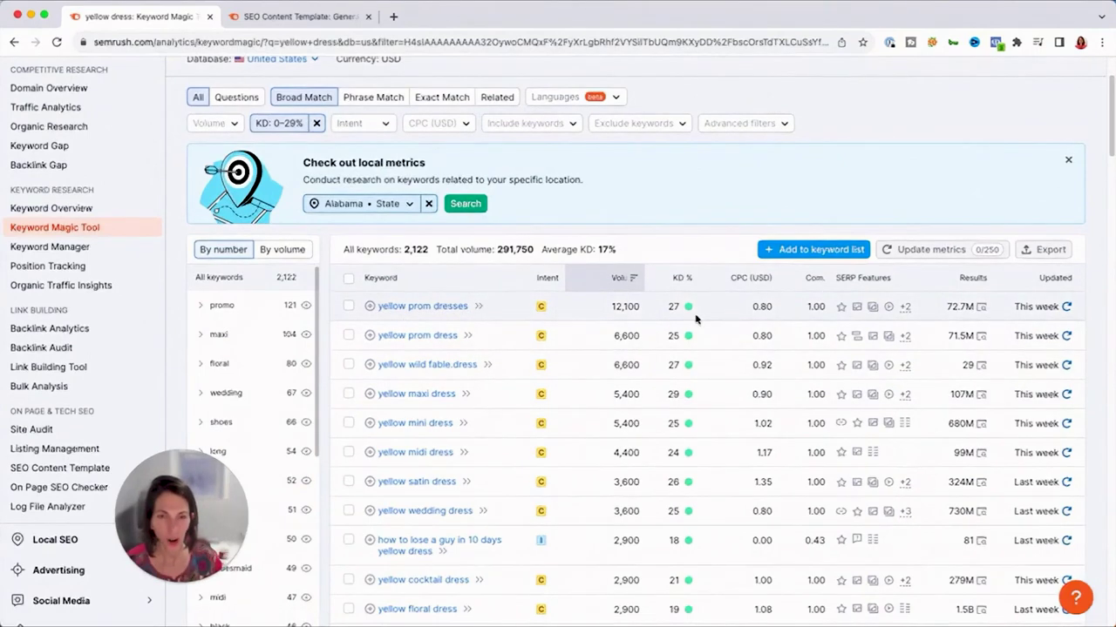
{"action": "left_click", "coordinate": [348, 306]}
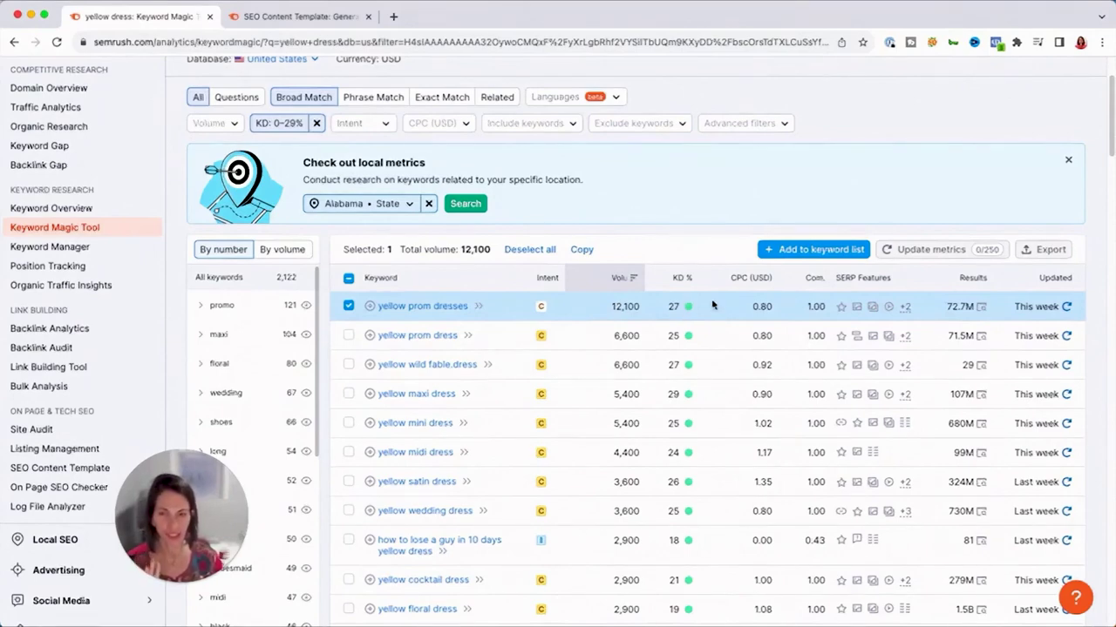
{"action": "left_click", "coordinate": [347, 336]}
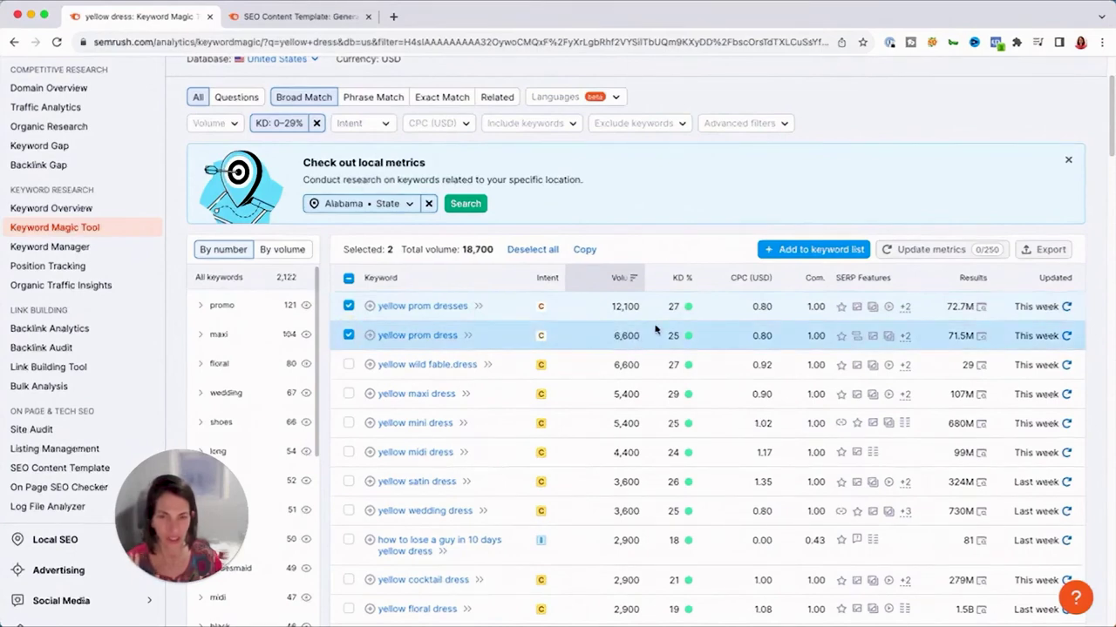
{"action": "scroll", "coordinate": [655, 328], "scroll_direction": "down", "scroll_amount": 2}
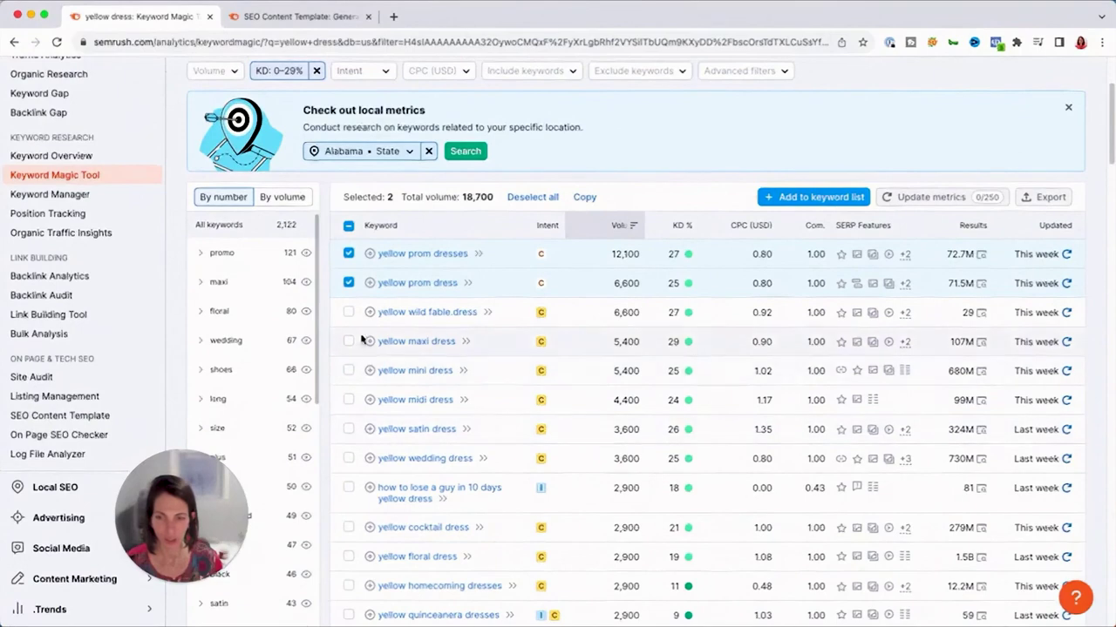
{"action": "scroll", "coordinate": [601, 348], "scroll_direction": "down", "scroll_amount": 3}
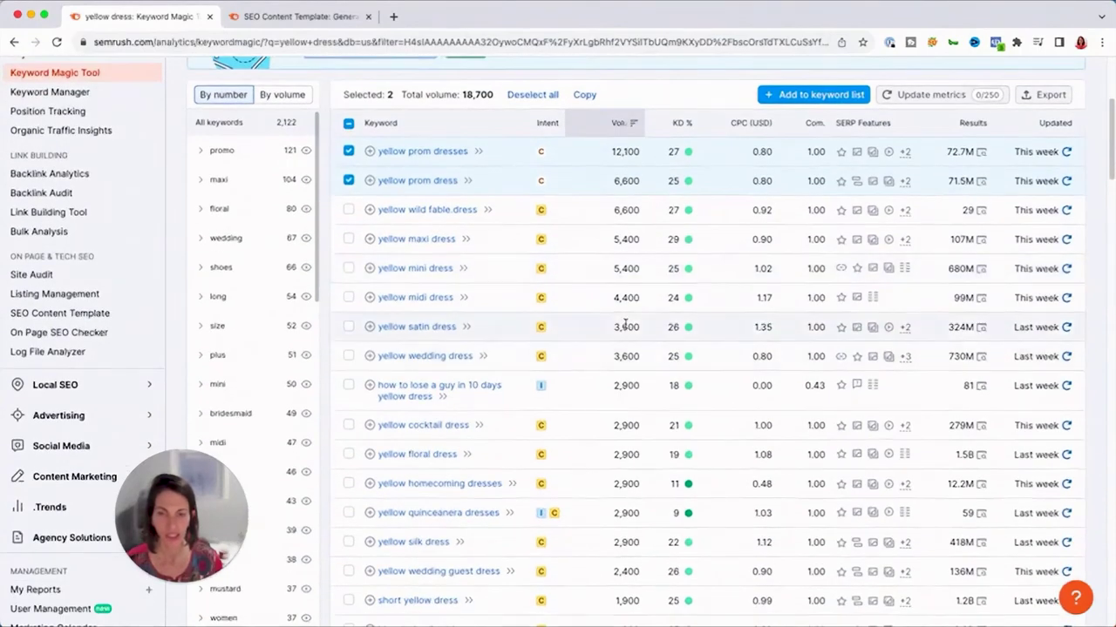
{"action": "scroll", "coordinate": [625, 324], "scroll_direction": "up", "scroll_amount": 5}
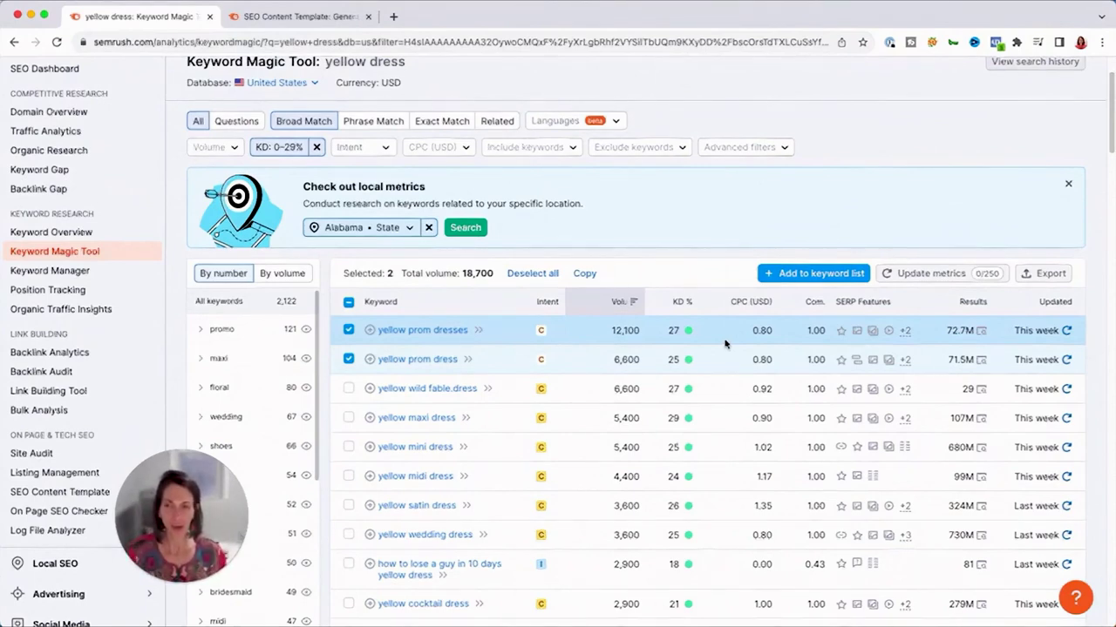
{"action": "scroll", "coordinate": [714, 349], "scroll_direction": "up", "scroll_amount": 3}
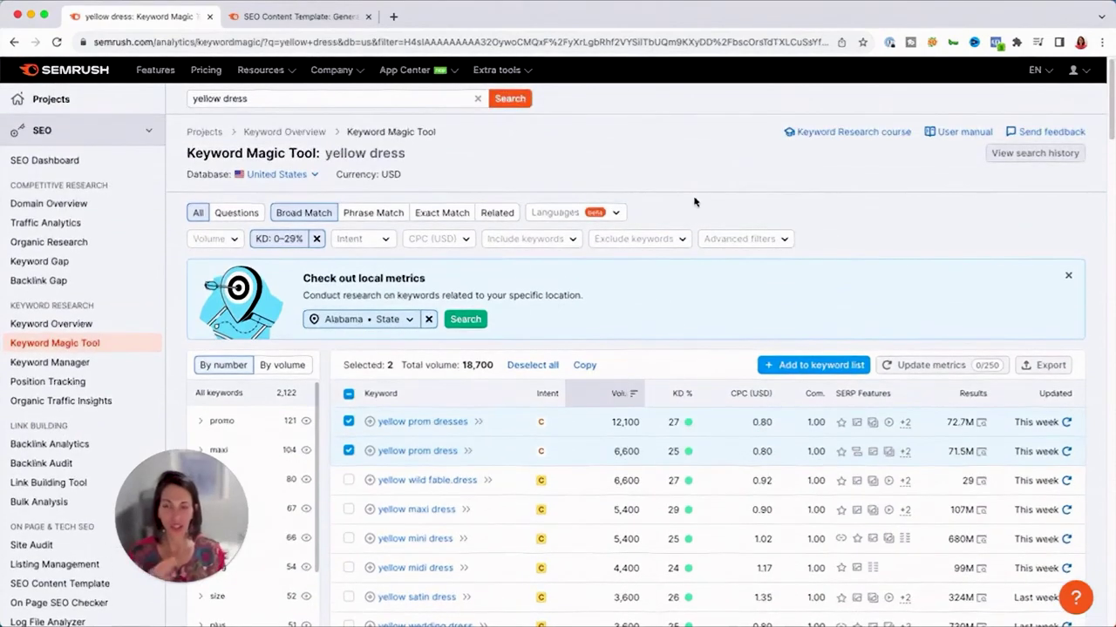
{"action": "scroll", "coordinate": [703, 237], "scroll_direction": "down", "scroll_amount": 2}
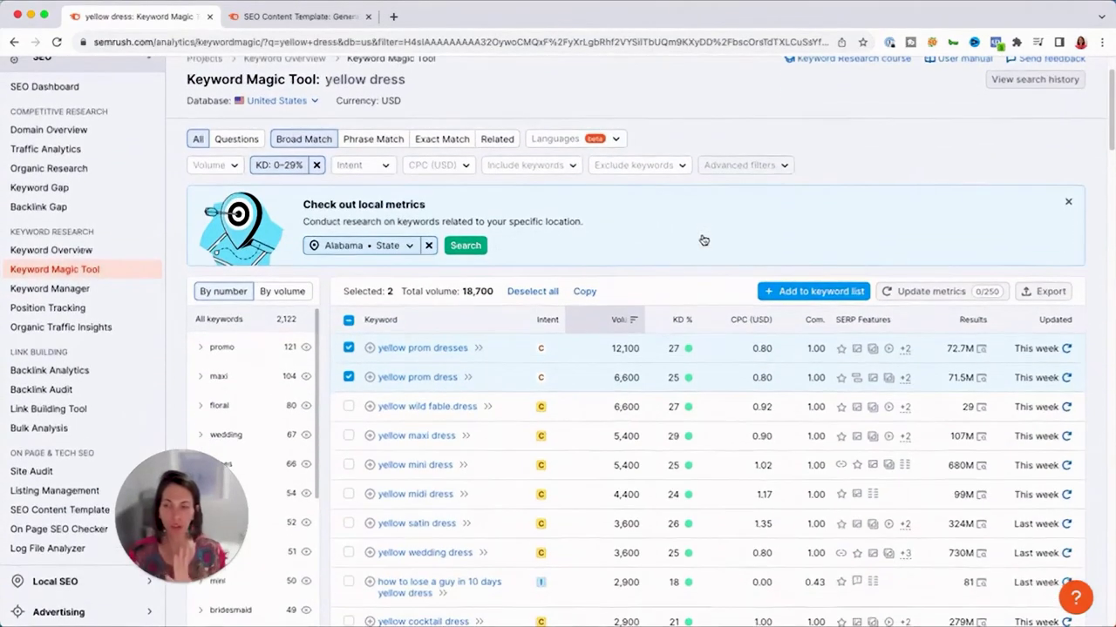
{"action": "scroll", "coordinate": [704, 240], "scroll_direction": "up", "scroll_amount": 1}
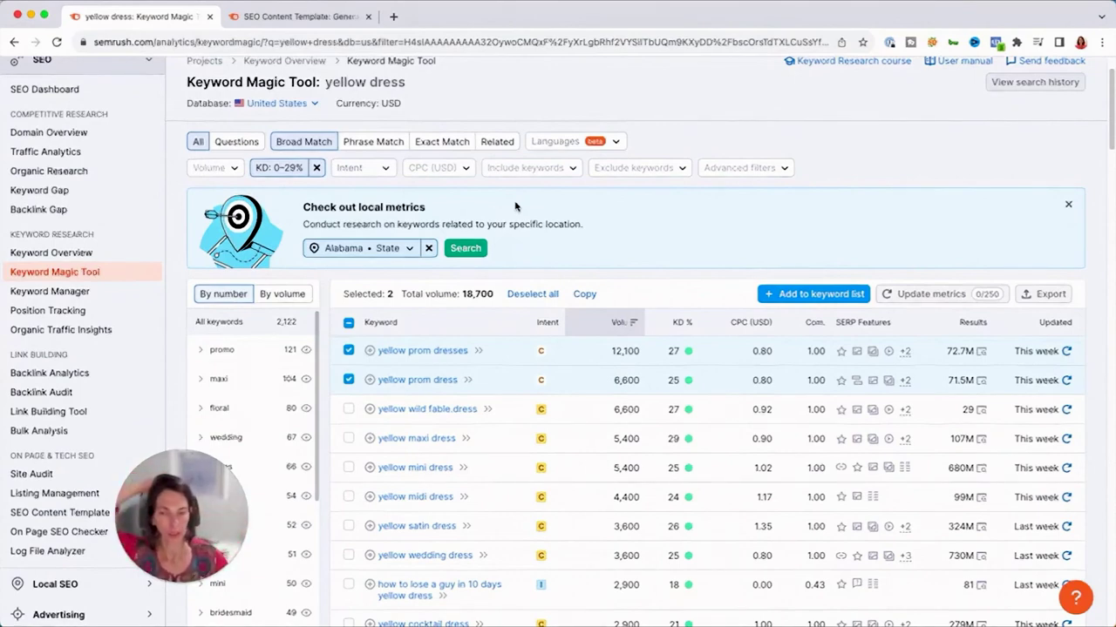
- Extend the keyword search to "yellow dress vs" while keeping the difficulty filter
{"action": "scroll", "coordinate": [642, 259], "scroll_direction": "up", "scroll_amount": 2}
{"action": "left_click", "coordinate": [289, 102]}
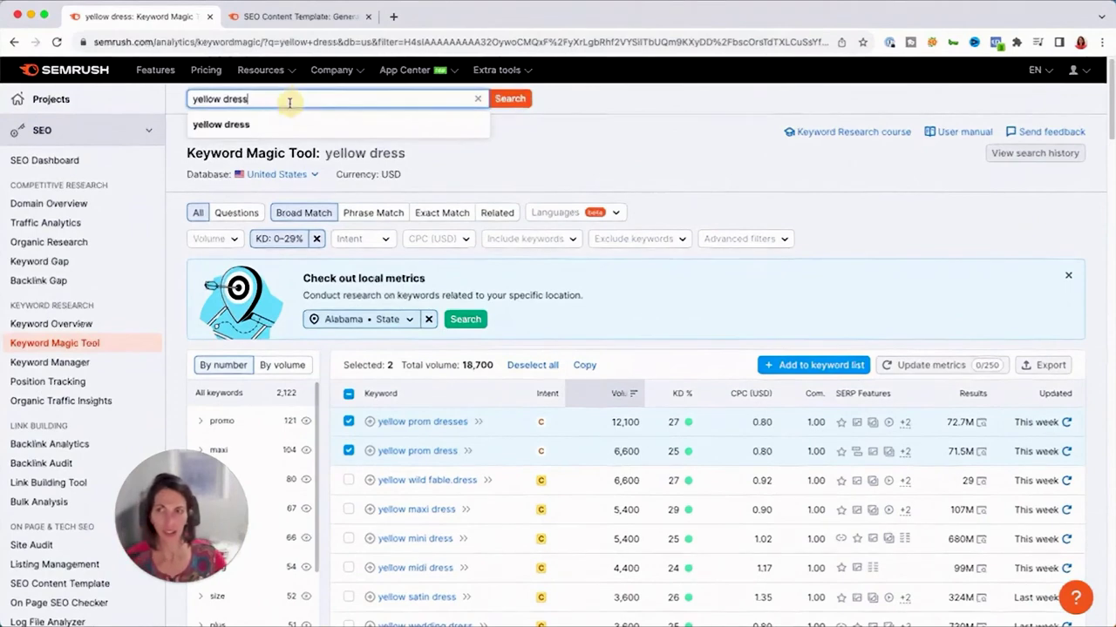
{"action": "type", "text": "vs"}
{"action": "key", "text": "Return"}
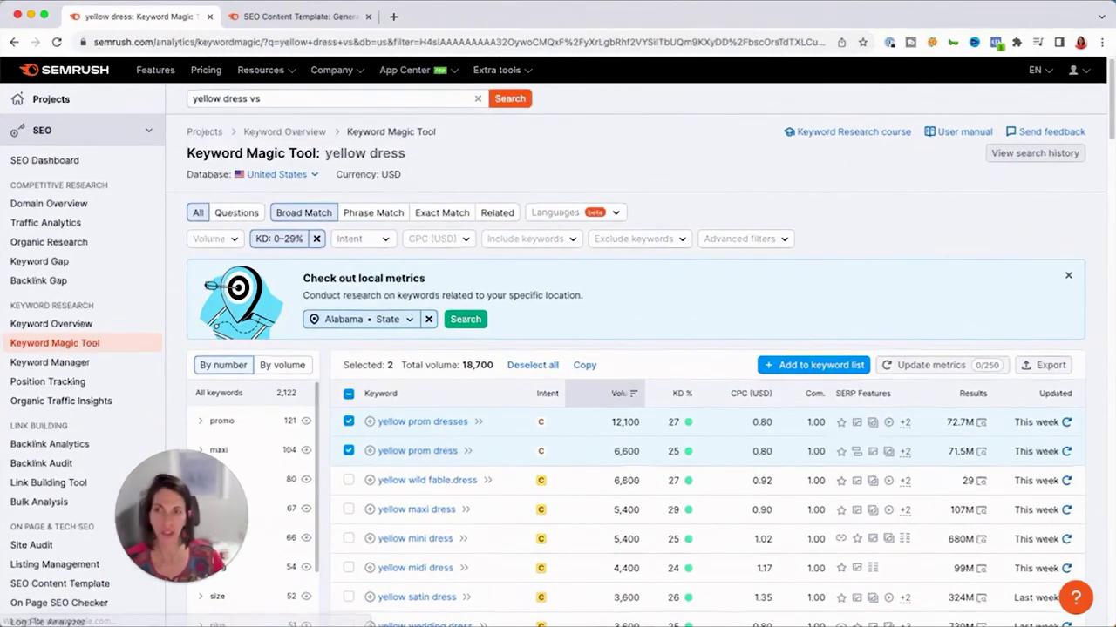
- Remove the keyword difficulty filter from the "yellow dress vs" search and sort its keywords by volume in ascending order
{"action": "double_click", "coordinate": [256, 99]}
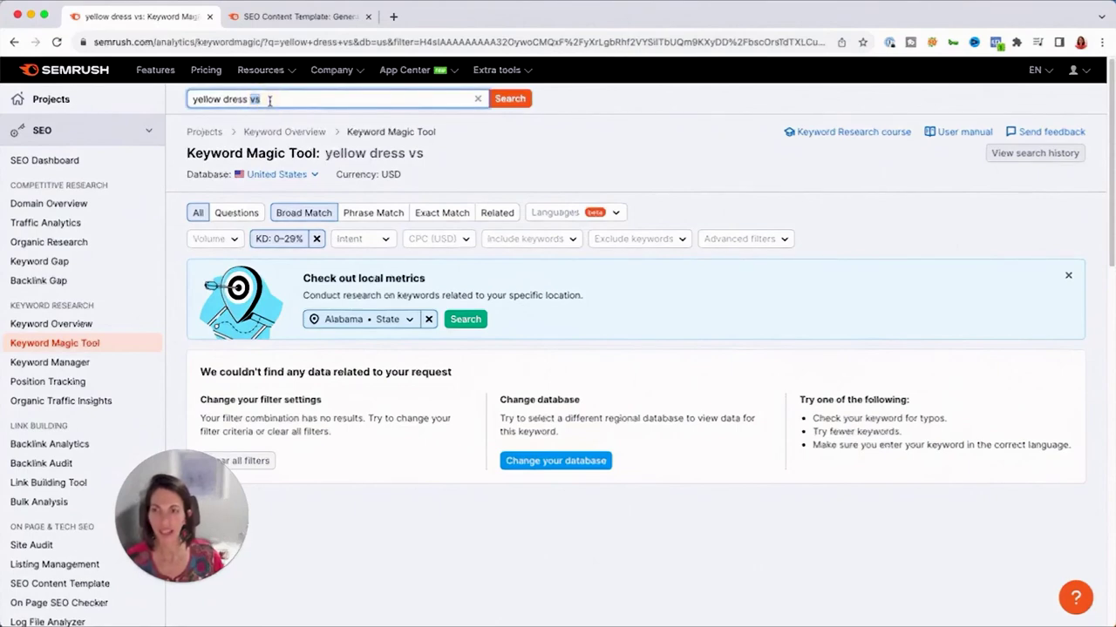
{"action": "left_click", "coordinate": [319, 240]}
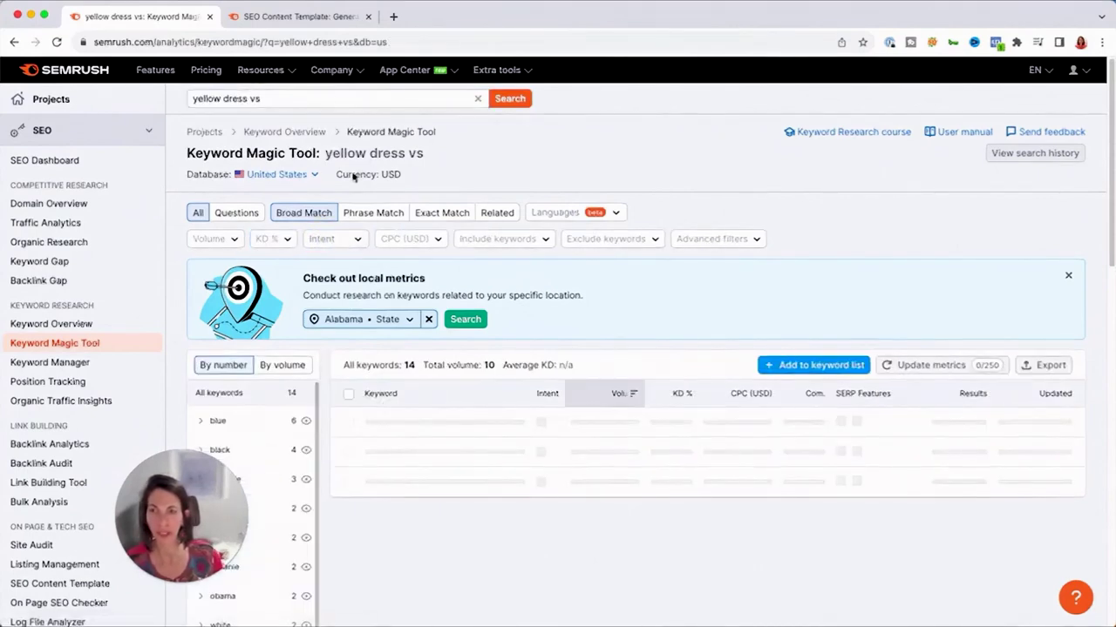
{"action": "left_click", "coordinate": [625, 395]}
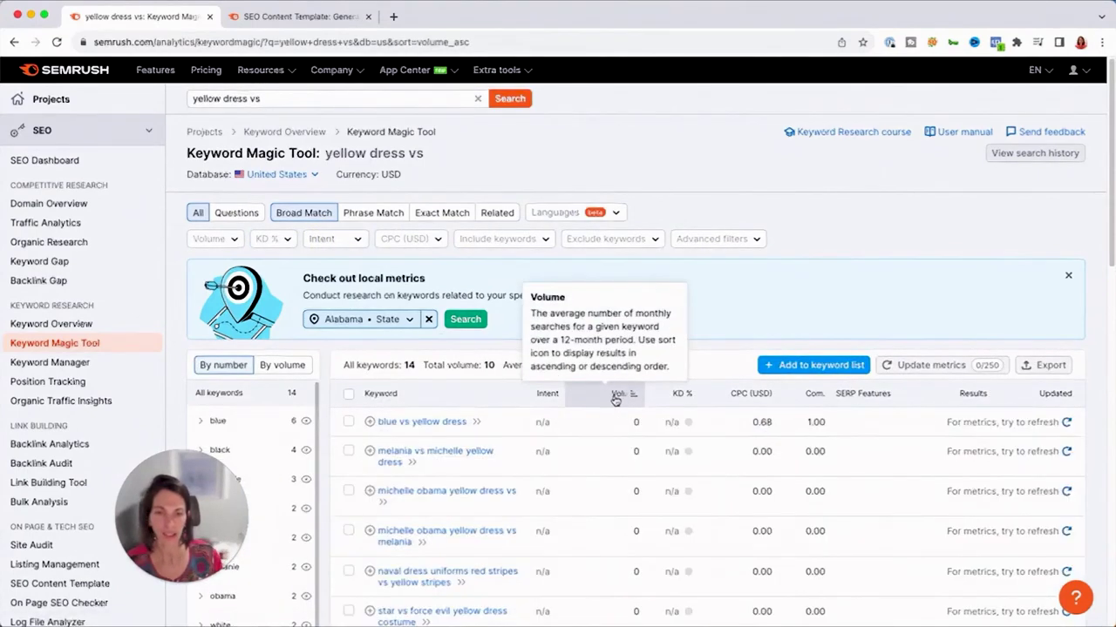
- Replace the search term with the modifiers "vs easy under over alternative" and highlight them without running the search
{"action": "left_click", "coordinate": [253, 99]}
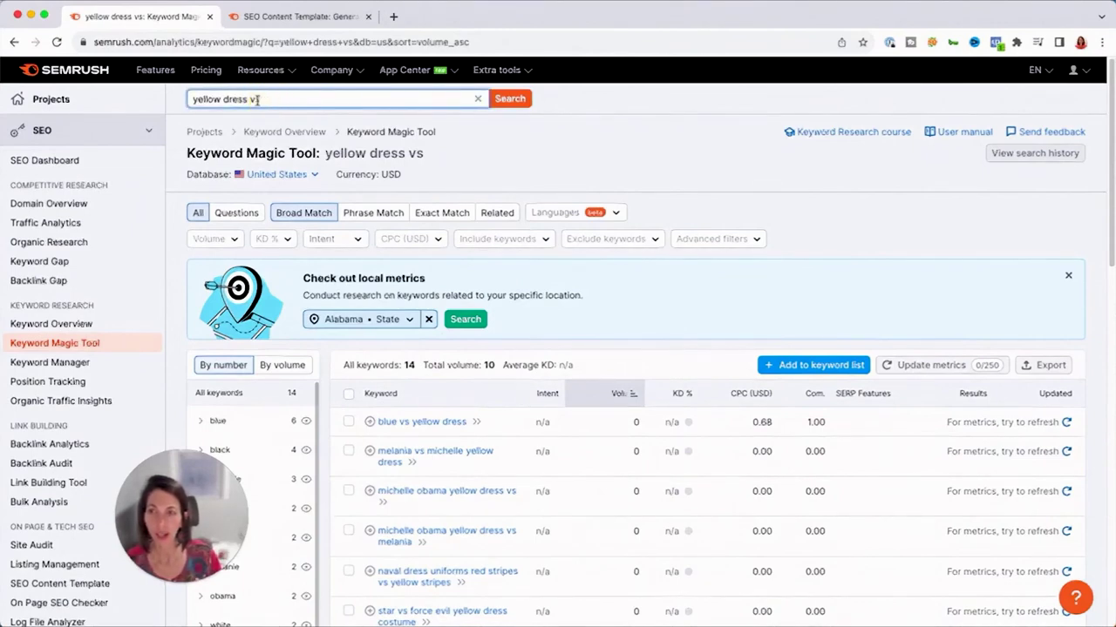
{"action": "left_click_drag", "start_coordinate": [267, 99], "coordinate": [167, 101]}
{"action": "type", "text": "vs easy"}
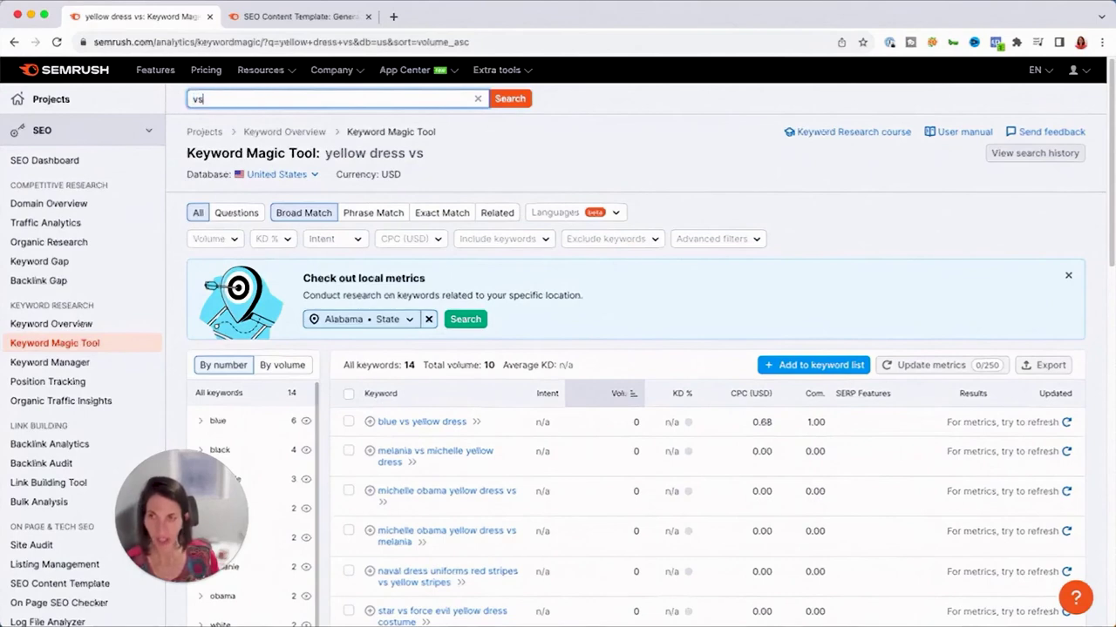
{"action": "type", "text": " under over alternative"}
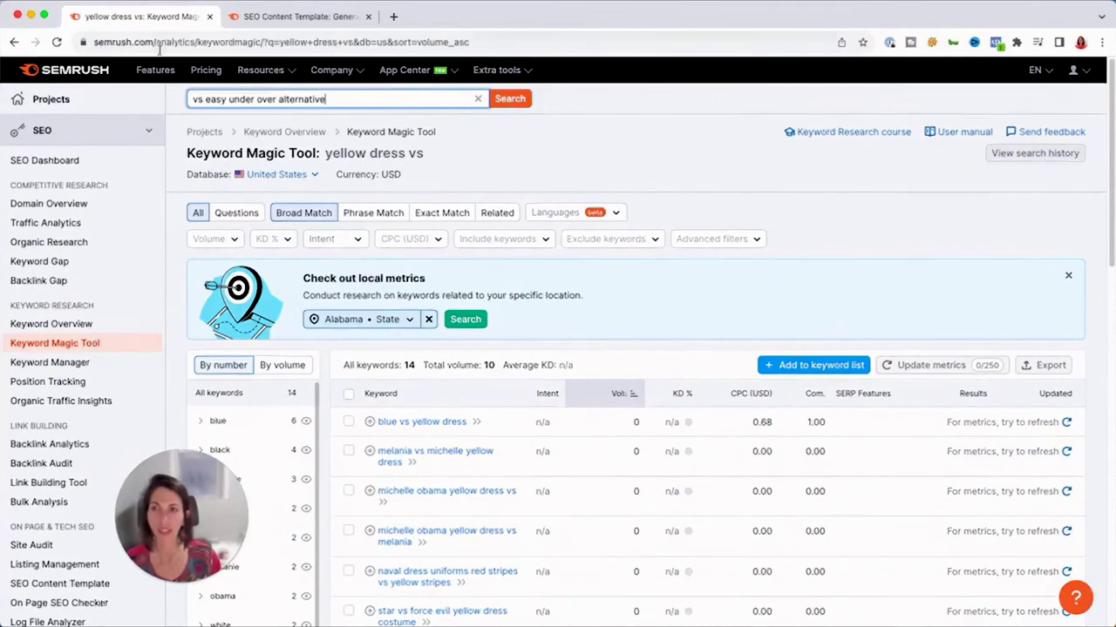
{"action": "left_click_drag", "start_coordinate": [193, 99], "coordinate": [172, 110]}
{"action": "left_click", "coordinate": [353, 100]}
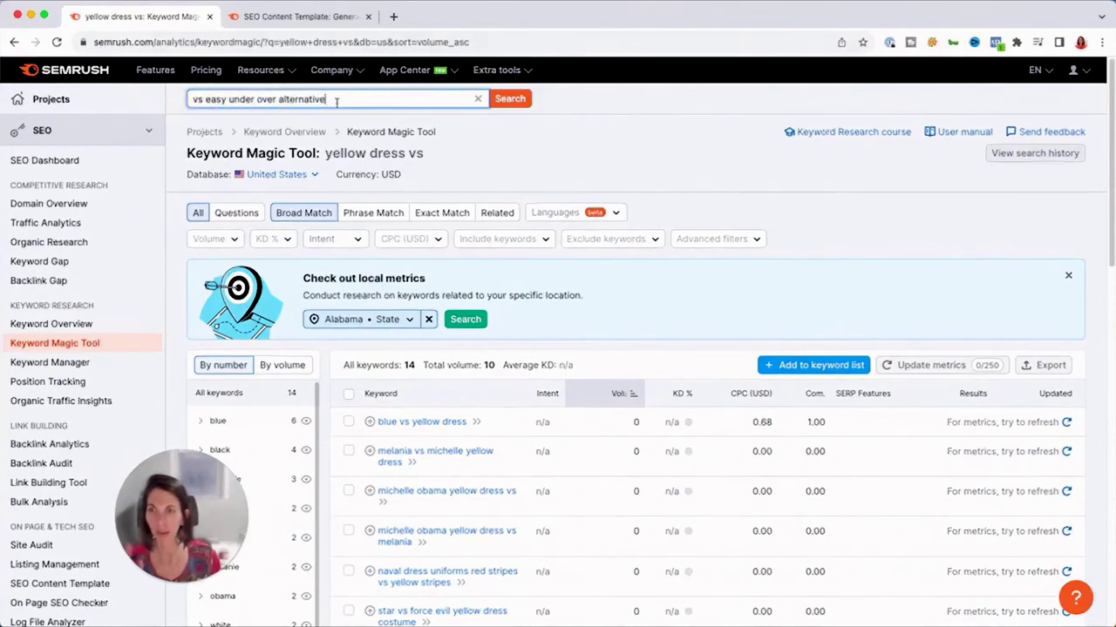
{"action": "left_click_drag", "start_coordinate": [334, 101], "coordinate": [178, 99]}
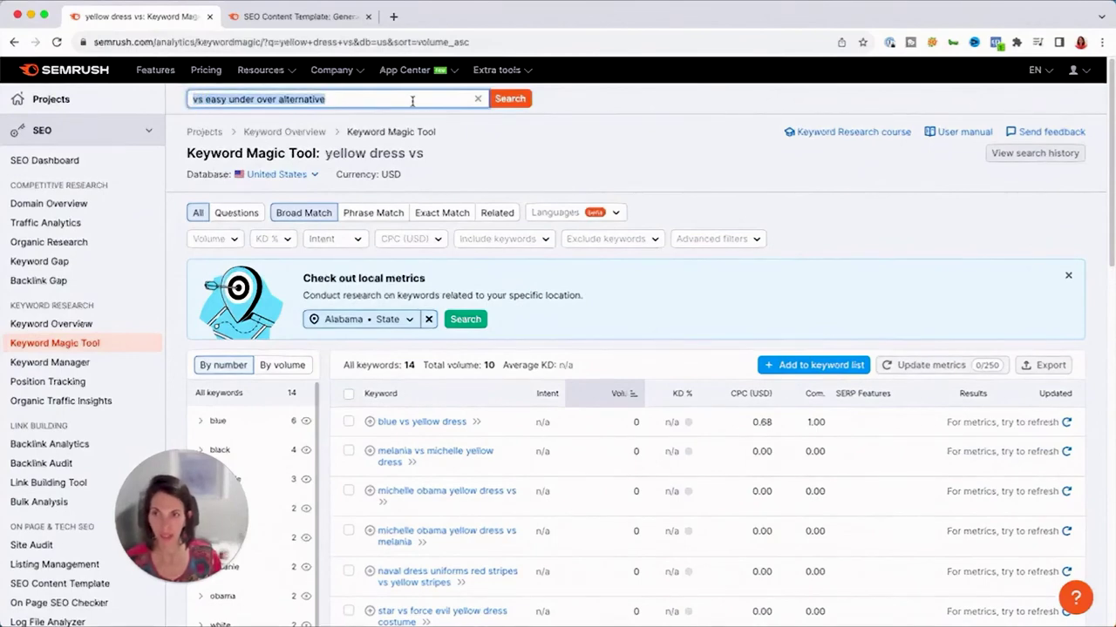
- Clear the list of modifiers and search for "yellow dress" again
{"action": "left_click", "coordinate": [477, 101]}
{"action": "type", "text": "yellow dress"}
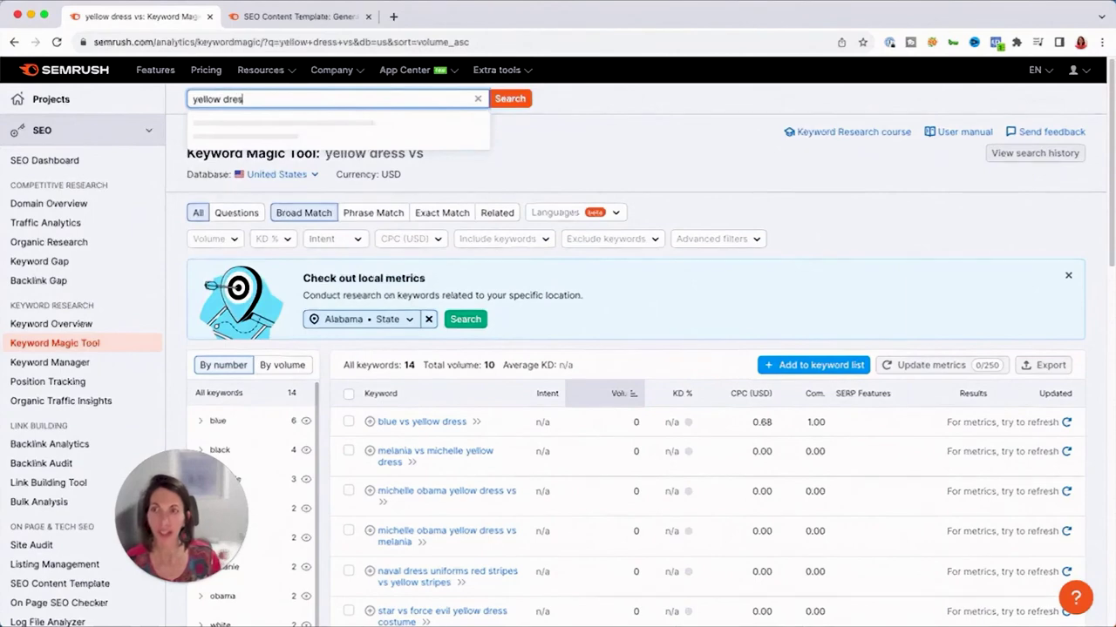
{"action": "key", "text": "Return"}
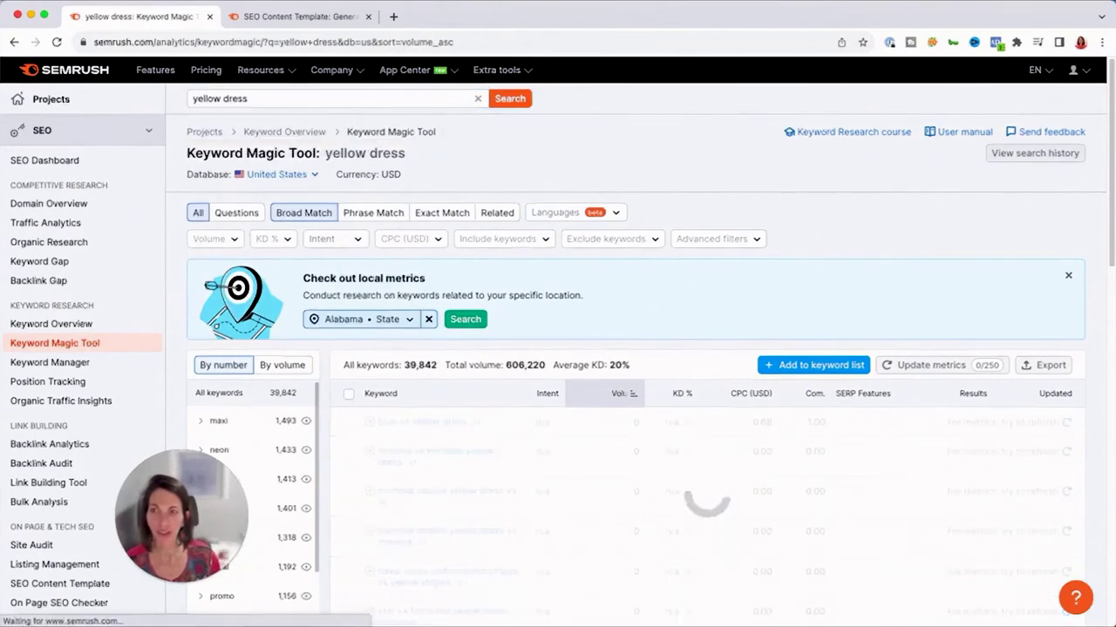
- Filter the yellow dress keywords to a custom keyword difficulty range from 0 to 29
{"action": "left_click", "coordinate": [272, 239]}
{"action": "left_click", "coordinate": [282, 422]}
{"action": "type", "text": "0"}
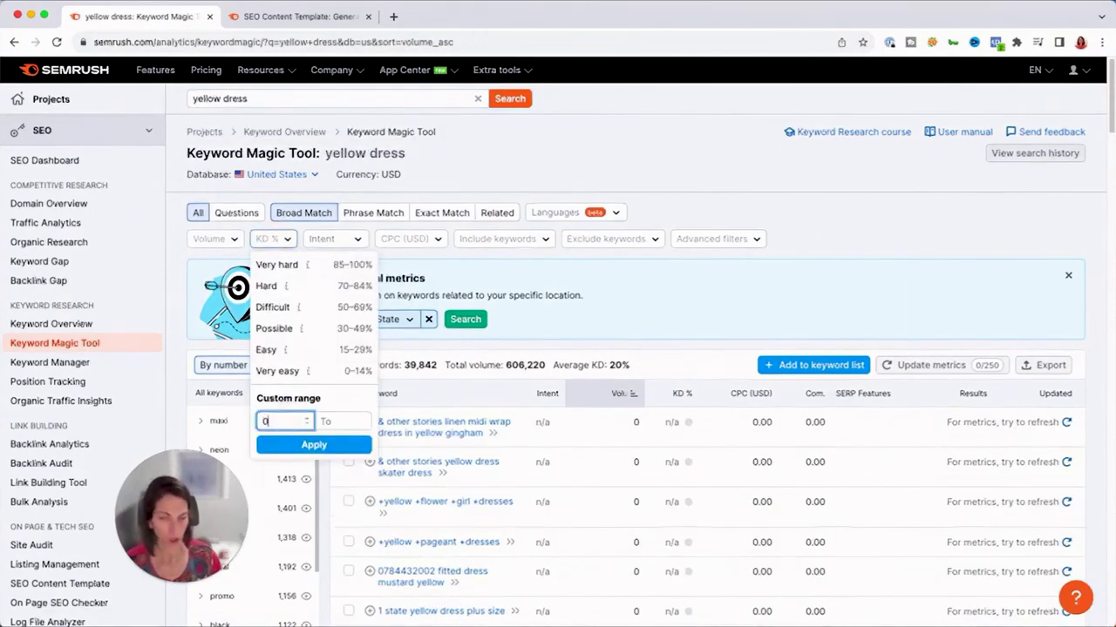
{"action": "left_click", "coordinate": [336, 421]}
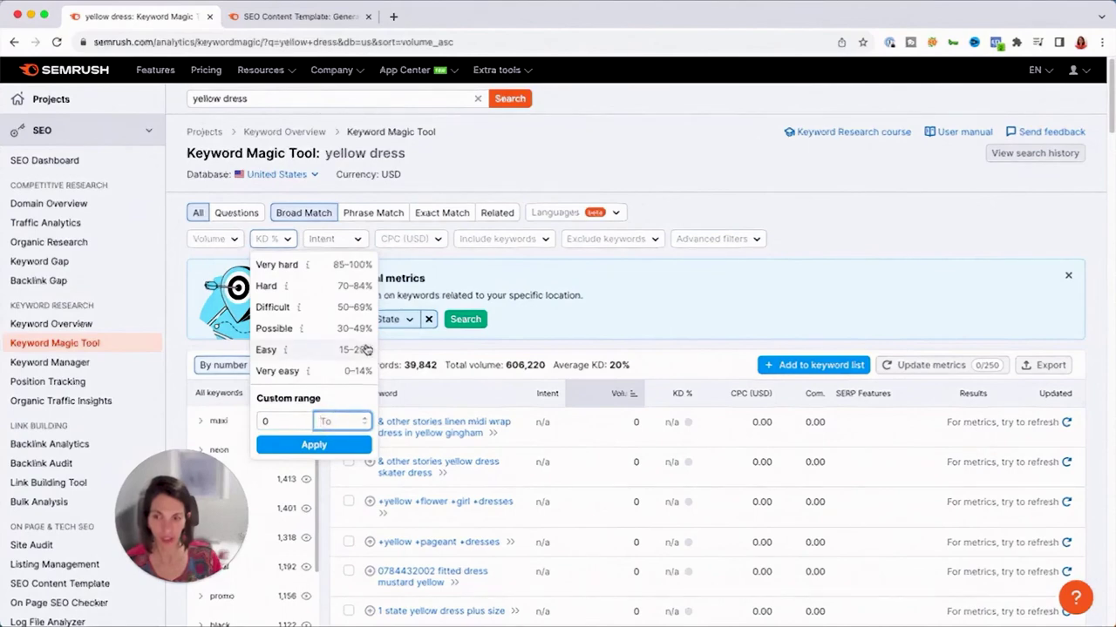
{"action": "type", "text": "2"}
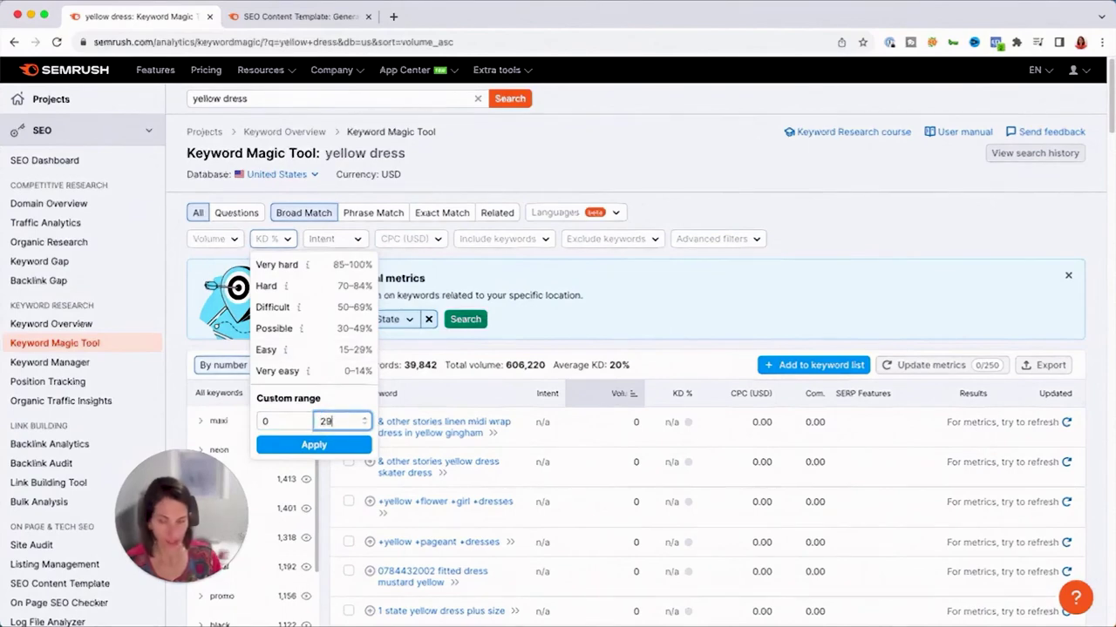
{"action": "type", "text": "9"}
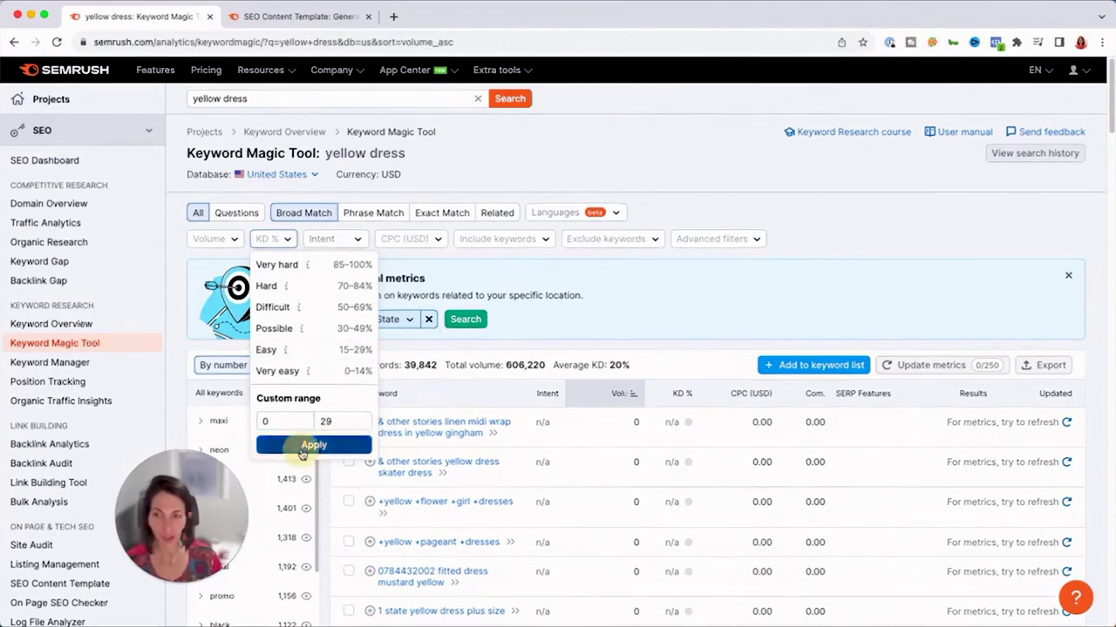
{"action": "left_click", "coordinate": [314, 445]}
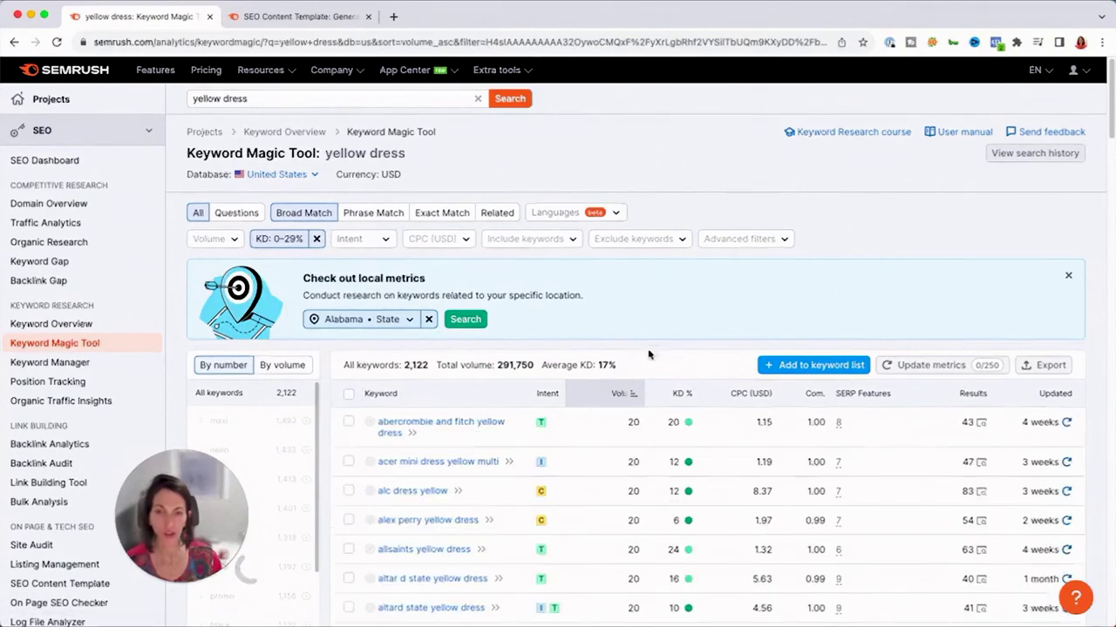
- Sort the filtered keywords by volume in descending order and select "yellow prom dresses" and "yellow prom dress"
{"action": "left_click", "coordinate": [617, 393]}
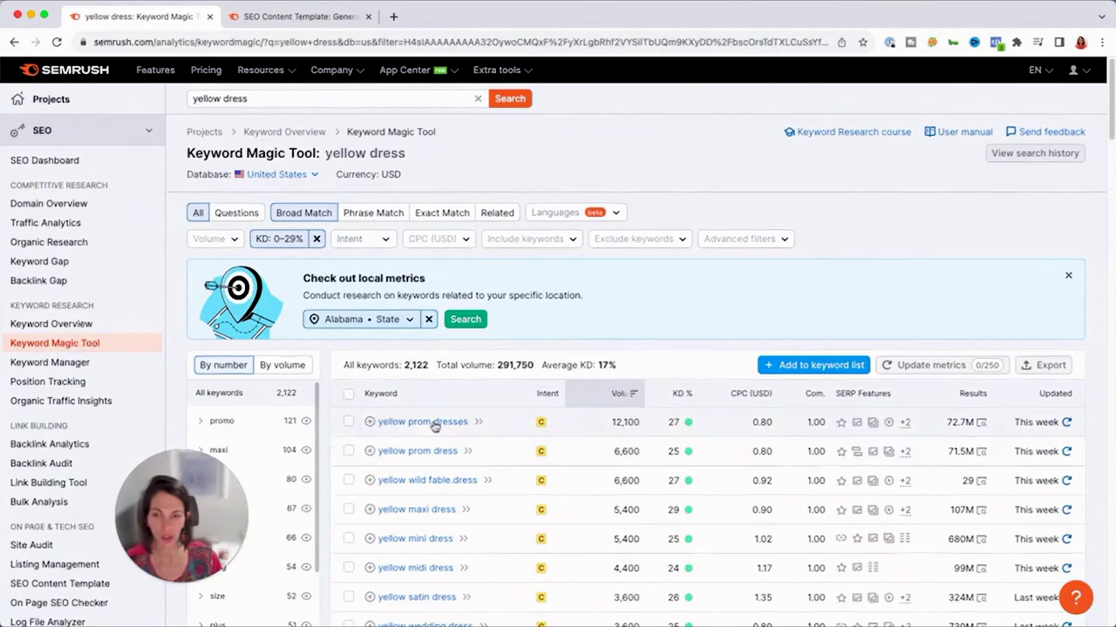
{"action": "left_click", "coordinate": [348, 421]}
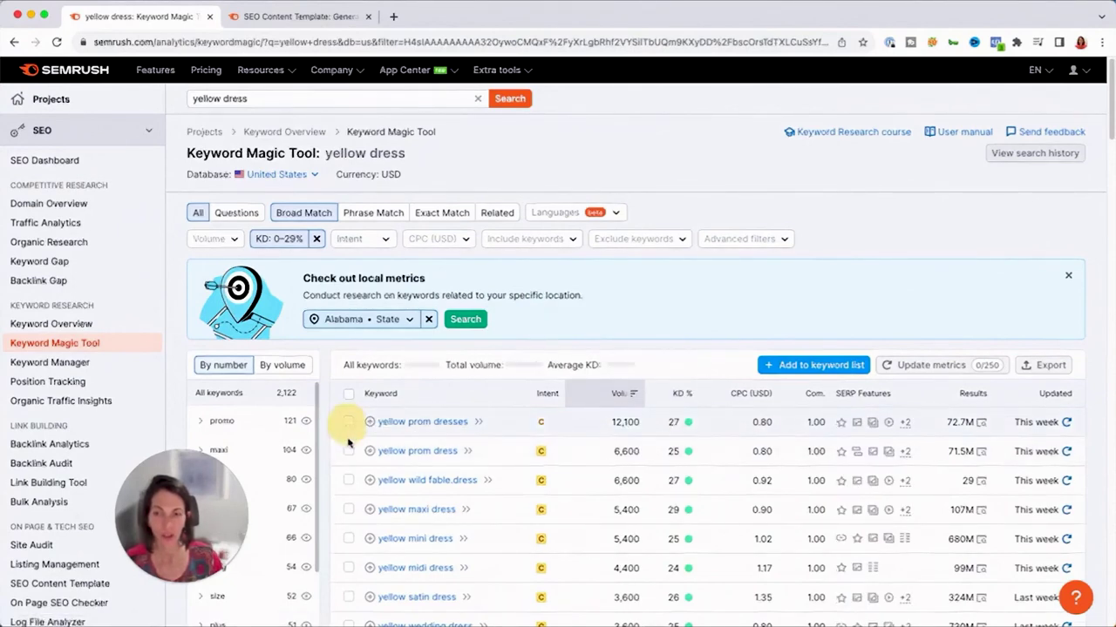
{"action": "left_click", "coordinate": [347, 451]}
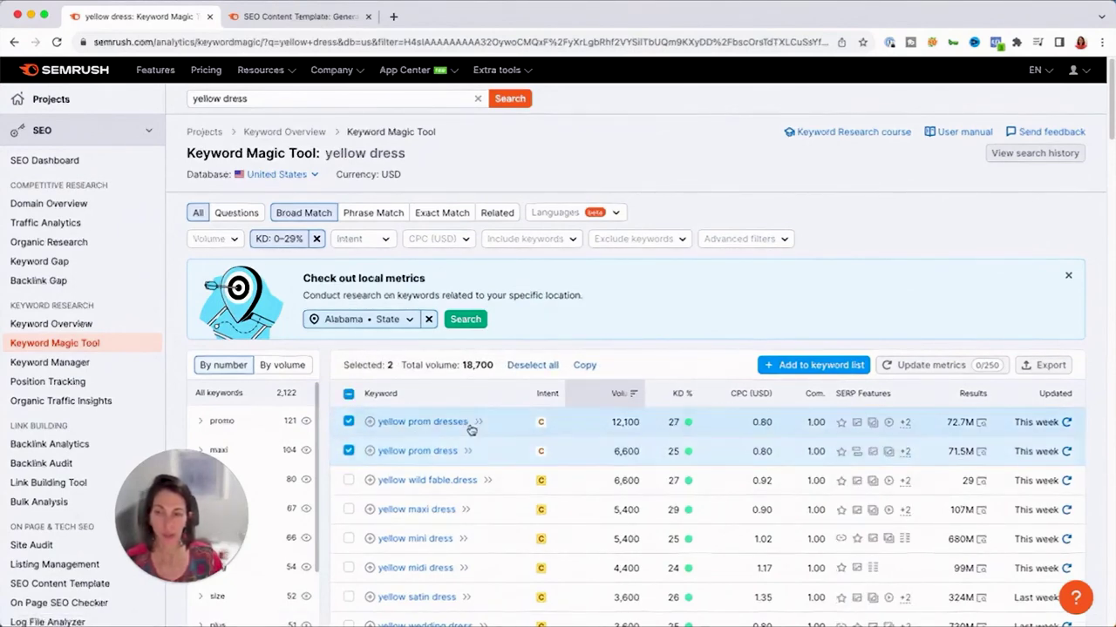